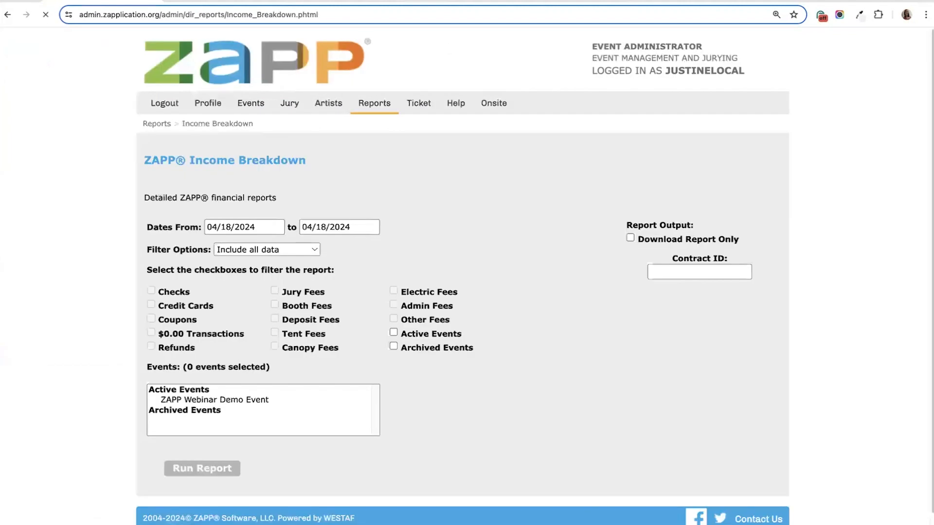
Set the Income Breakdown report's date range to 03/01/2024 through 03/31/2024.
scroll(101, 251, "down", 1)
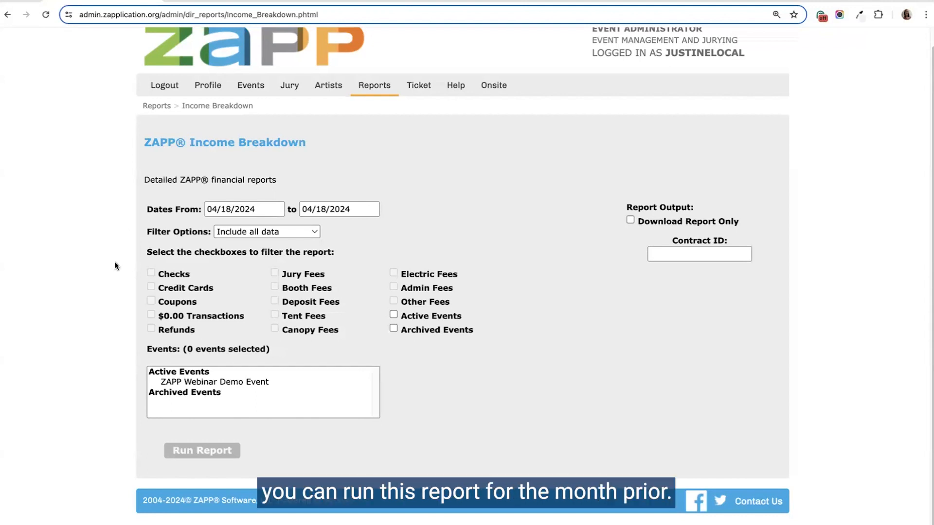
left_click(220, 209)
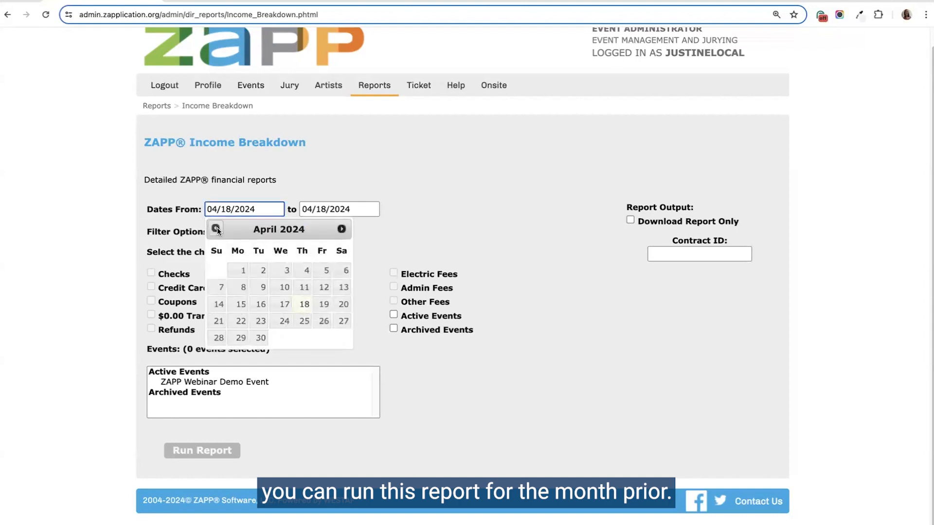
left_click(216, 228)
left_click(326, 271)
left_click(336, 209)
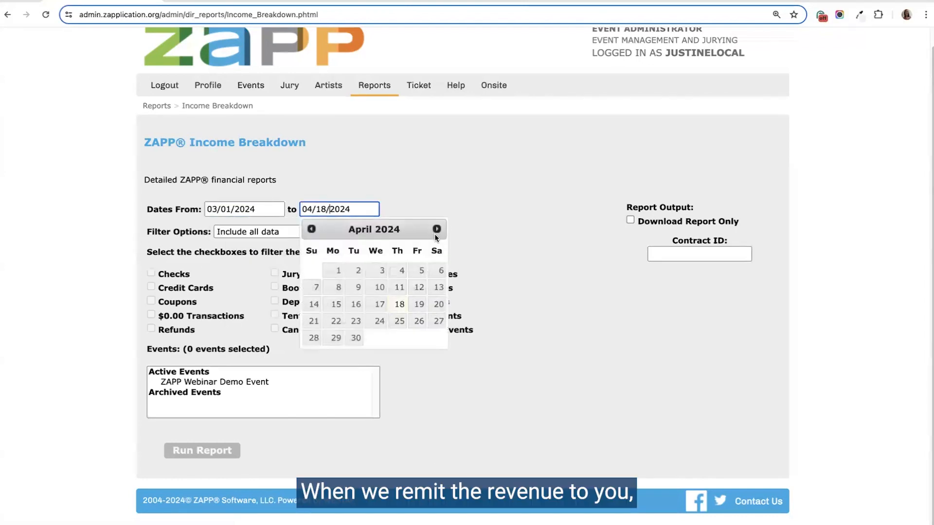
left_click(437, 230)
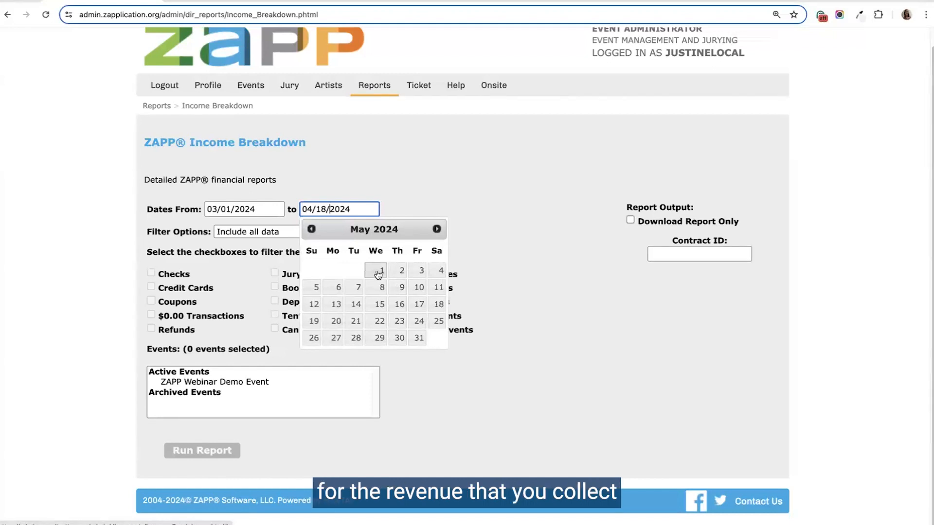
left_click(311, 229)
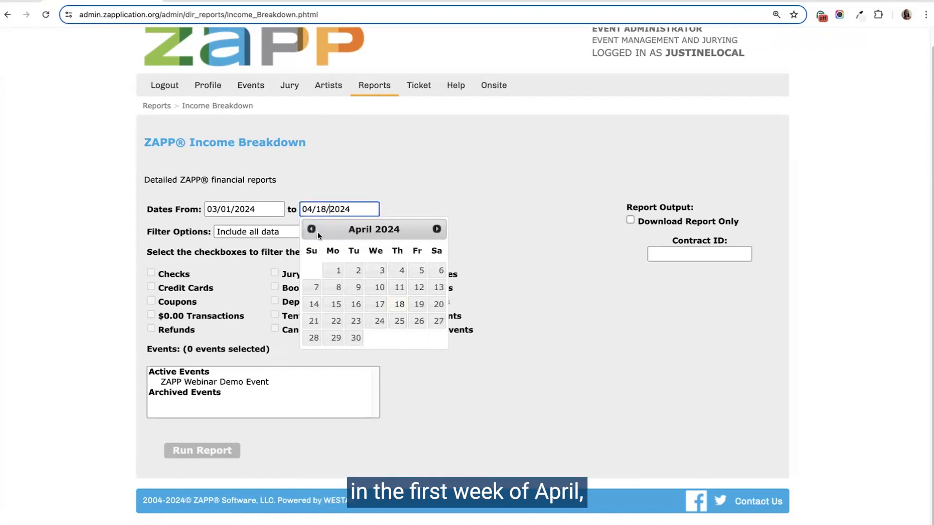
left_click(312, 229)
left_click(314, 354)
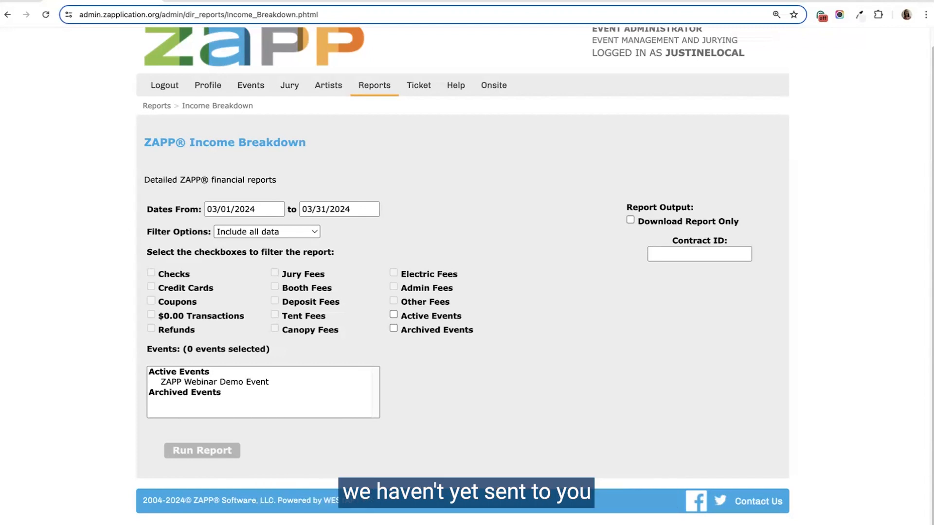
Set the report's date range to the month to date, 04/01/2024 through 04/18/2024.
left_click(243, 209)
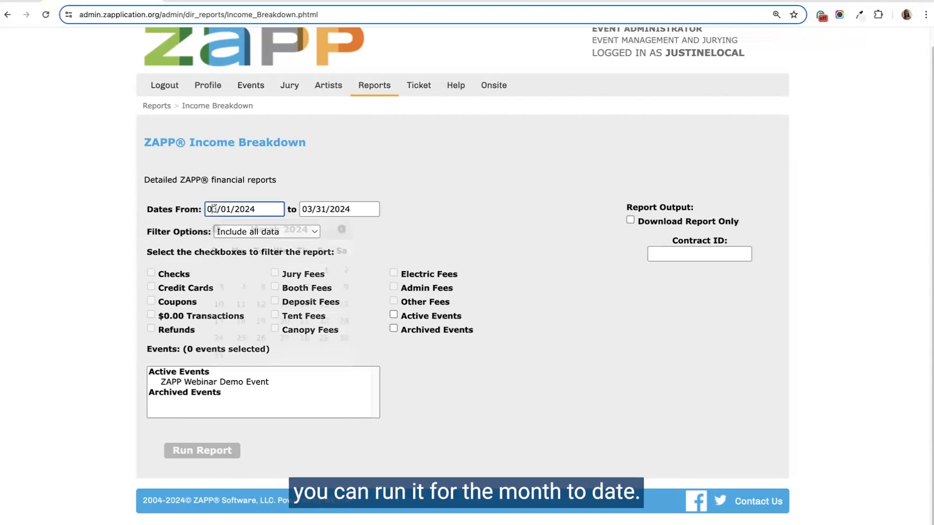
left_click(339, 229)
left_click(238, 270)
left_click(339, 209)
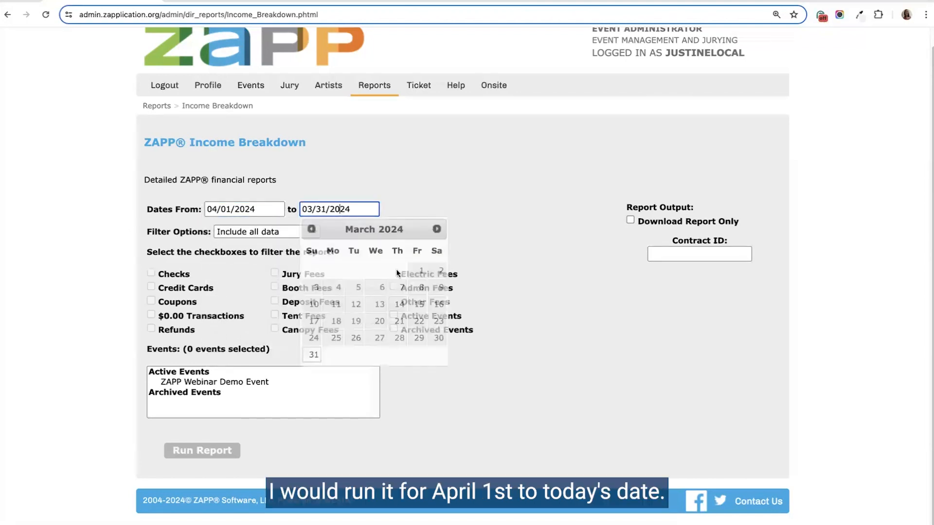
left_click(435, 229)
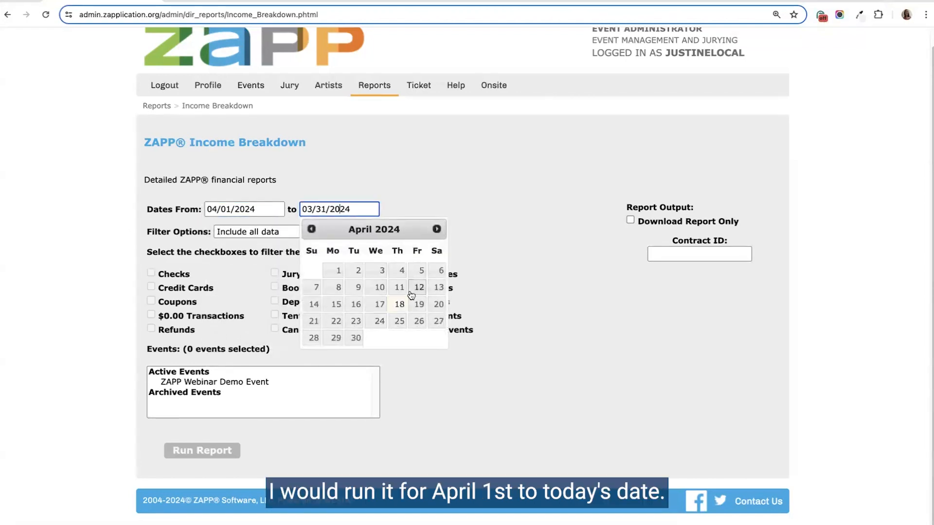
left_click(399, 304)
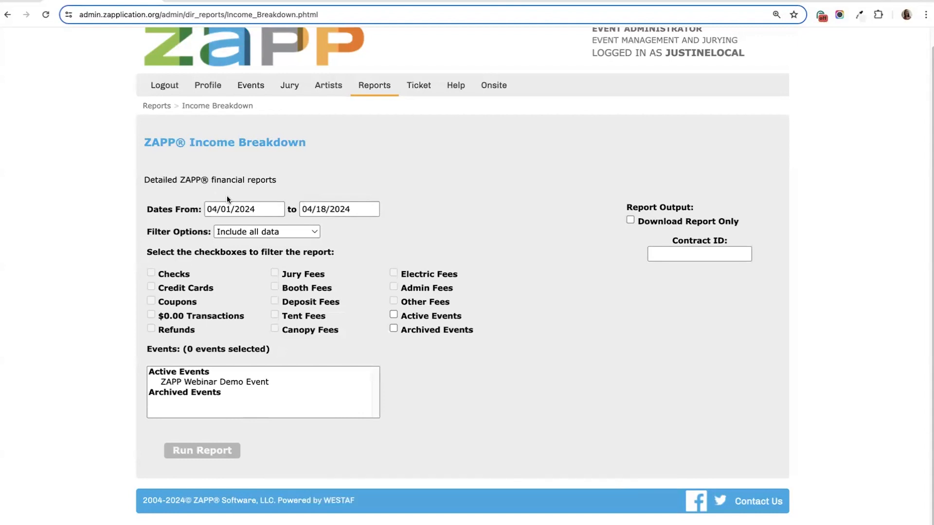
left_click(245, 208)
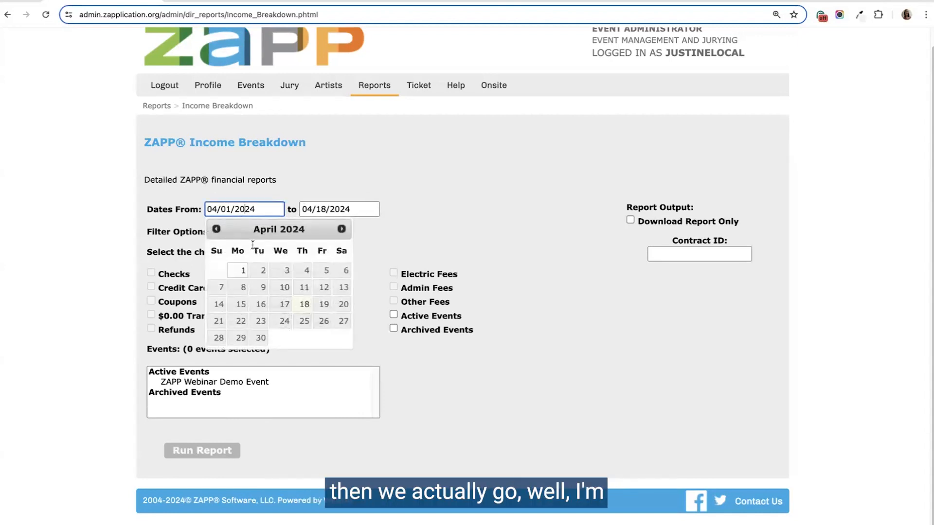
left_click(457, 220)
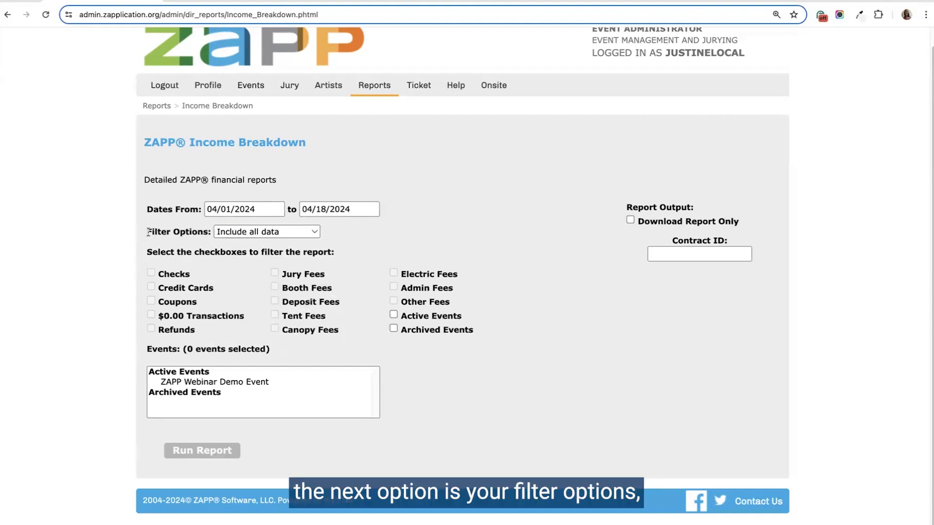
Set the filter option to Exclude selected filters and select Checks as the excluded item.
left_click(287, 233)
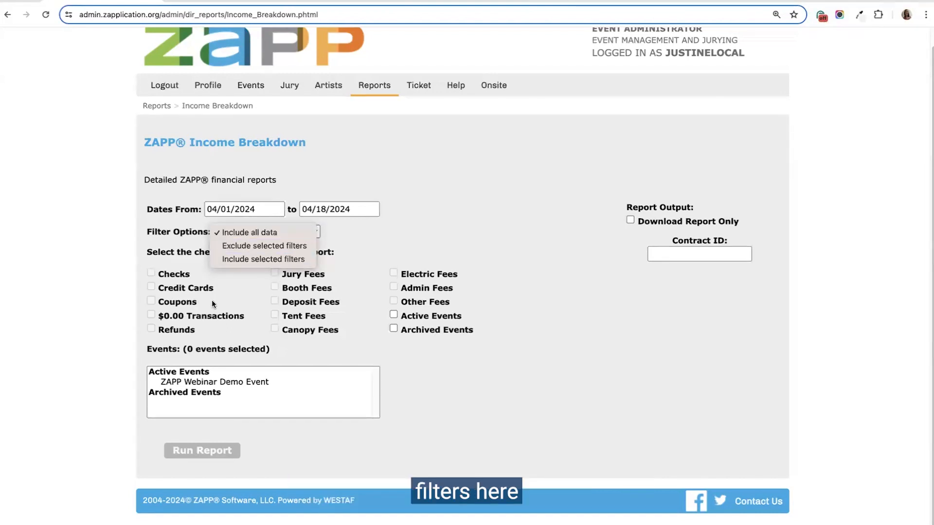
left_click(282, 246)
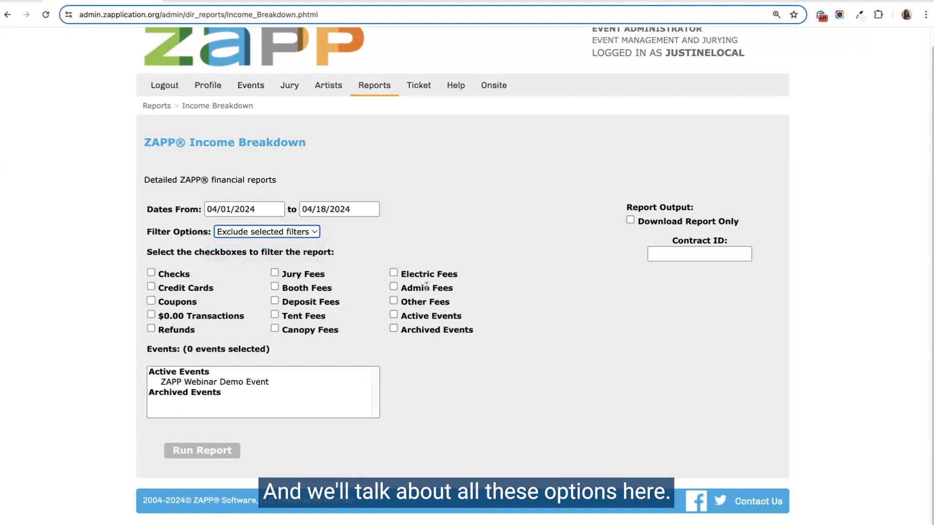
left_click(151, 272)
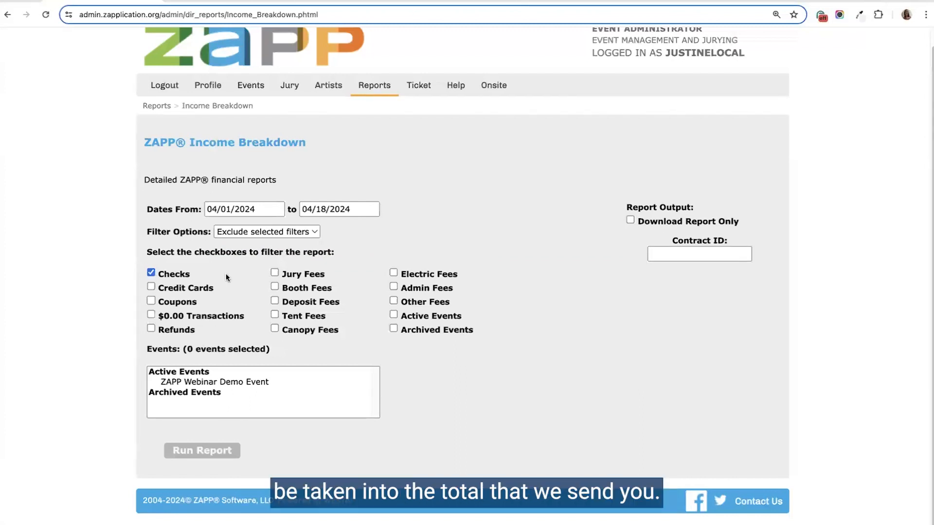
Try Include selected filters for Checks, return to Exclude selected filters, and toggle Credit Cards on and off.
left_click(236, 232)
left_click(241, 244)
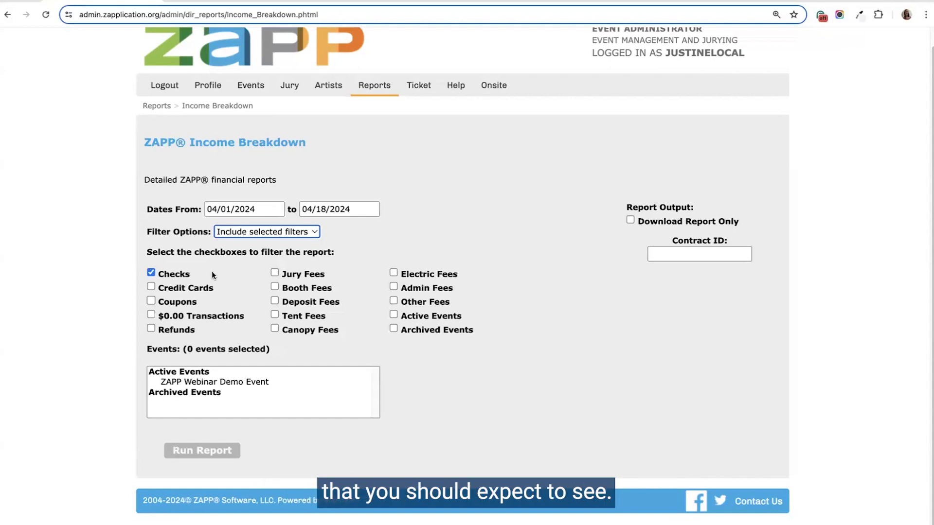
left_click(240, 232)
left_click(248, 219)
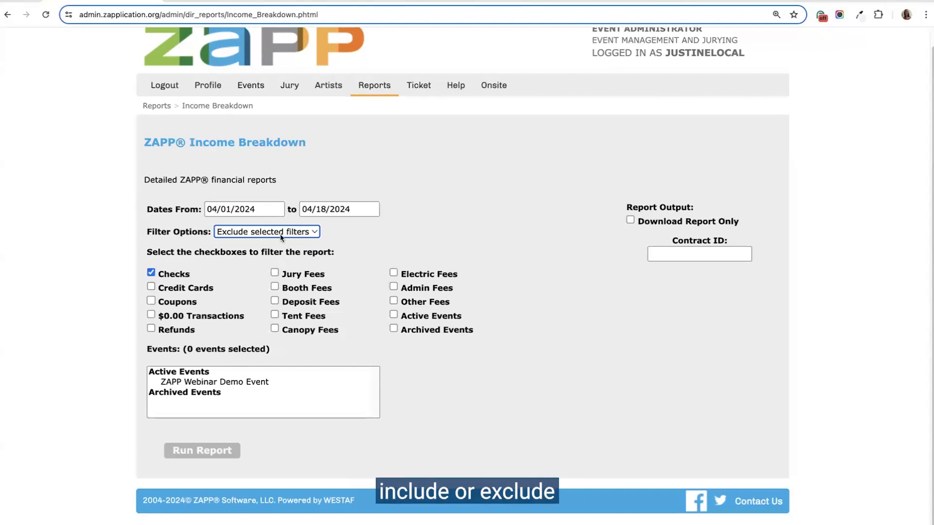
left_click(149, 287)
left_click(150, 287)
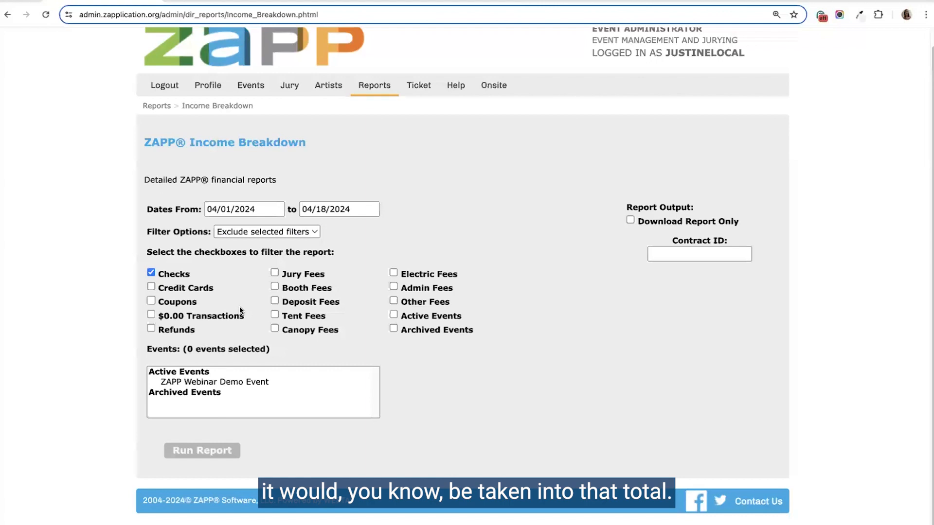
Set the filter option to Include selected filters with Coupons selected instead of Checks.
left_click(151, 272)
left_click(236, 233)
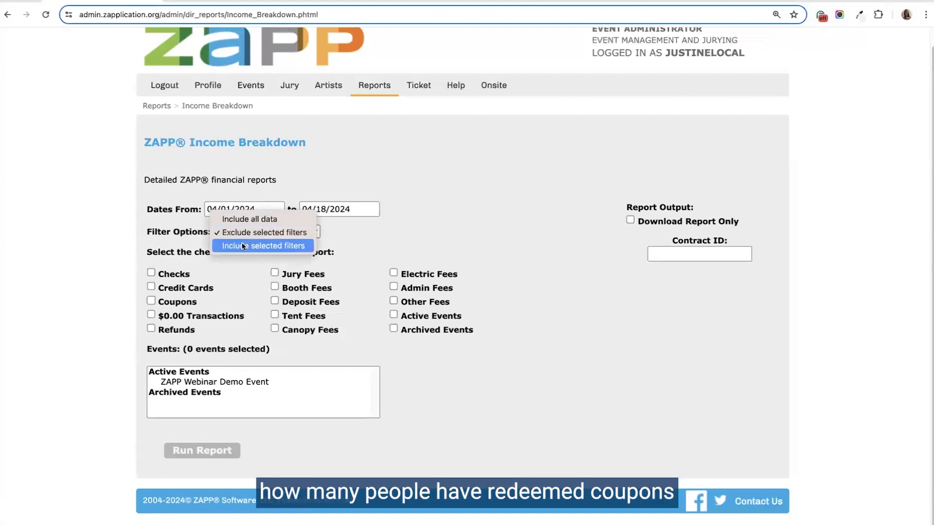
left_click(242, 246)
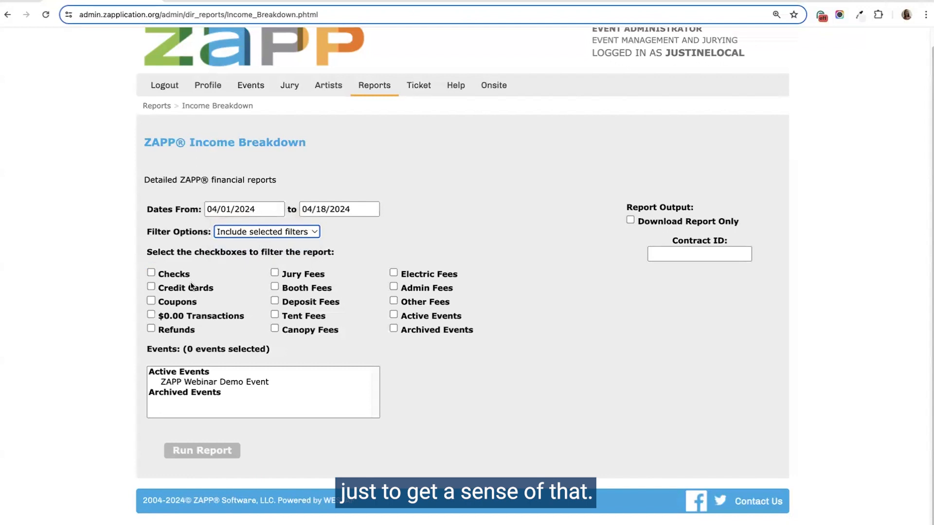
left_click(151, 301)
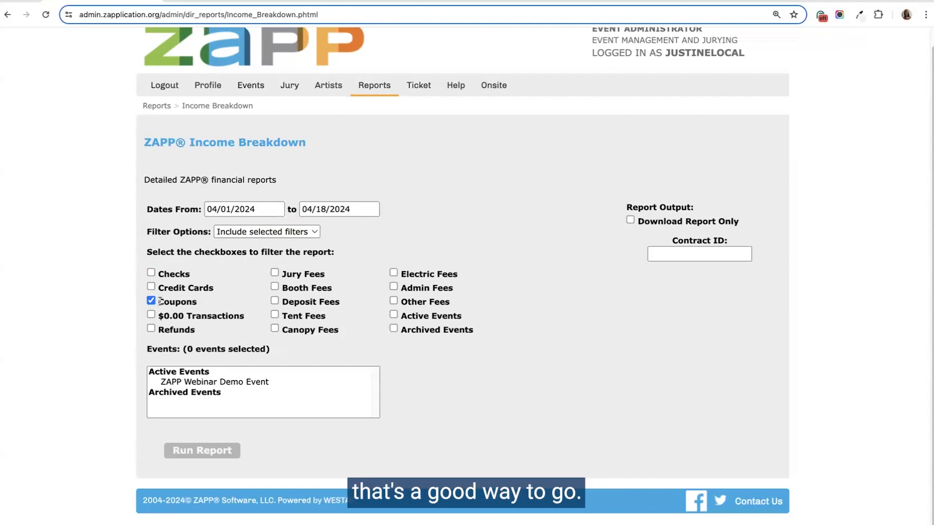
Return the filter option to Exclude selected filters, with Coupons cleared and Checks selected.
left_click(243, 232)
left_click(246, 228)
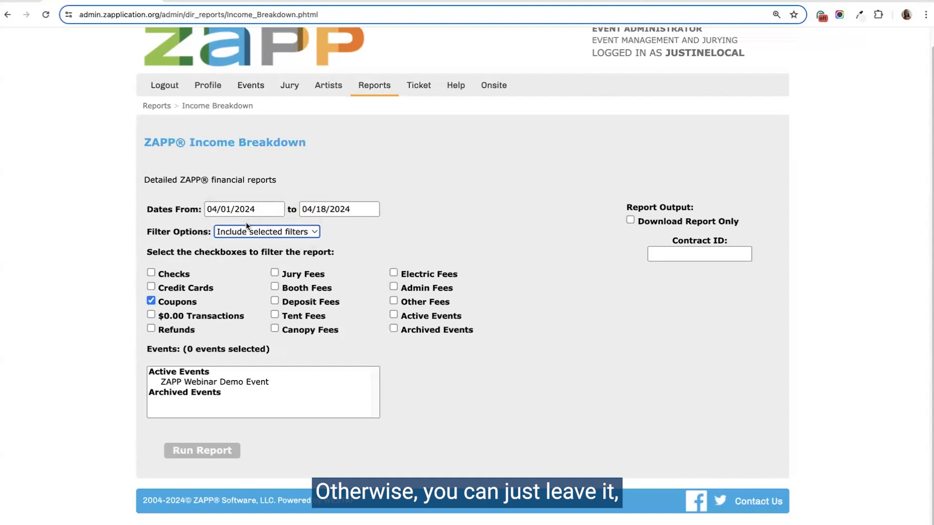
left_click(246, 222)
left_click(246, 220)
left_click(151, 300)
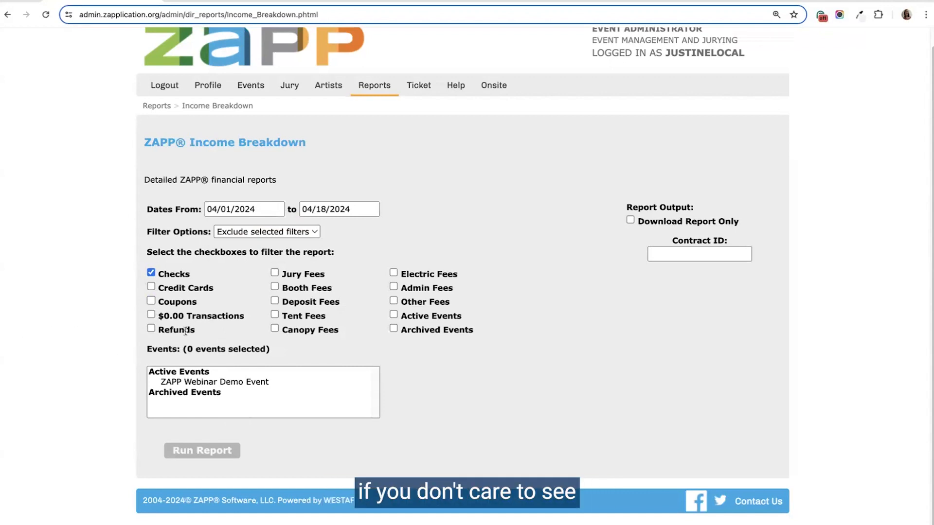
Try excluding $0.00 Transactions and Refunds from the report, clearing each selection again.
left_click(151, 315)
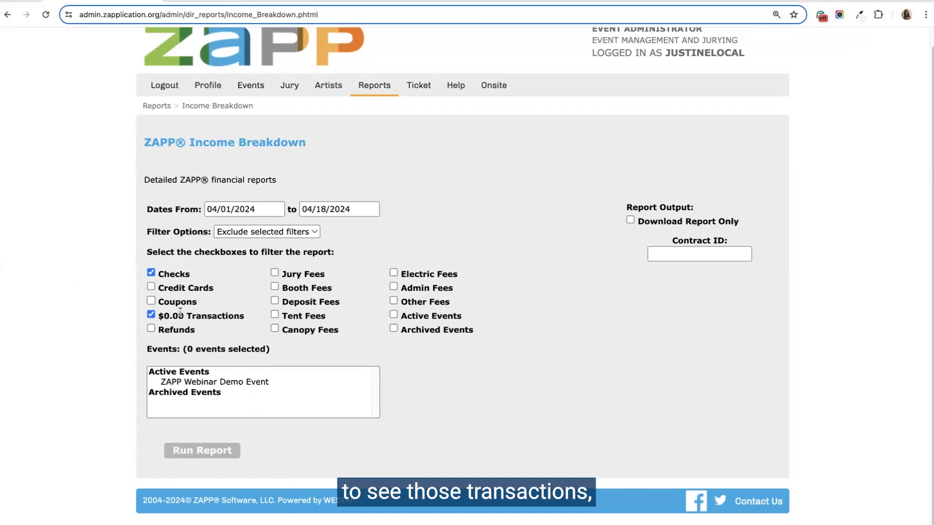
left_click(238, 316)
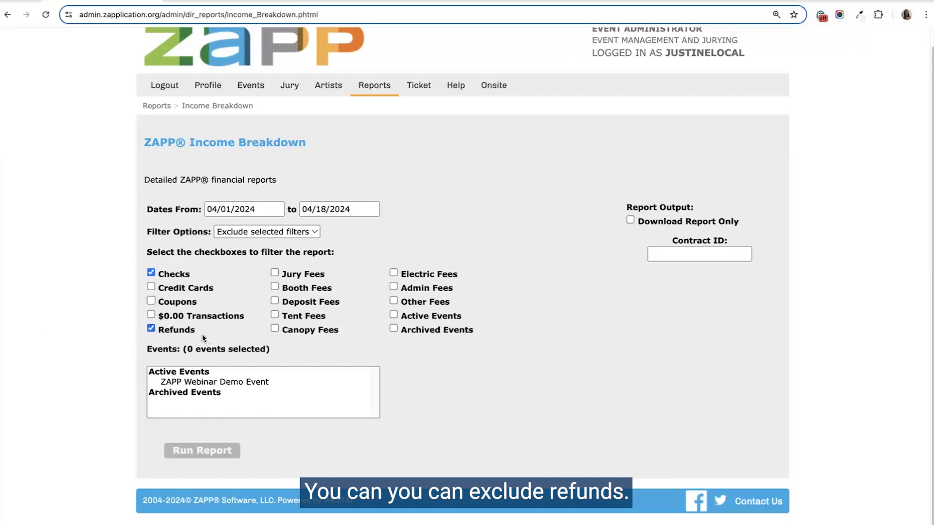
left_click(151, 327)
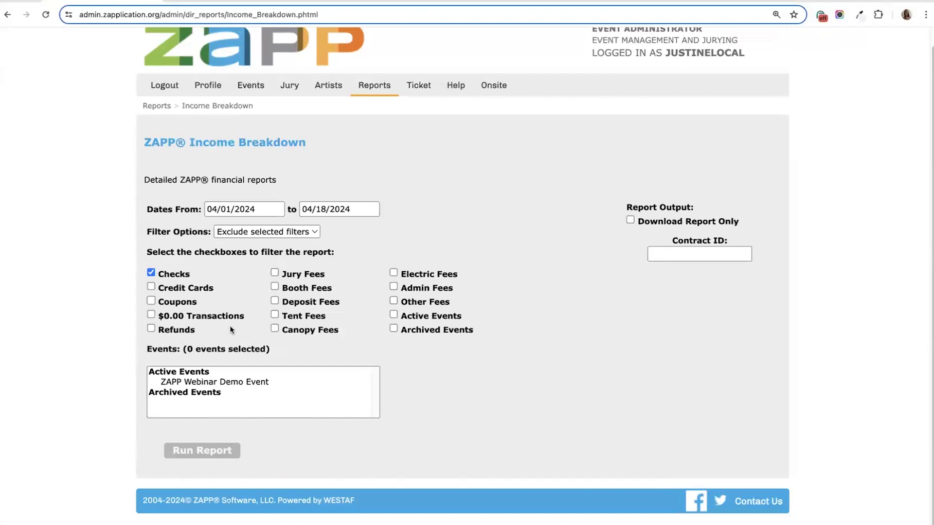
Clear Checks and set the report to include only the selected Refunds filter.
left_click(151, 272)
left_click(246, 233)
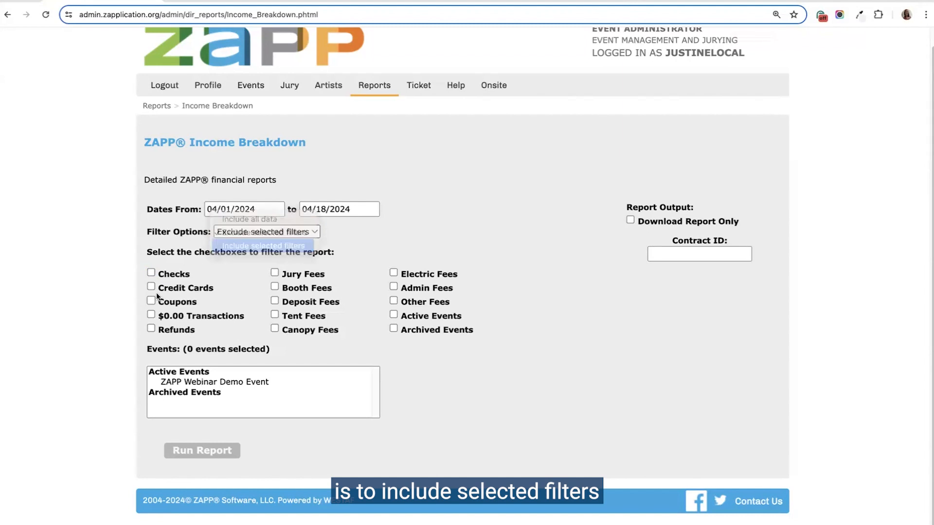
left_click(148, 328)
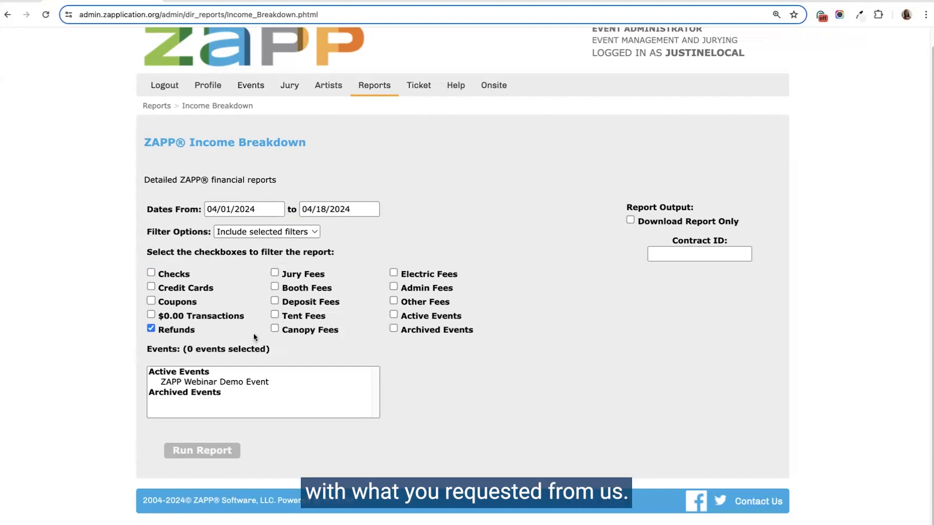
Switch back to Exclude selected filters, replacing the Refunds selection with Checks.
left_click(232, 232)
left_click(237, 220)
left_click(151, 329)
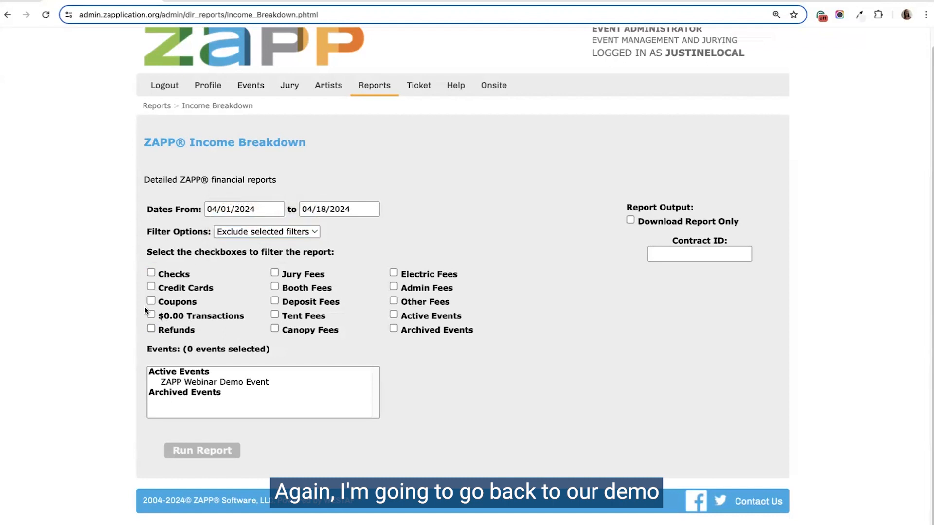
left_click(151, 273)
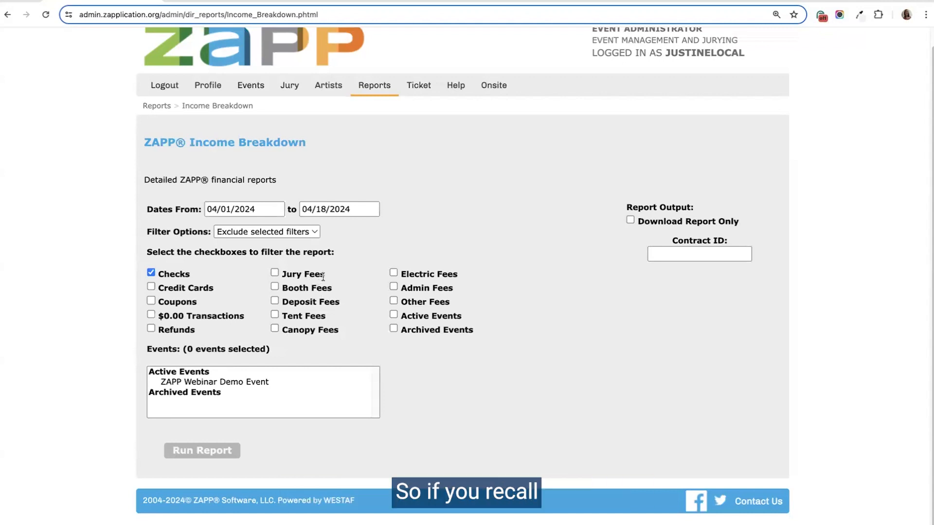
Open the ZAPP Webinar Demo Event from event management and show its Product Editor.
mouse_move(251, 87)
left_click(265, 125)
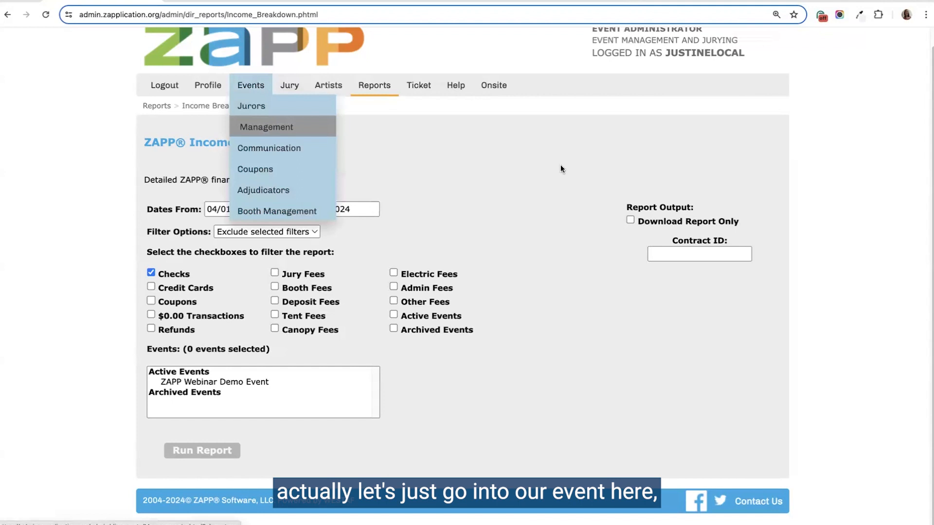
left_click(485, 187)
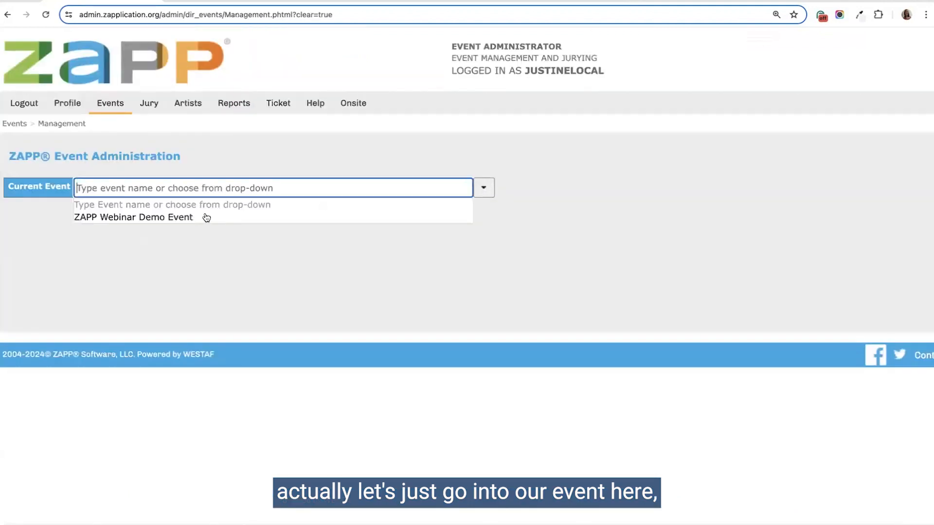
left_click(210, 217)
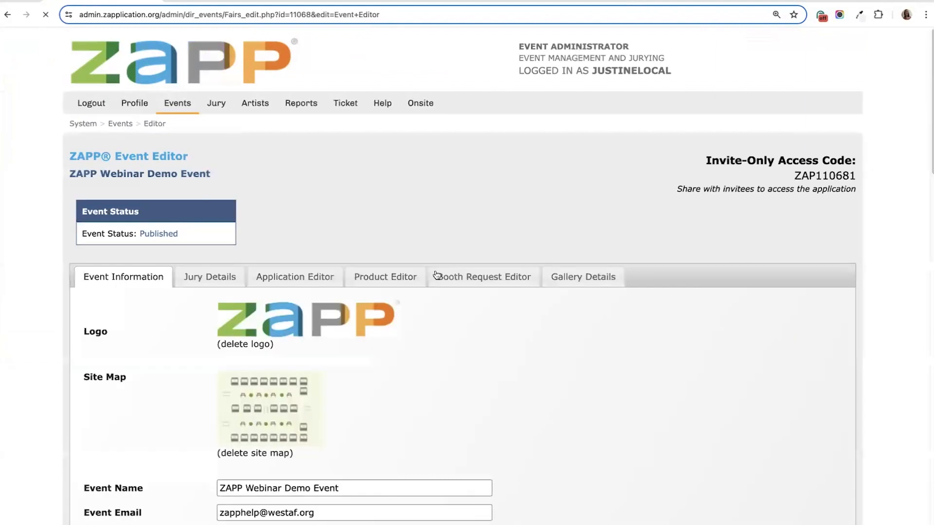
scroll(532, 274, "down", 3)
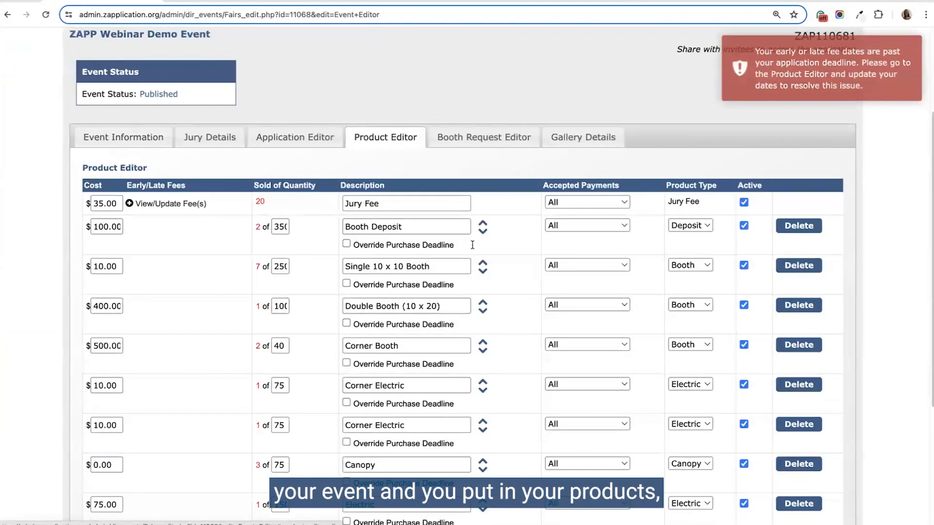
Examine the product type choices for the Booth Deposit product and the types assigned across the product list.
left_click(699, 228)
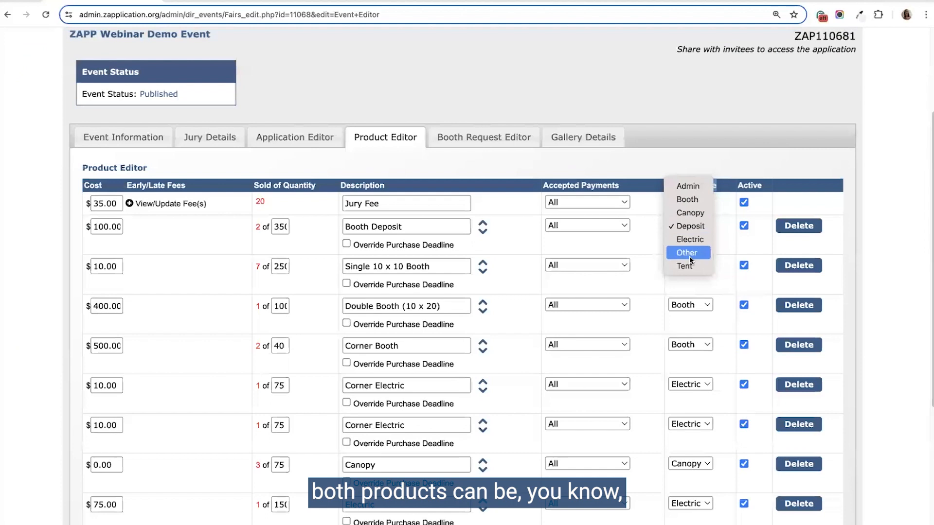
left_click(723, 236)
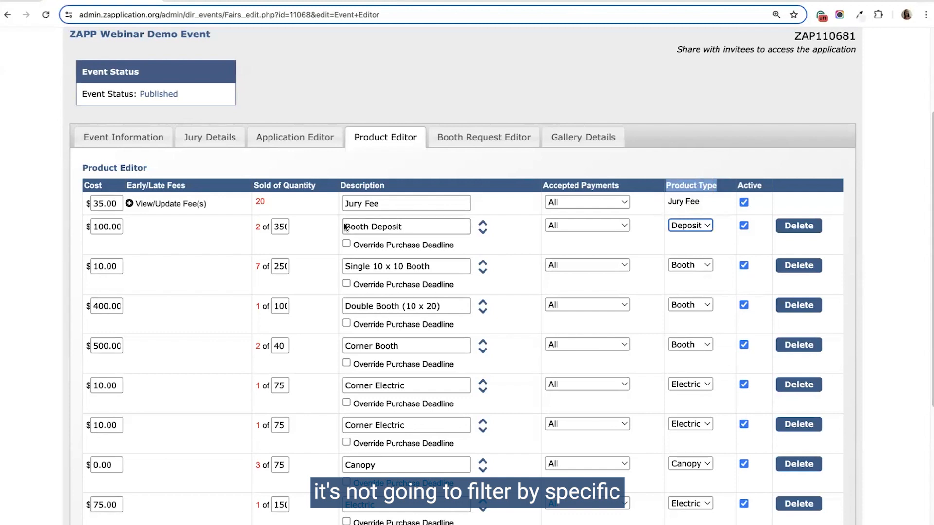
scroll(410, 276, "down", 1)
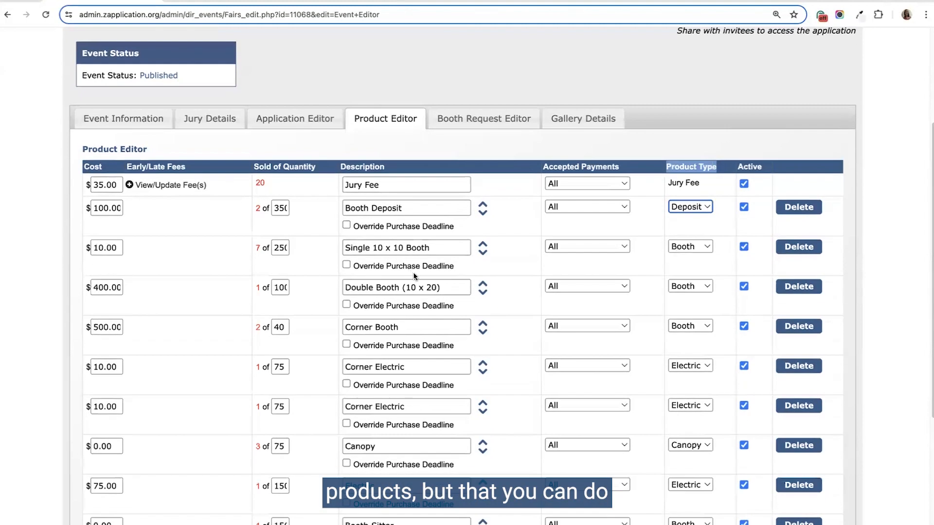
scroll(413, 273, "up", 1)
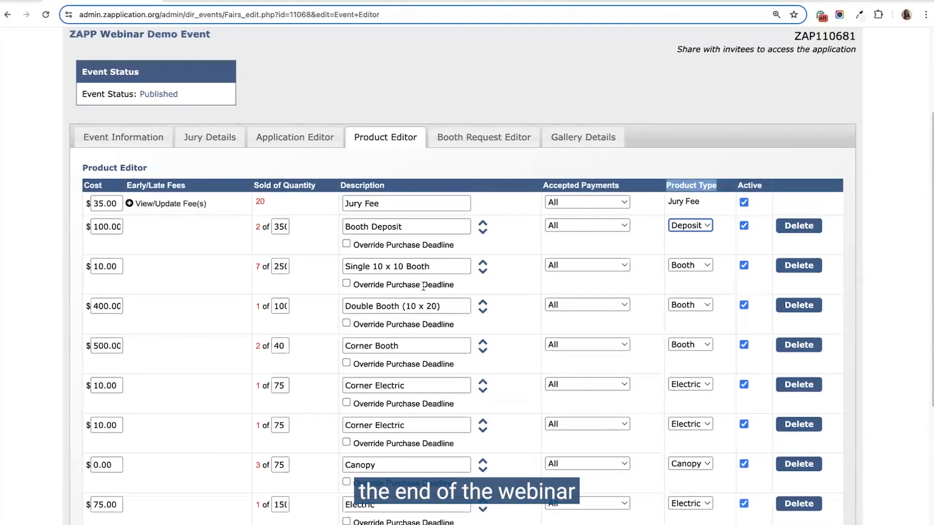
scroll(426, 293, "down", 1)
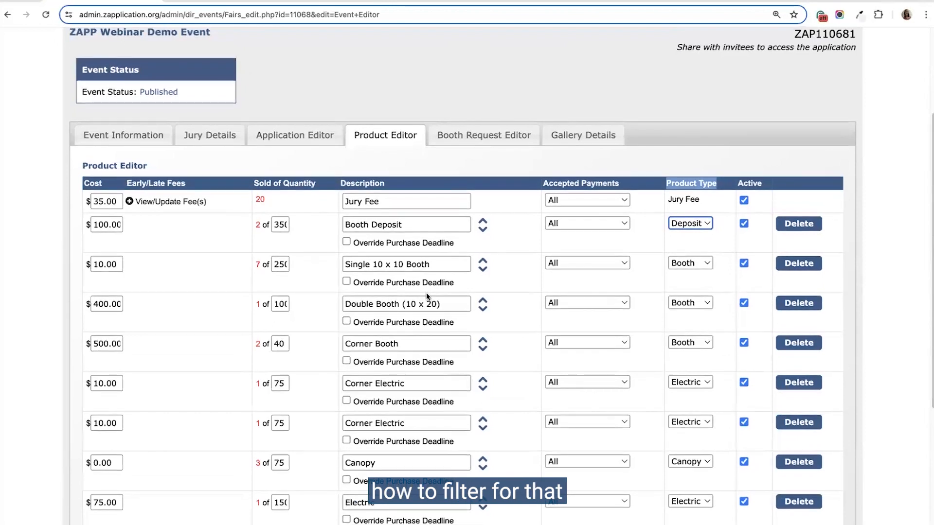
scroll(427, 296, "up", 5)
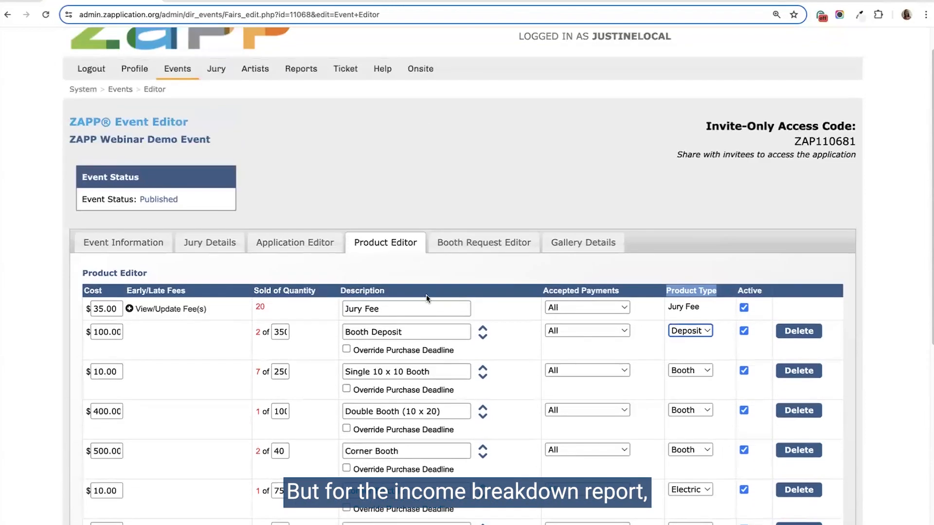
Reopen the Income Breakdown report, setting the start date to 04/01/2024 and the filter option to Exclude selected filters.
scroll(426, 295, "up", 1)
mouse_move(301, 88)
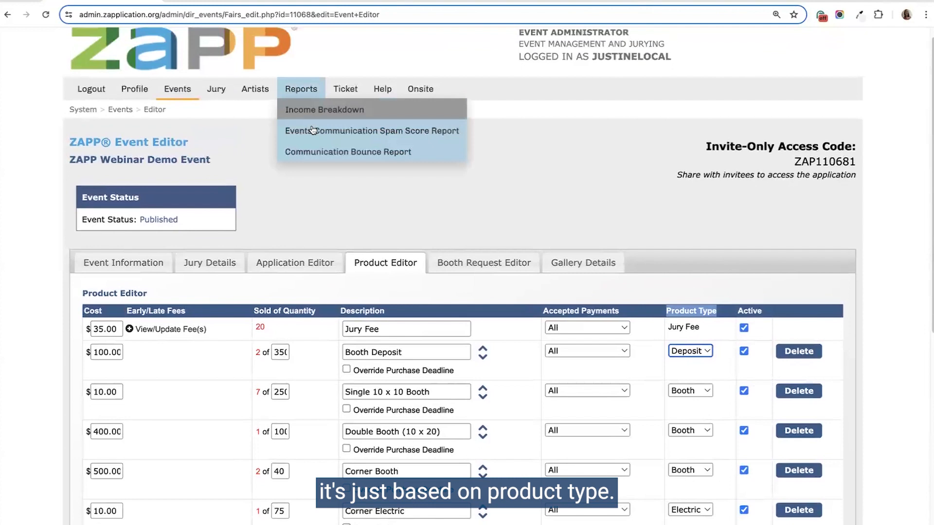
left_click(324, 109)
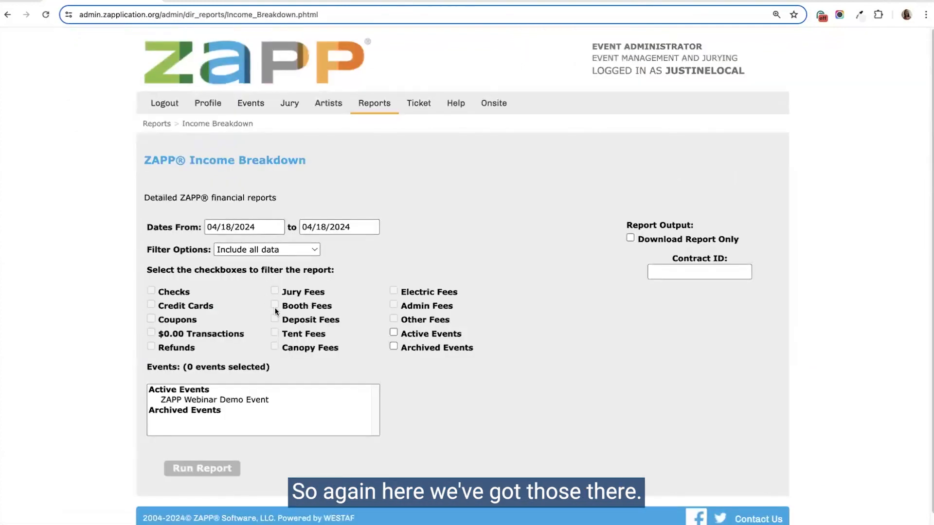
left_click(258, 228)
left_click(232, 294)
left_click(238, 250)
left_click(238, 264)
scroll(367, 293, "down", 1)
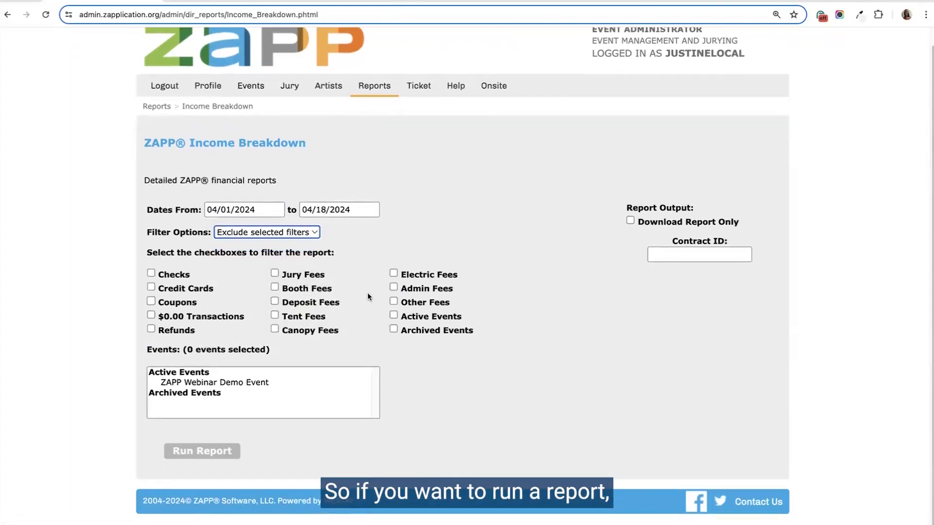
Switch to Include selected filters and try Jury Fees and Booth Fees individually, ending with only Deposit Fees selected.
left_click(251, 233)
left_click(281, 249)
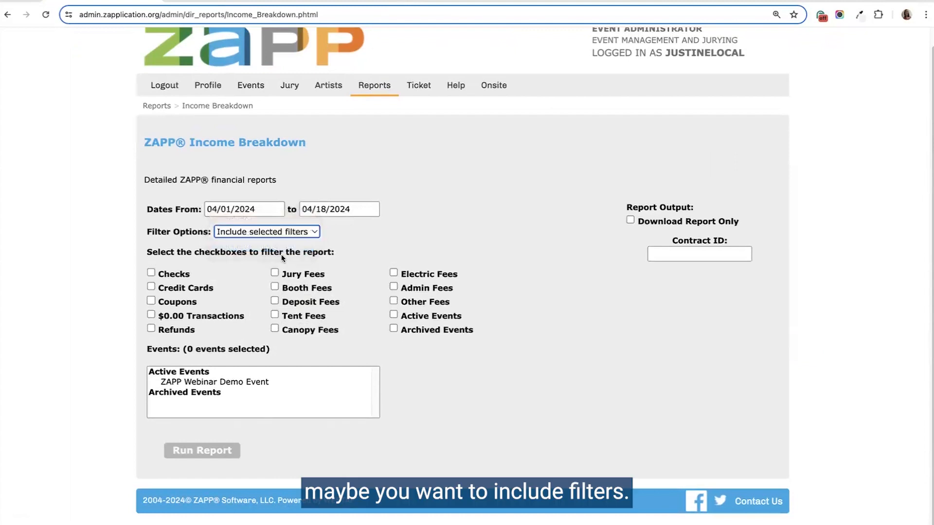
left_click(274, 273)
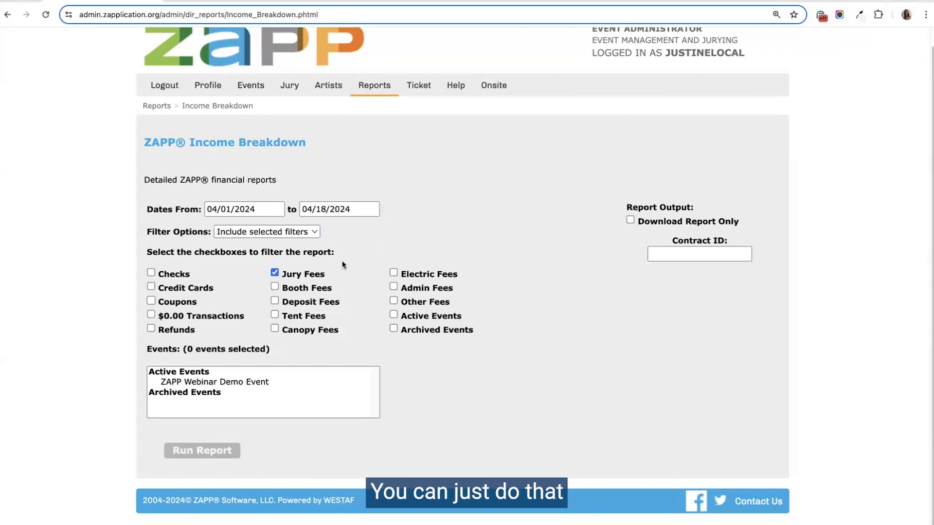
left_click(274, 286)
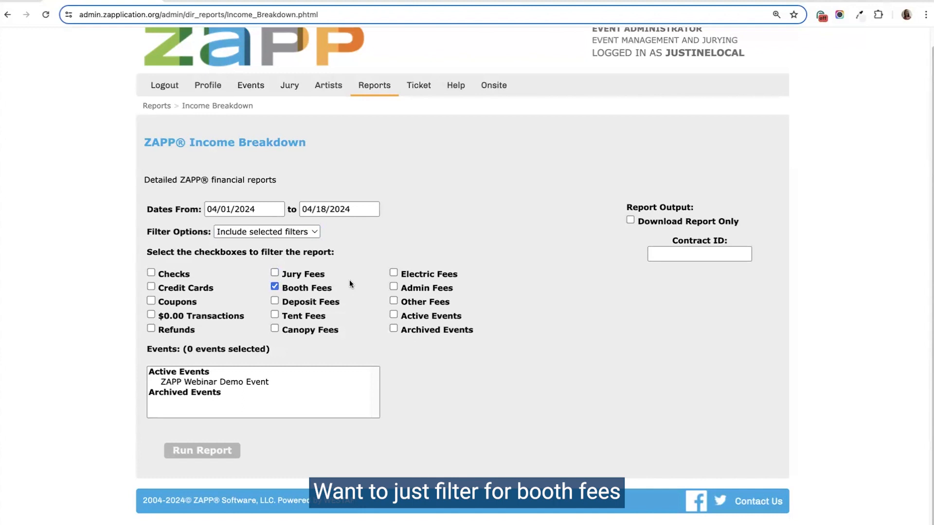
left_click(274, 287)
left_click(275, 301)
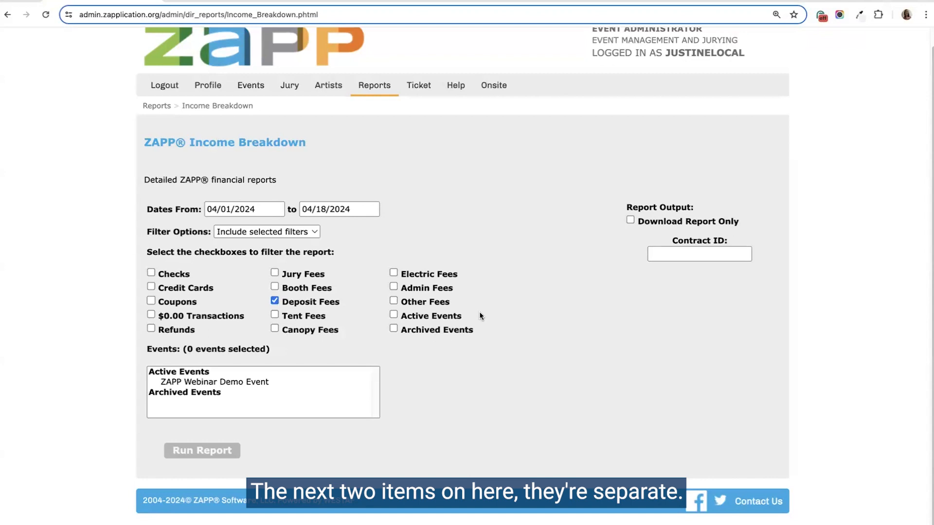
Highlight the Active Events and Archived Events filters, and select ZAPP Webinar Demo Event in the events list.
left_click_drag(399, 315, 472, 328)
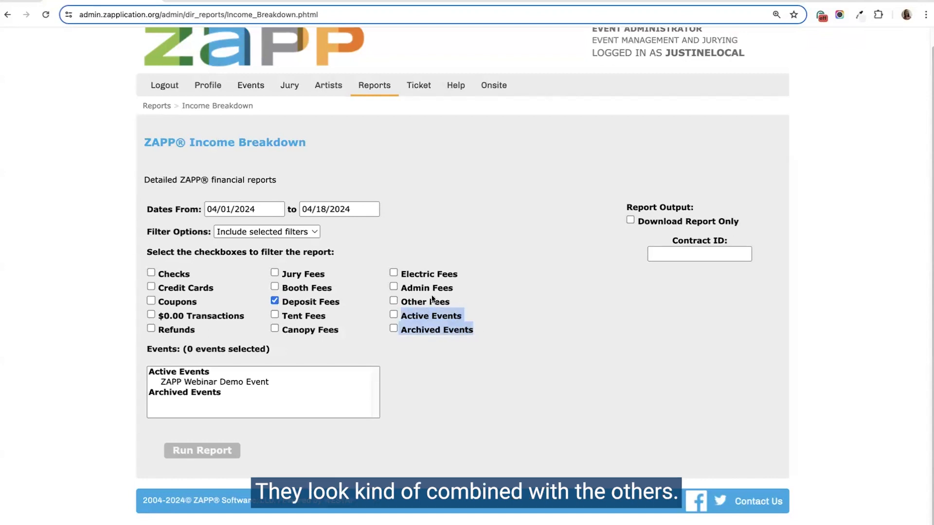
left_click(404, 319)
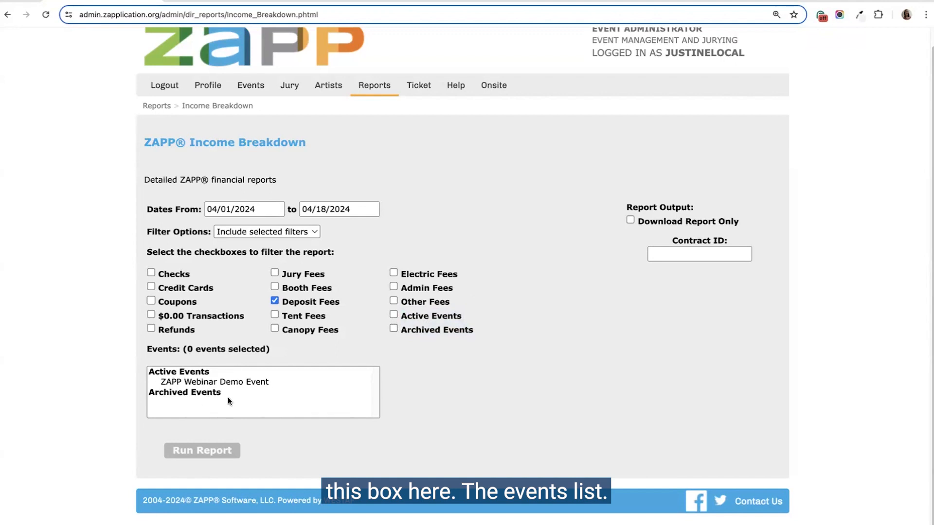
left_click(189, 384)
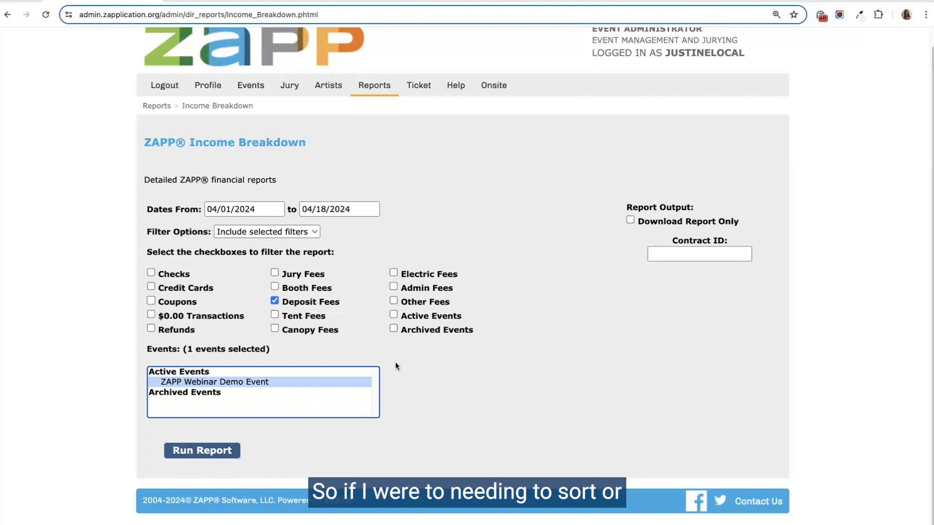
Try the Active Events and Archived Events filters separately and together, clearing both again.
left_click(409, 401)
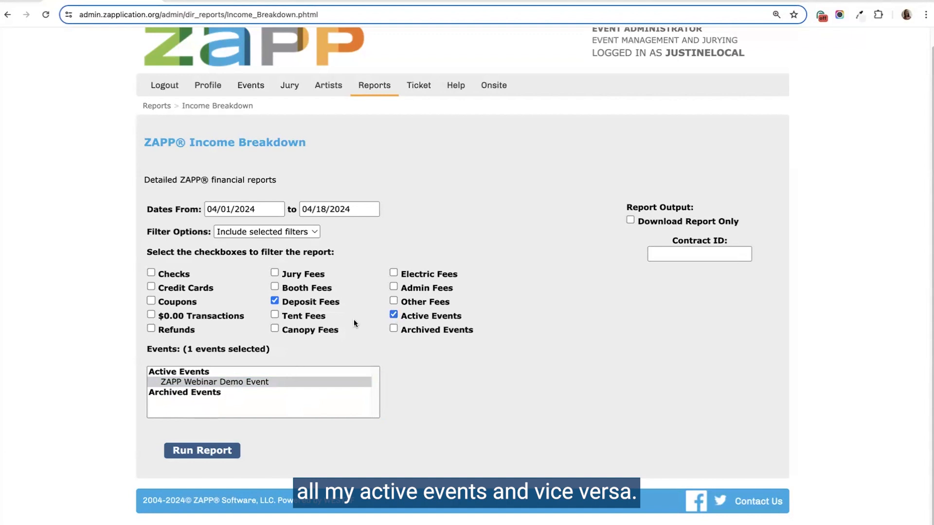
left_click(395, 314)
left_click(395, 328)
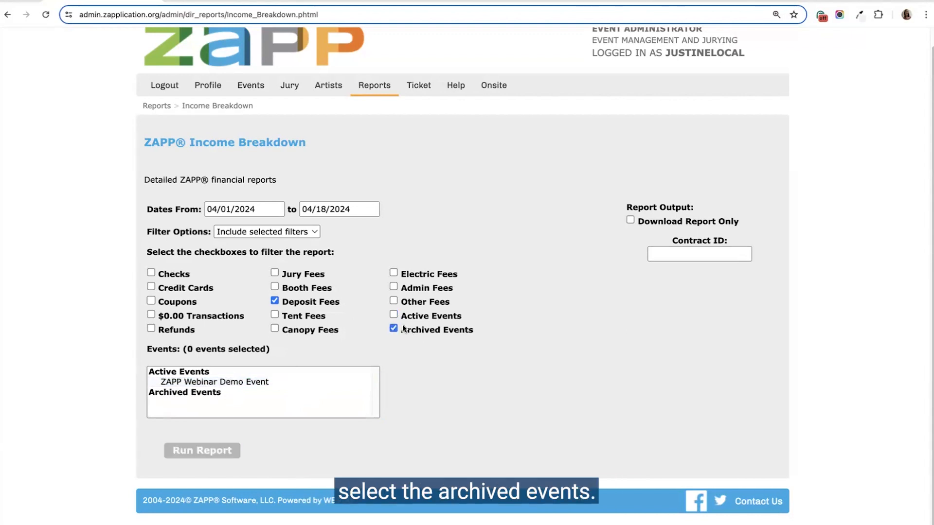
left_click(394, 315)
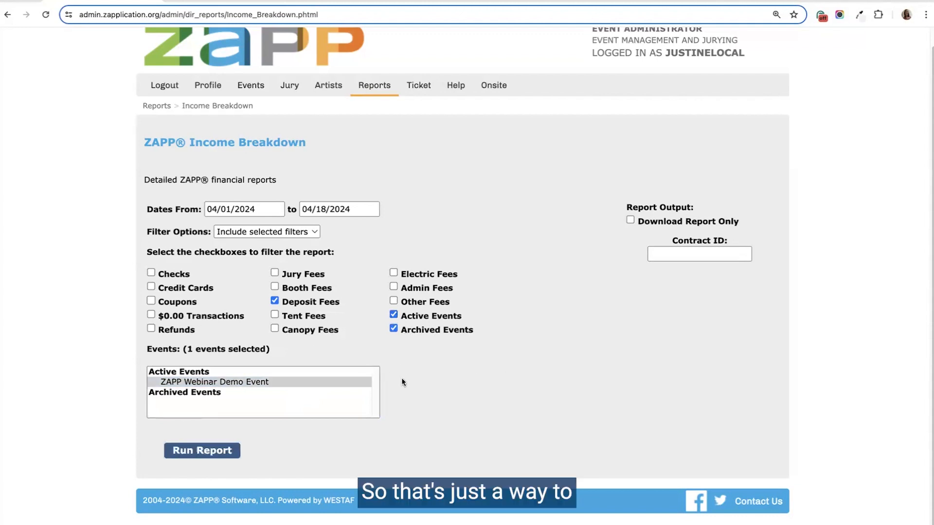
left_click(394, 314)
left_click(391, 330)
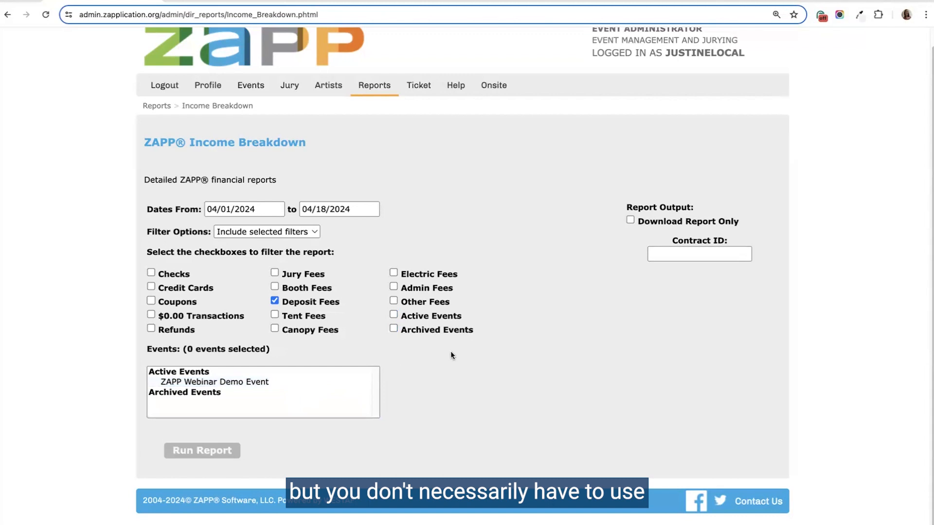
Select ZAPP Webinar Demo Event for the report and enter the demo contract ID in the Contract ID field.
left_click(214, 389)
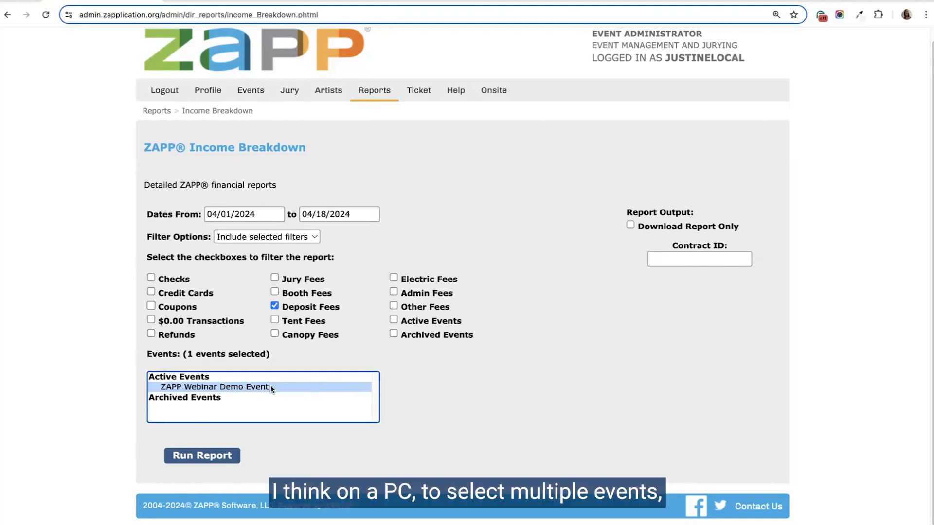
scroll(251, 392, "down", 1)
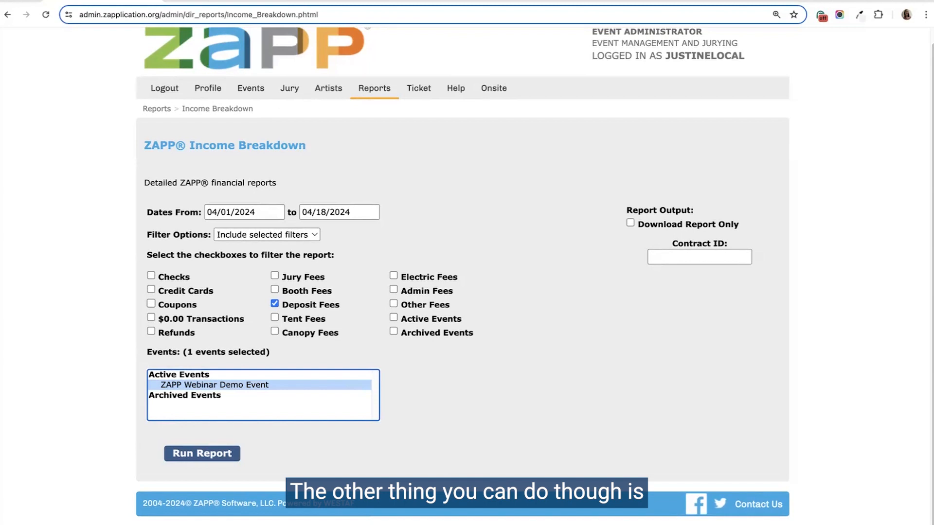
left_click_drag(667, 242, 727, 243)
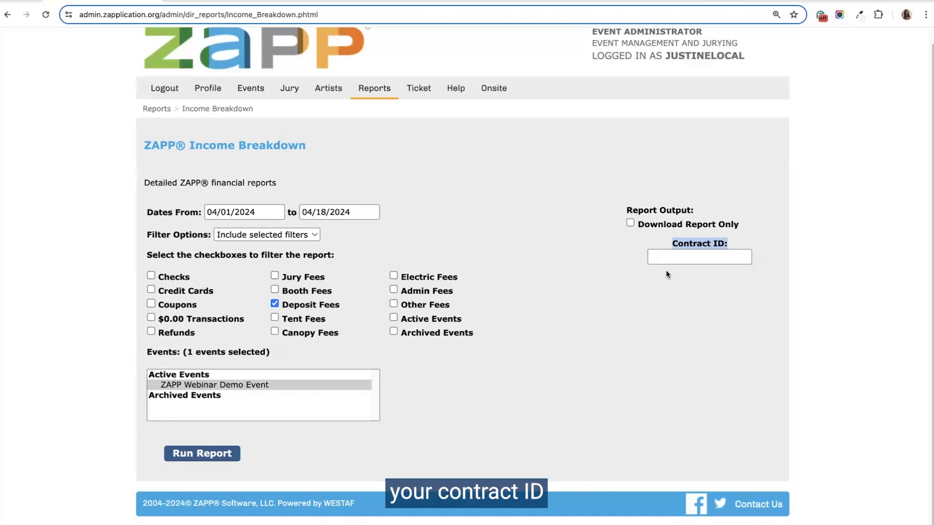
left_click(687, 260)
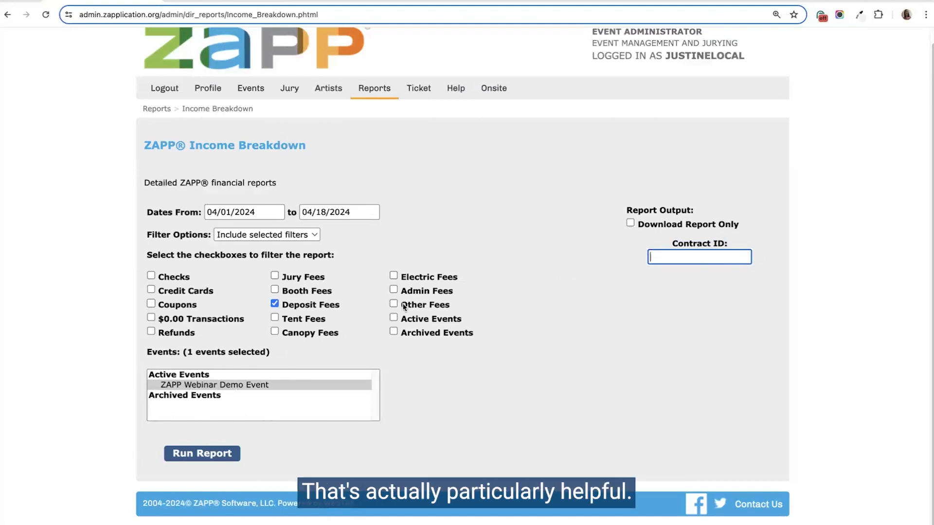
key("super+Tab")
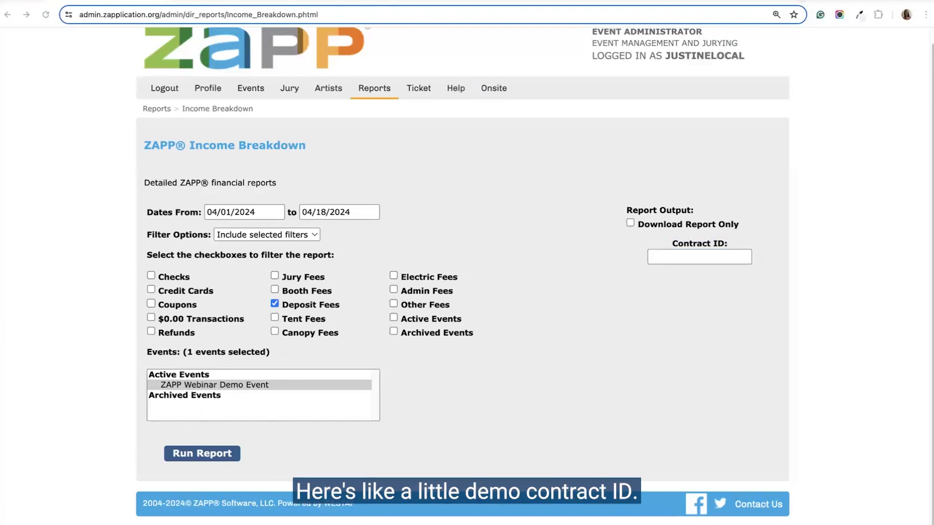
key("super+Tab")
type("WEB765C0005")
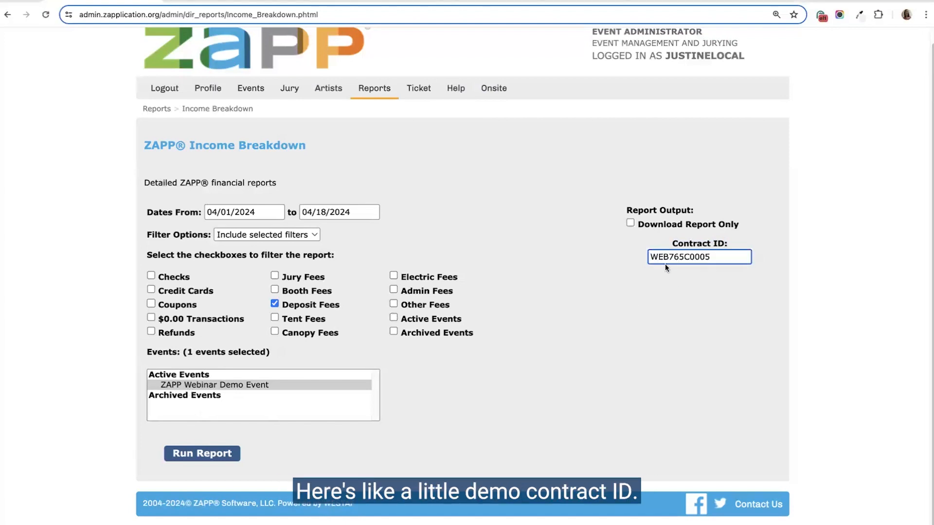
Examine the parts of the entered contract ID, from its licensee ID digits to the complete value.
mouse_move(668, 257)
left_mouse_down()
mouse_move(655, 258)
mouse_move(683, 257)
left_mouse_up()
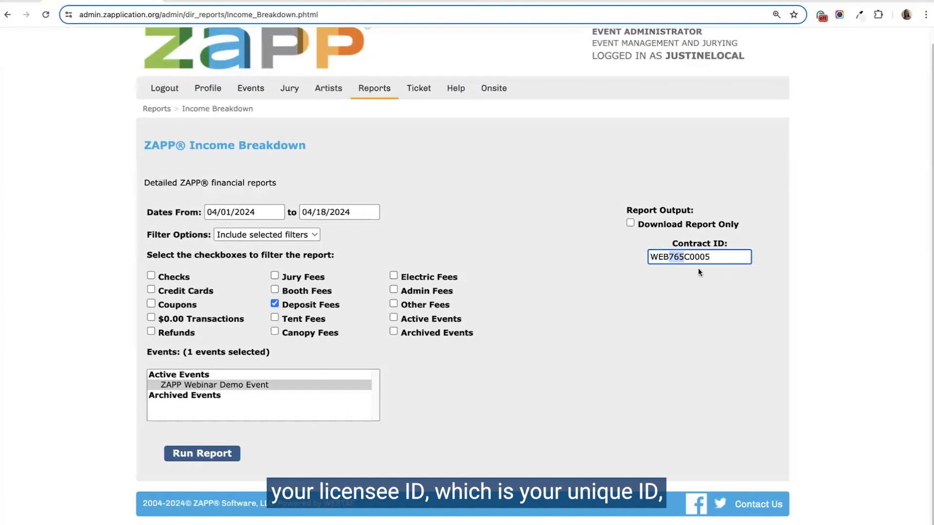
left_click(687, 257)
mouse_move(684, 257)
left_mouse_down()
mouse_move(705, 256)
mouse_move(691, 257)
left_mouse_up()
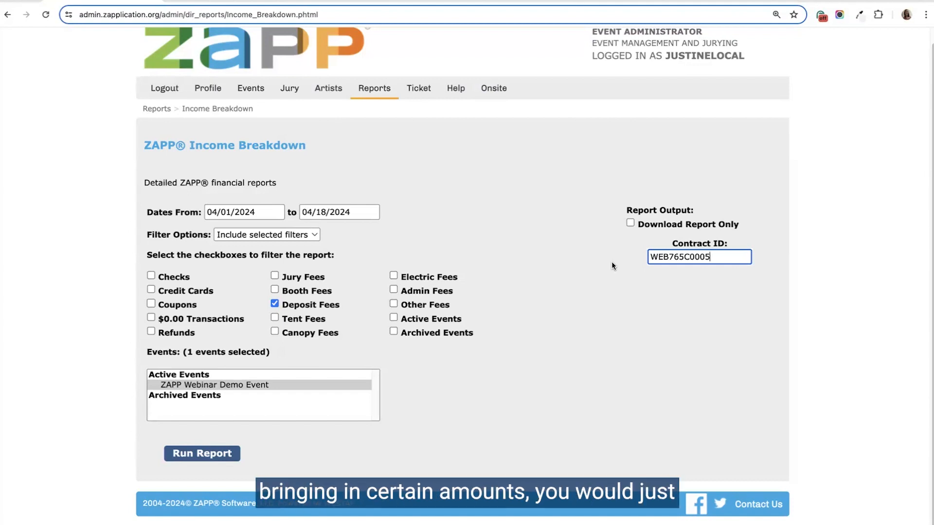
left_click_drag(728, 260, 621, 258)
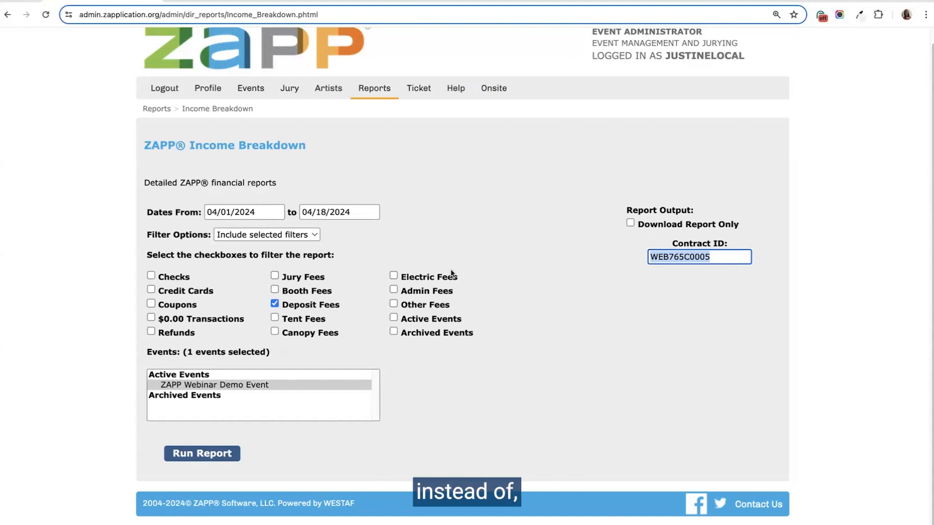
scroll(466, 276, "down", 1)
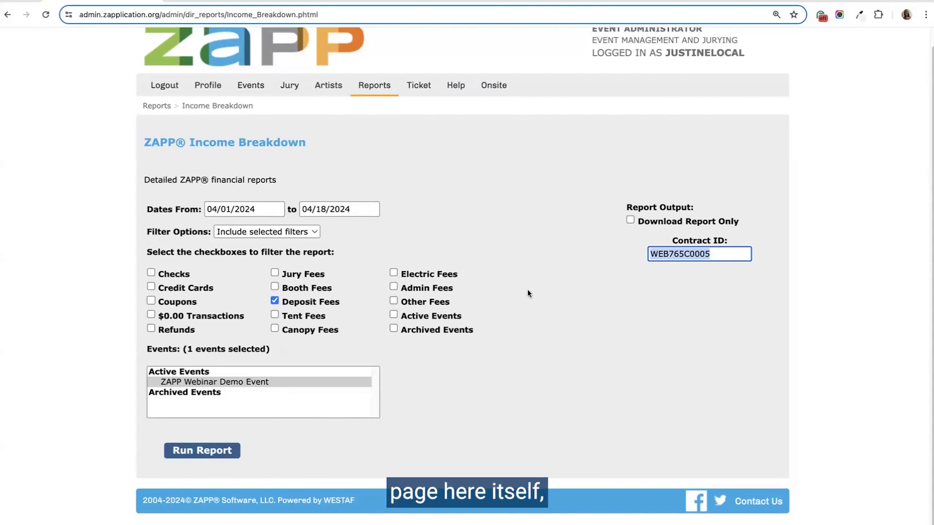
left_click(553, 270)
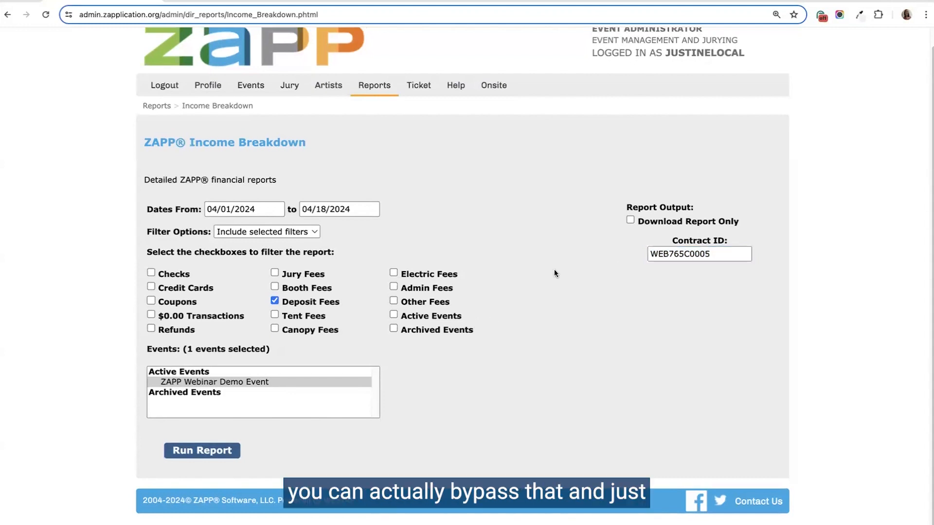
Turn on Download Report Only, clear the Deposit Fees filter and set the filter option to Include all data.
left_click(630, 221)
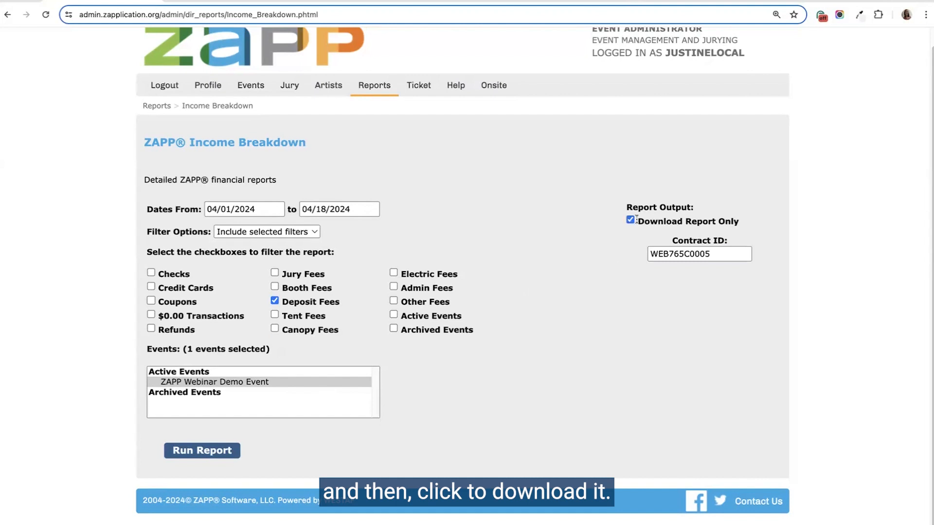
left_click(259, 231)
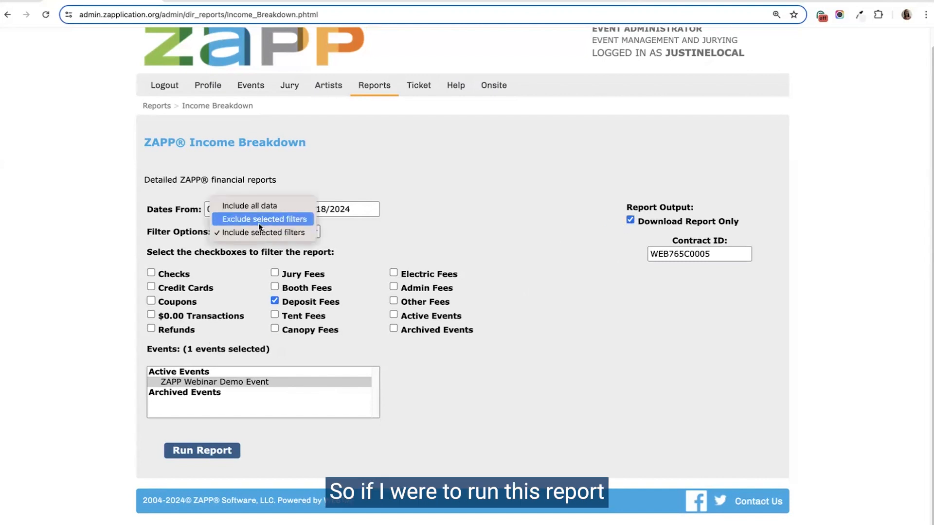
left_click(252, 220)
left_click(151, 272)
left_click(275, 302)
left_click(159, 275)
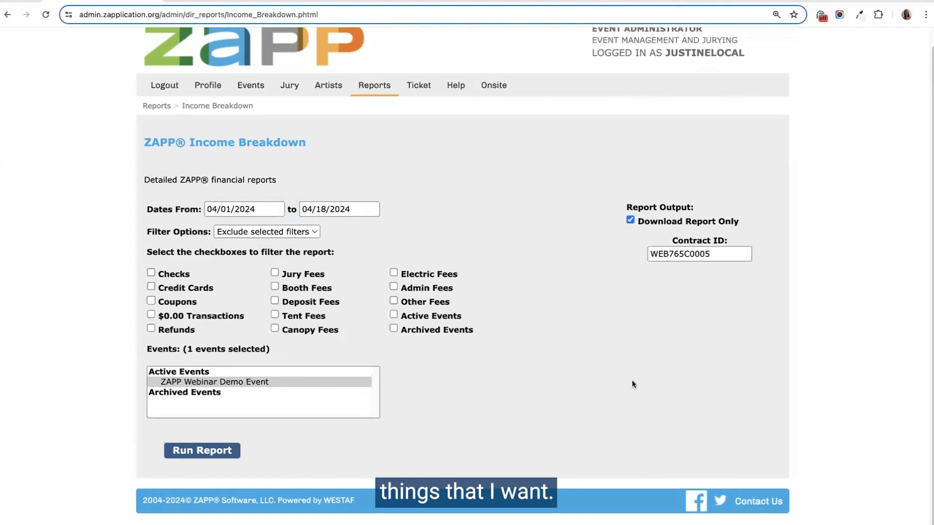
left_click(294, 233)
left_click(275, 220)
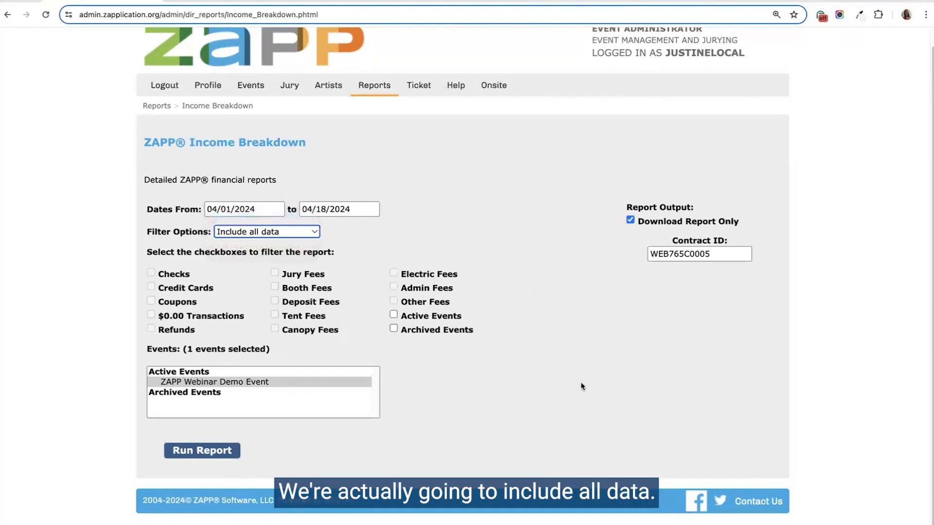
Run the report with the contract ID, clear that ID and run the report again as a download.
left_click(178, 452)
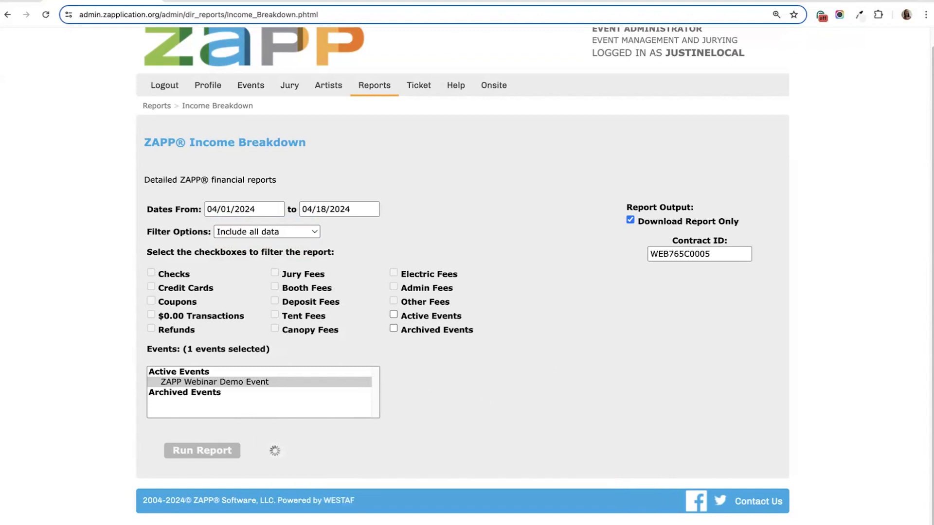
double_click(687, 253)
key("BackSpace")
left_click(609, 287)
left_click(202, 451)
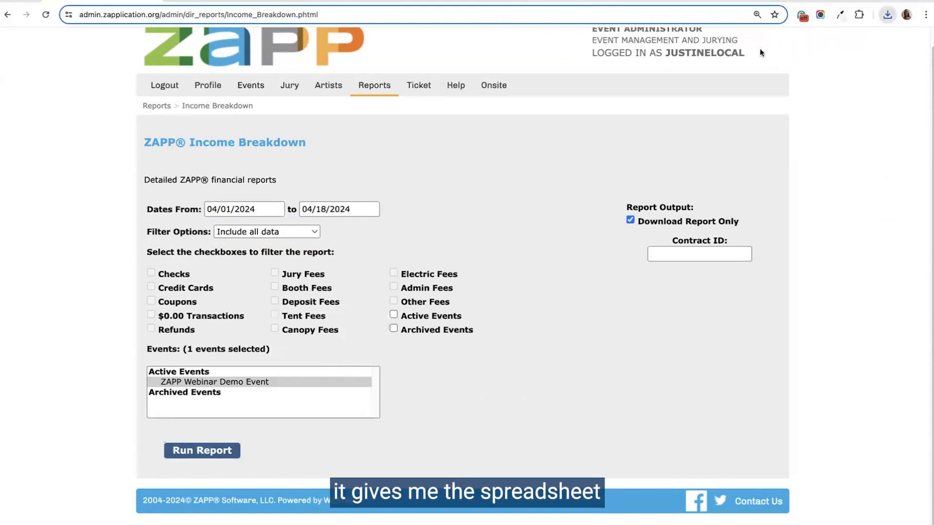
Turn off Download Report Only, run the report on the page and download its results.
left_click(630, 219)
left_click(210, 451)
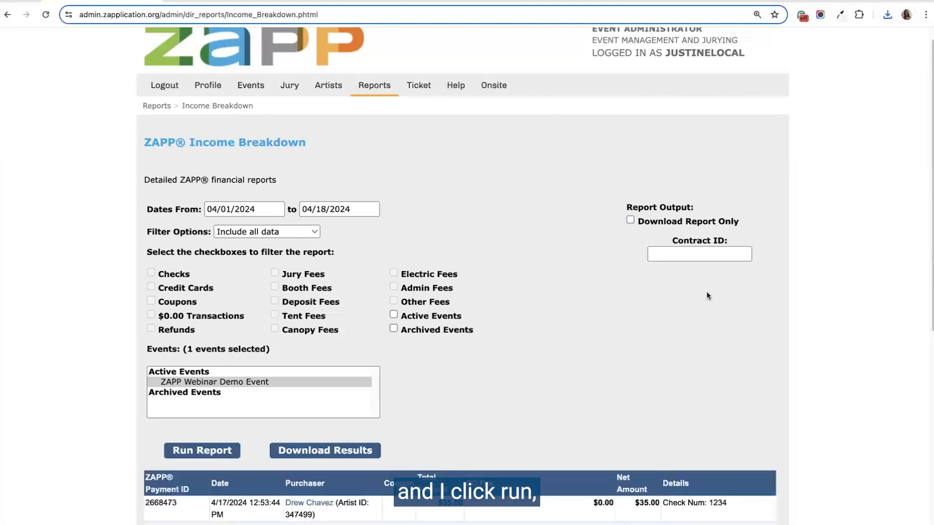
scroll(706, 296, "down", 6)
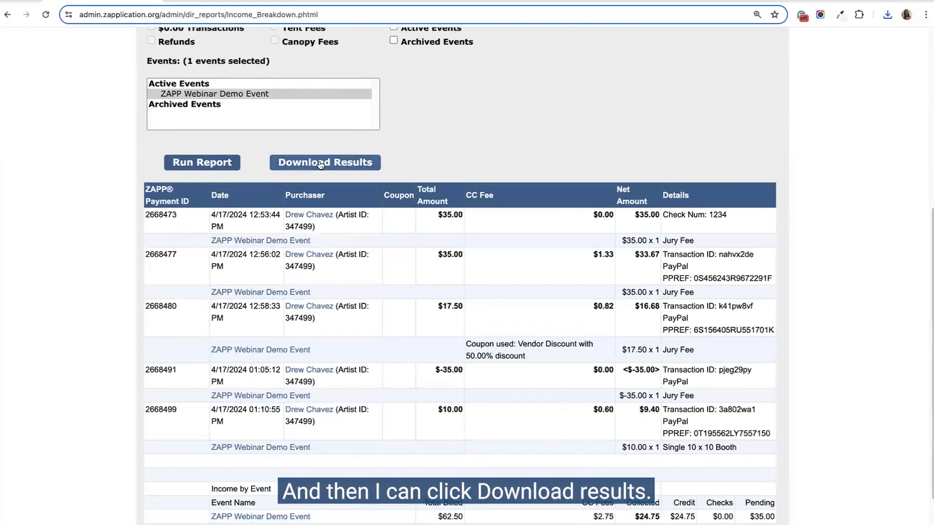
left_click(321, 165)
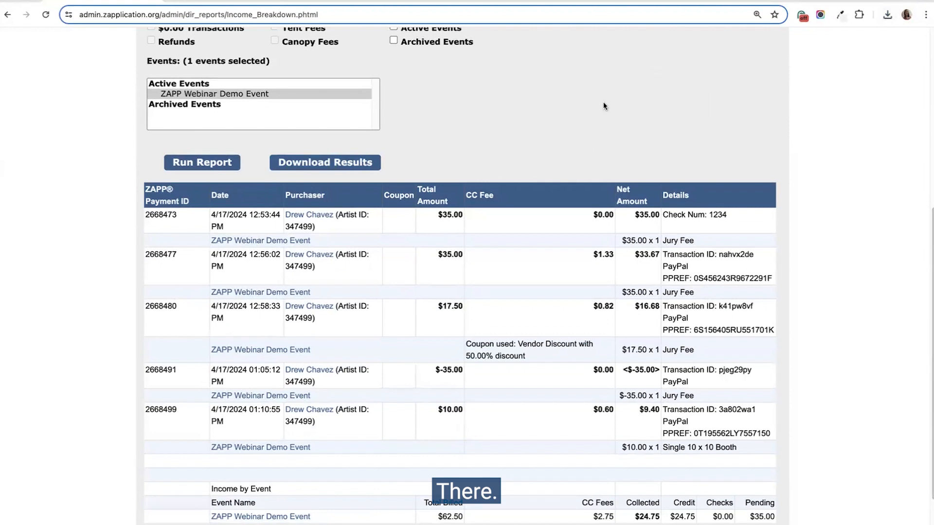
Review the report settings and examine the payment rows' transaction ID, Date column and purchaser's artist ID.
scroll(611, 111, "up", 5)
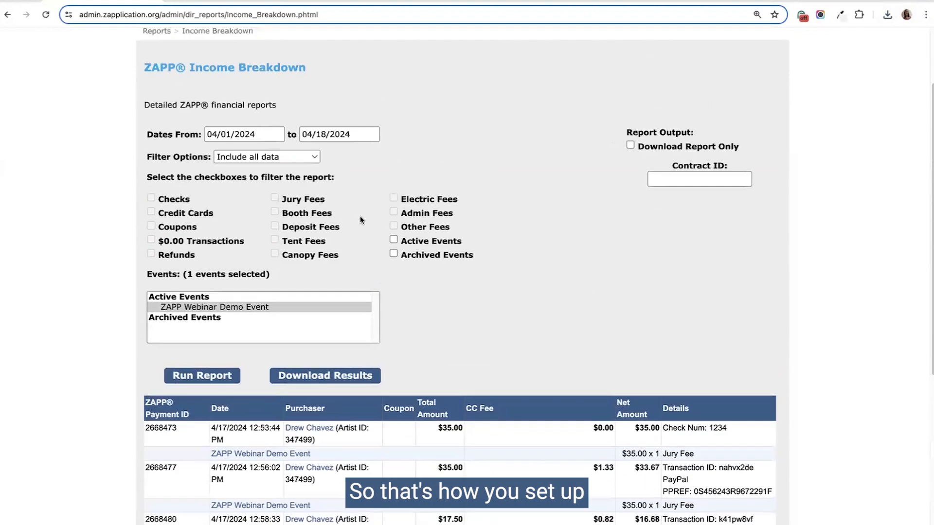
scroll(411, 214, "down", 2)
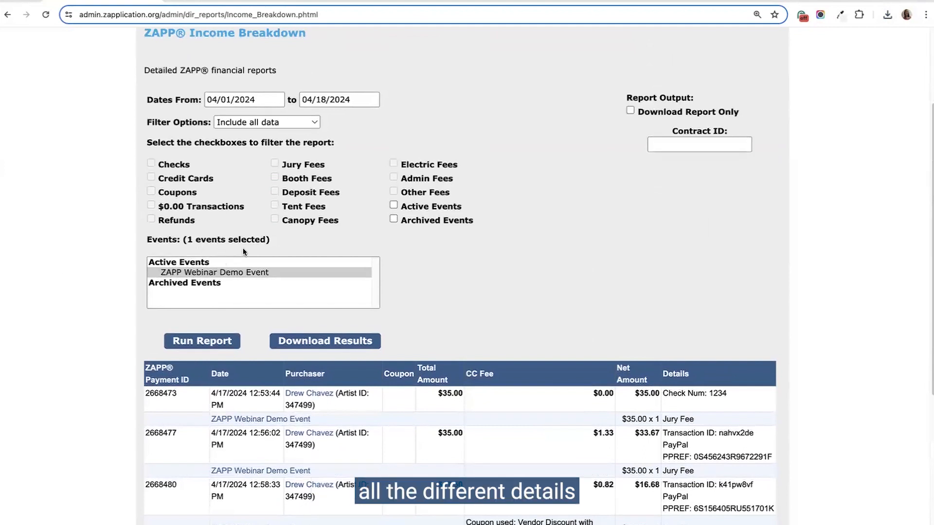
scroll(258, 245, "down", 5)
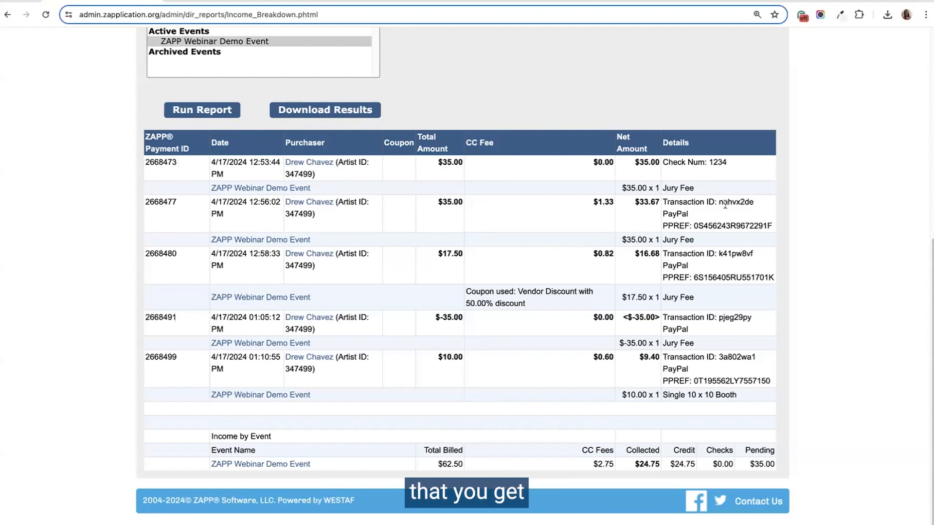
left_click_drag(720, 203, 754, 203)
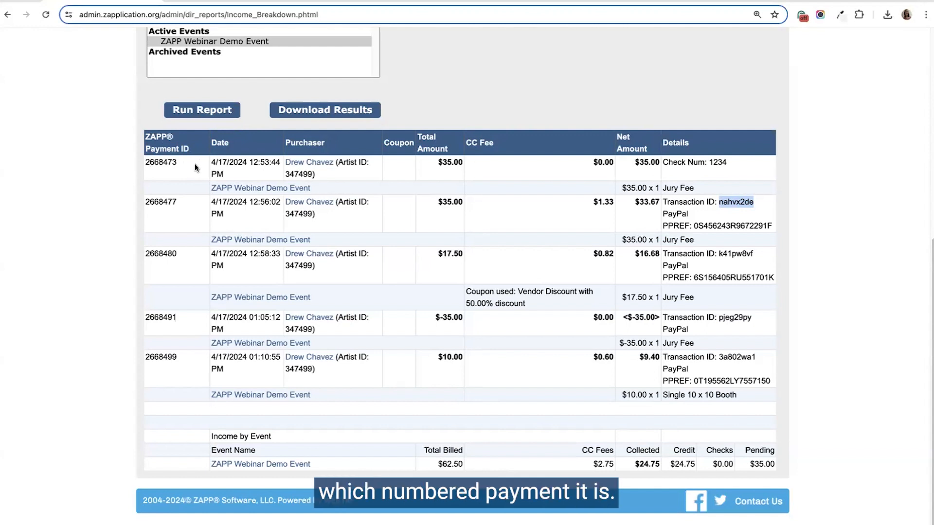
left_click_drag(210, 144, 233, 153)
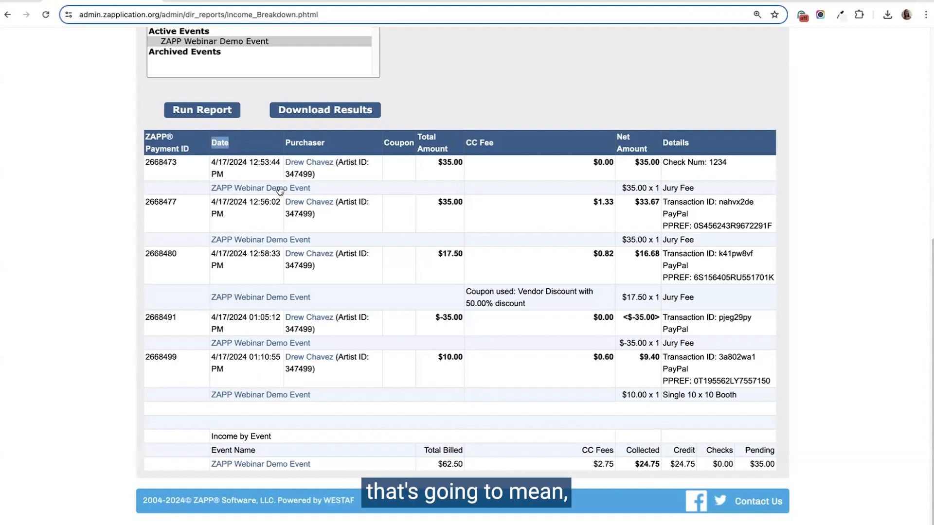
left_click(328, 189)
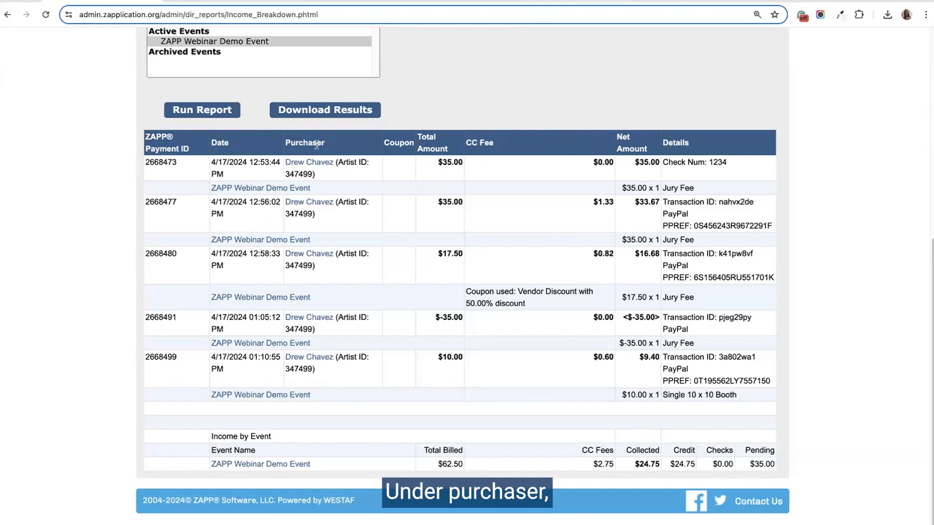
double_click(312, 175)
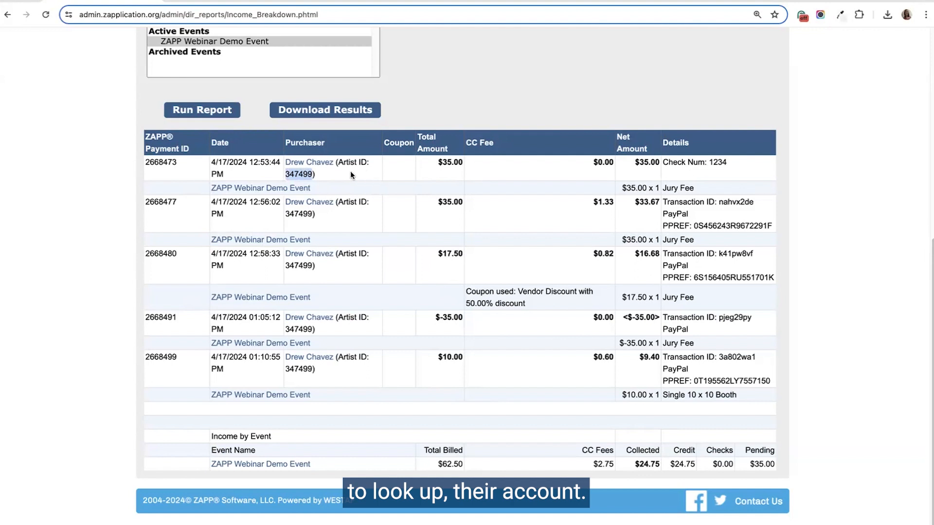
left_click(433, 179)
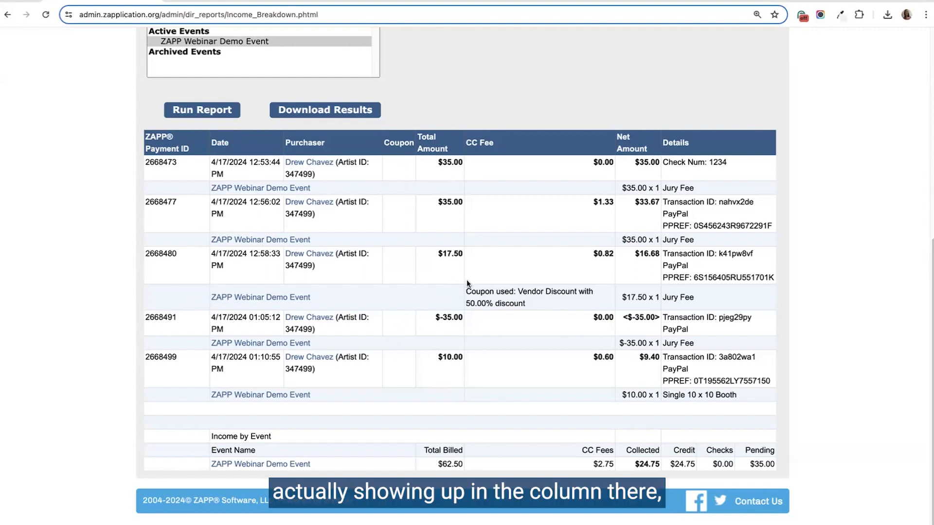
Examine the coupon discount note and the Total Amount, CC Fee and Net Amount columns.
left_click_drag(466, 288, 538, 302)
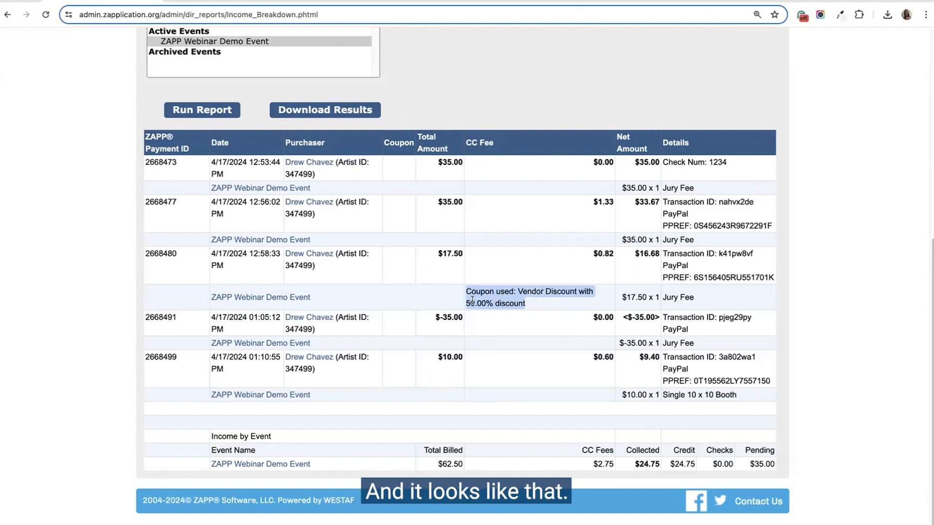
left_click(519, 290)
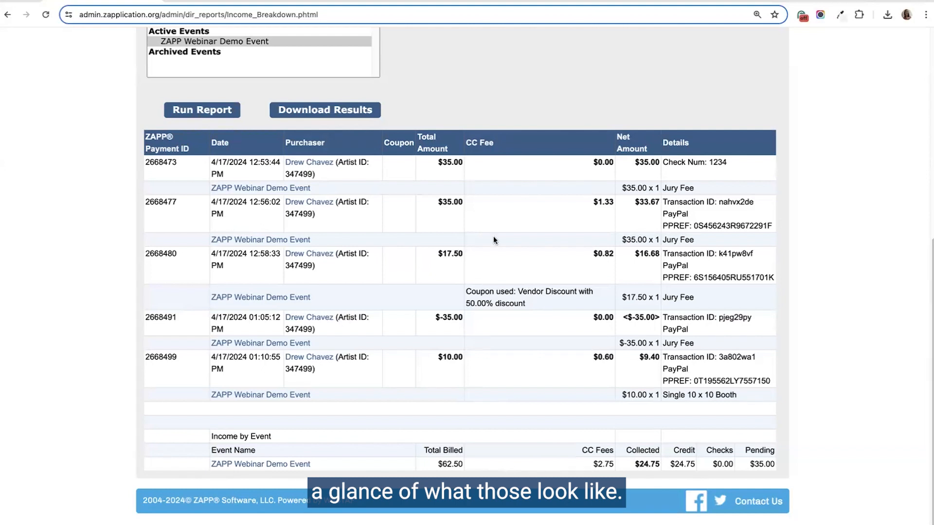
triple_click(427, 142)
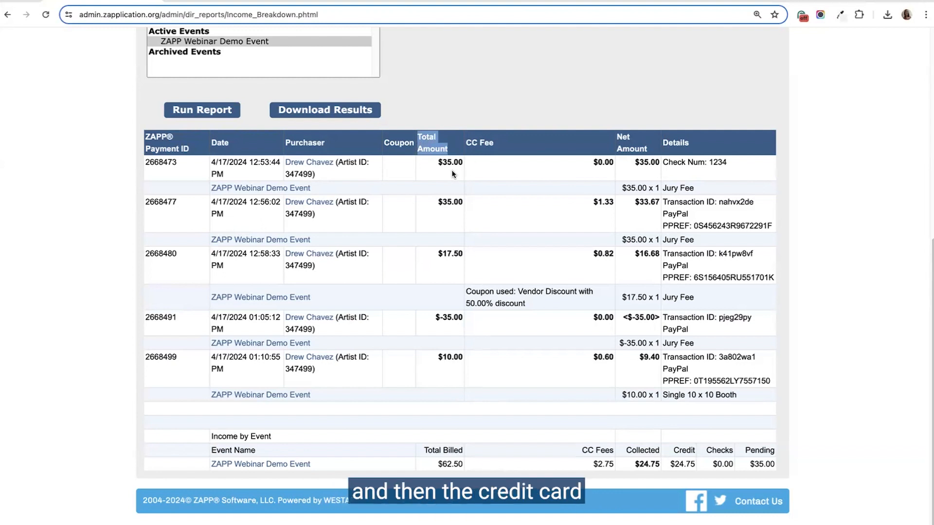
left_click_drag(465, 149, 500, 152)
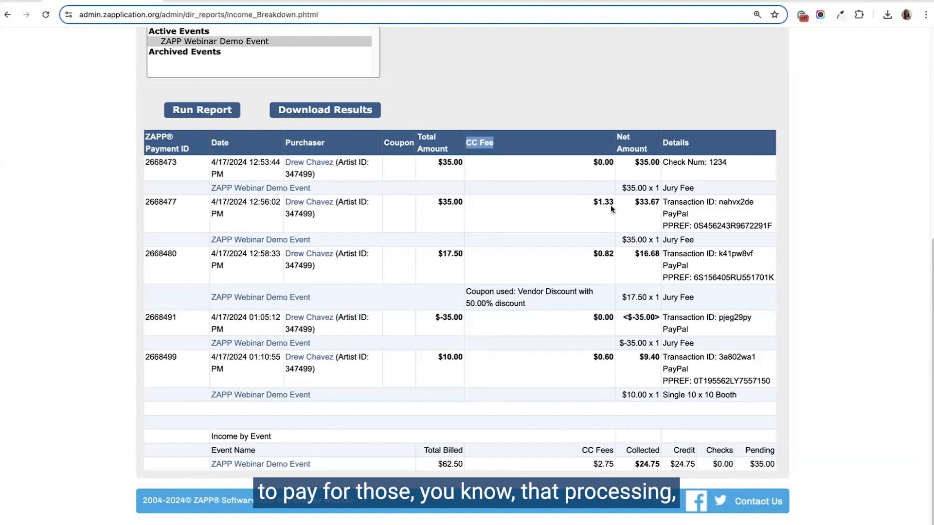
left_click(583, 204)
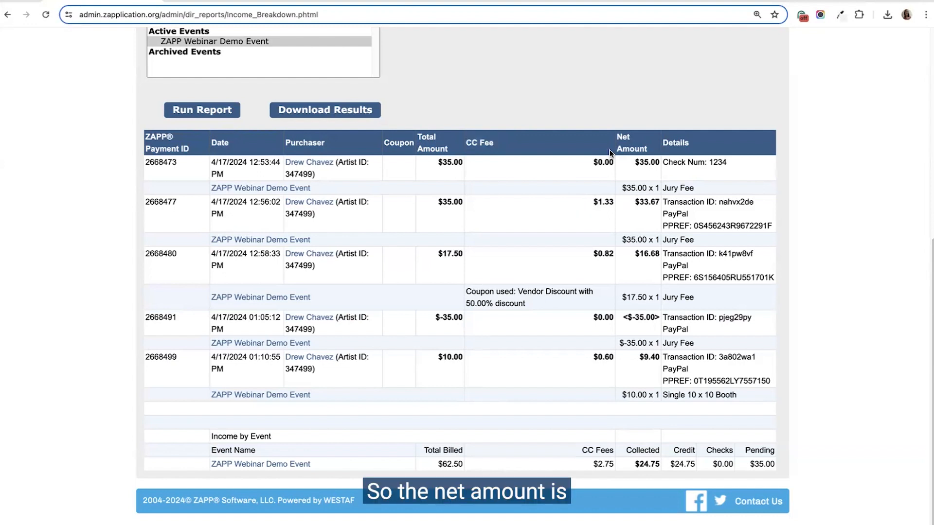
left_click_drag(618, 135, 647, 149)
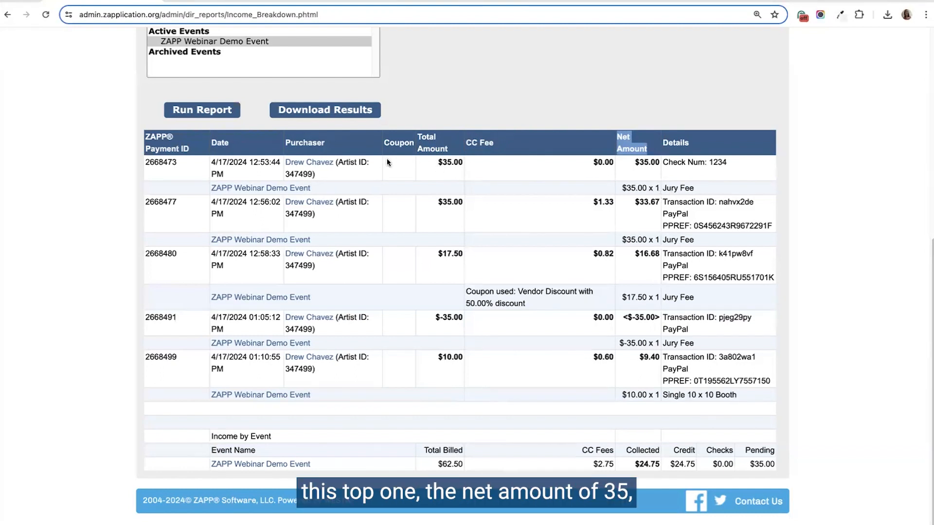
left_click(651, 174)
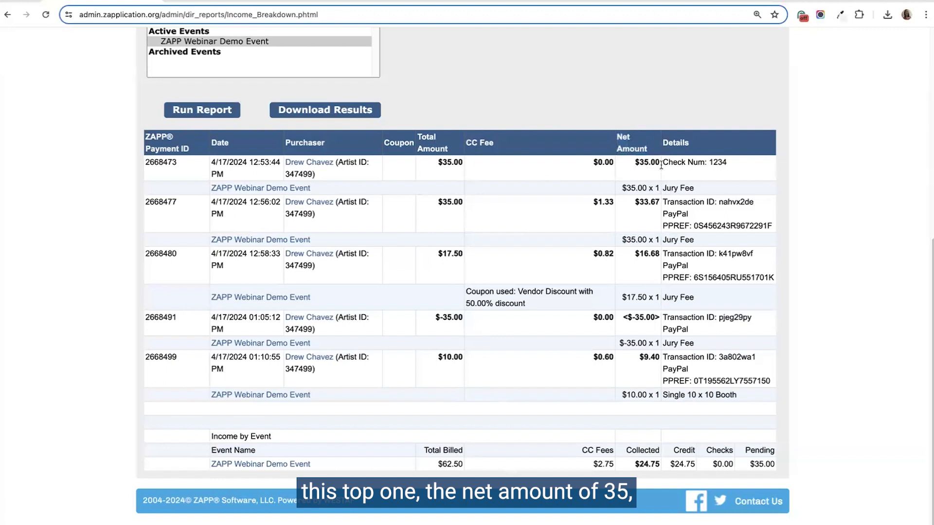
Examine the Details column's check number, transaction ID and payment method, comparing the transaction ID with the ZAPP Payment ID.
left_click_drag(665, 163, 734, 163)
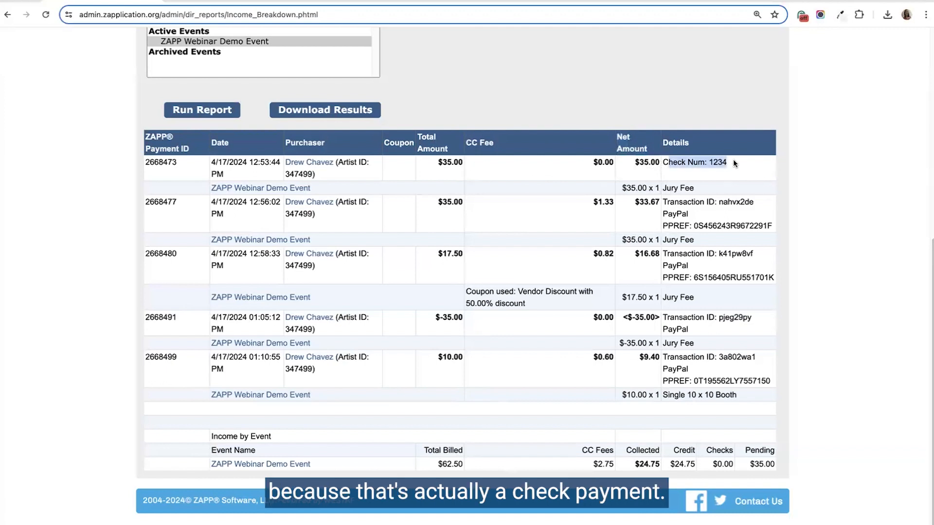
left_click(732, 162)
double_click(721, 162)
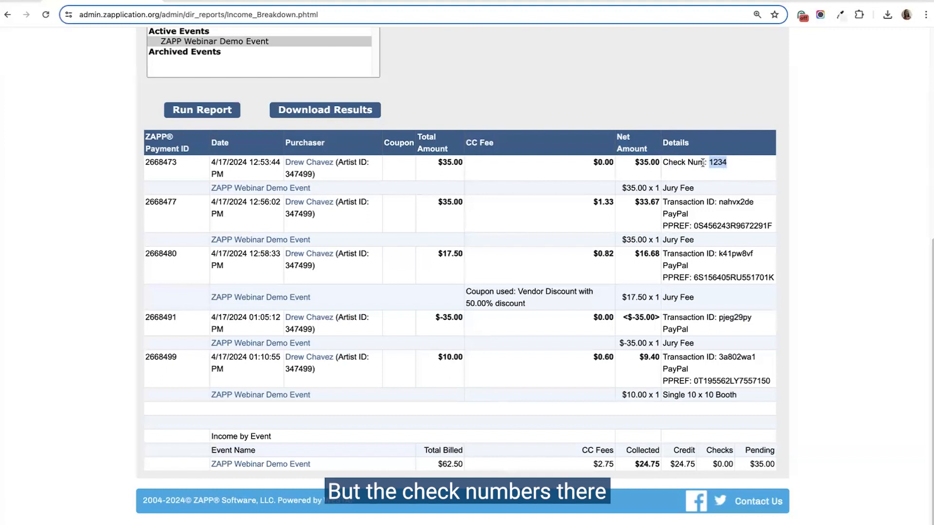
left_click(633, 162)
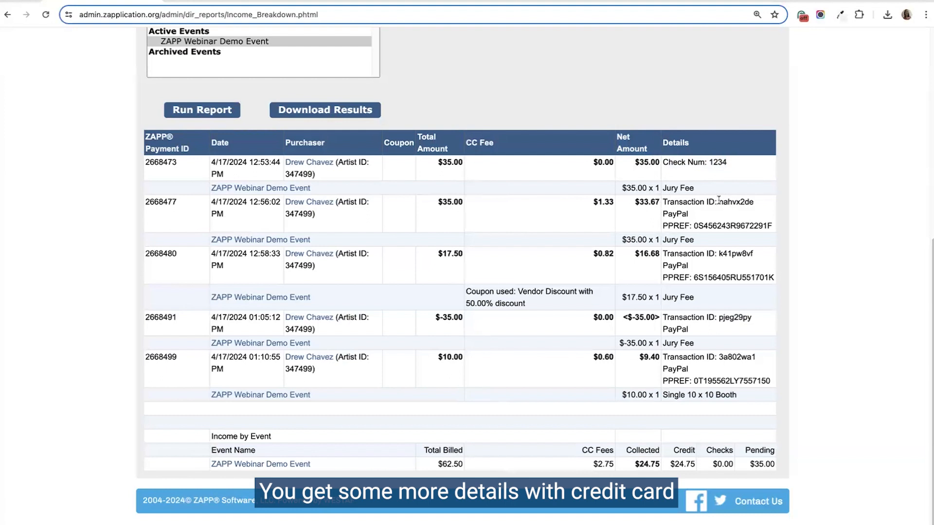
left_click_drag(718, 201, 754, 201)
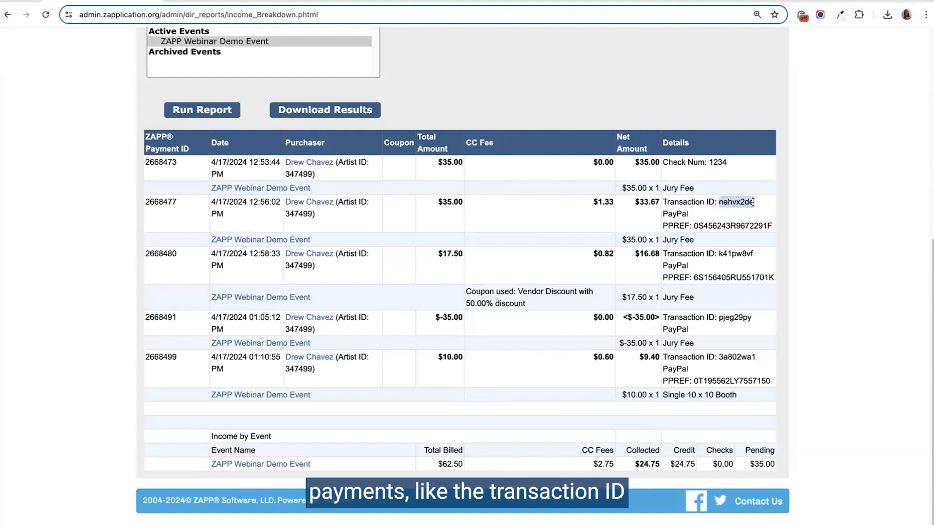
left_click_drag(689, 214, 663, 214)
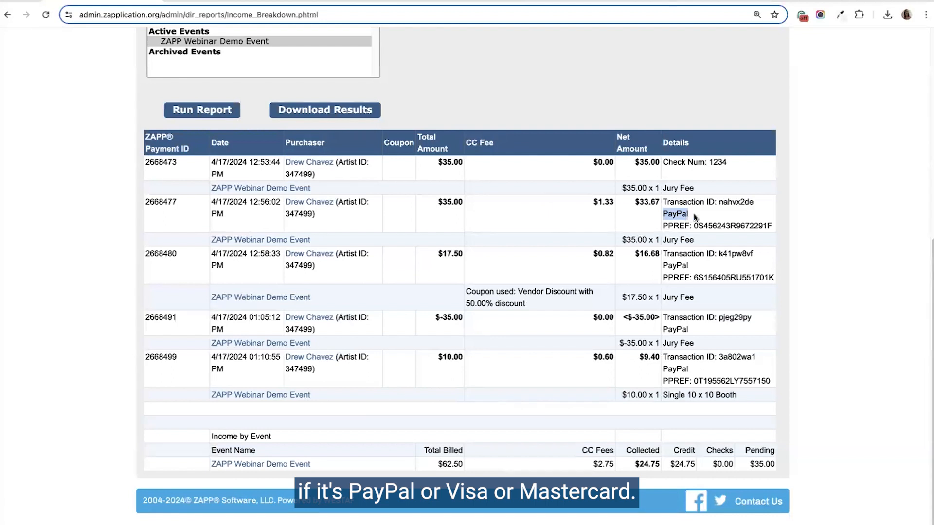
left_click_drag(719, 202, 754, 201)
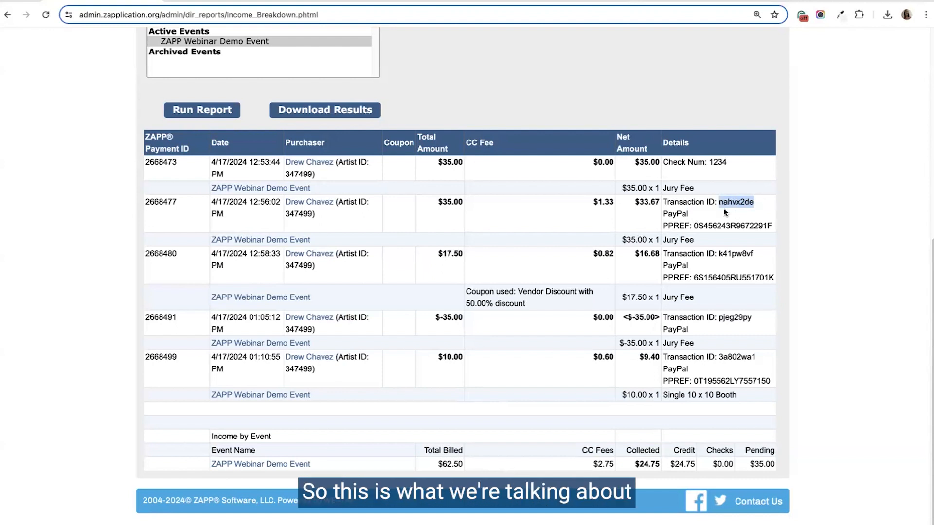
left_click_drag(177, 202, 149, 201)
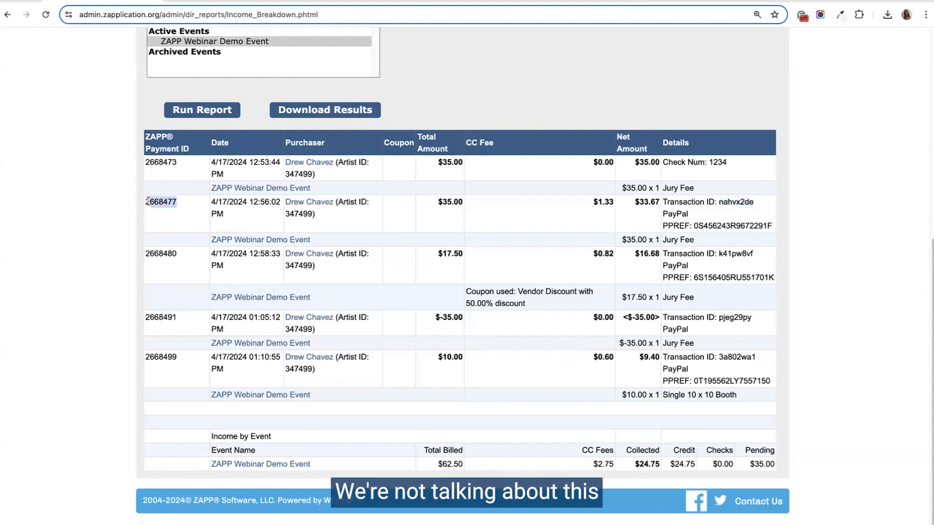
left_click_drag(719, 202, 761, 208)
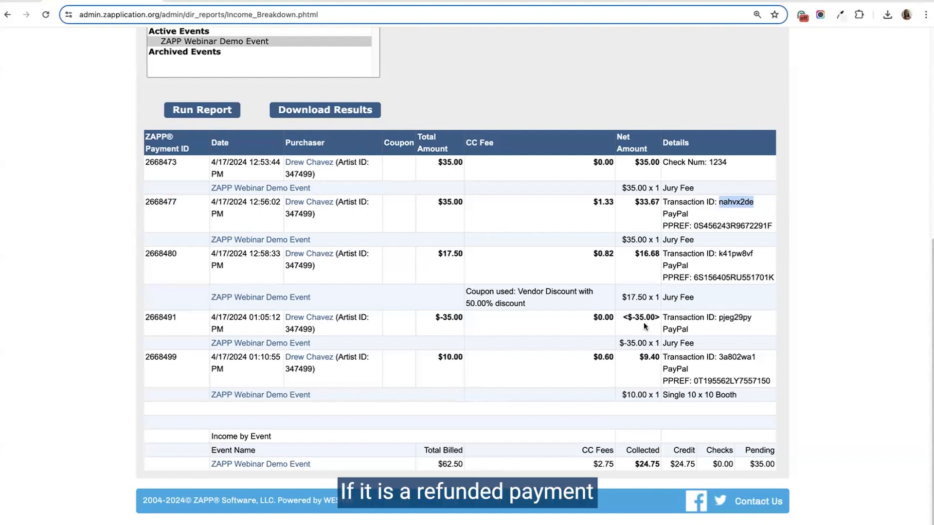
Examine the refunded payment's net amount and the Total Billed and Collected figures under Income by Event.
left_click(439, 318)
left_click_drag(624, 318, 660, 320)
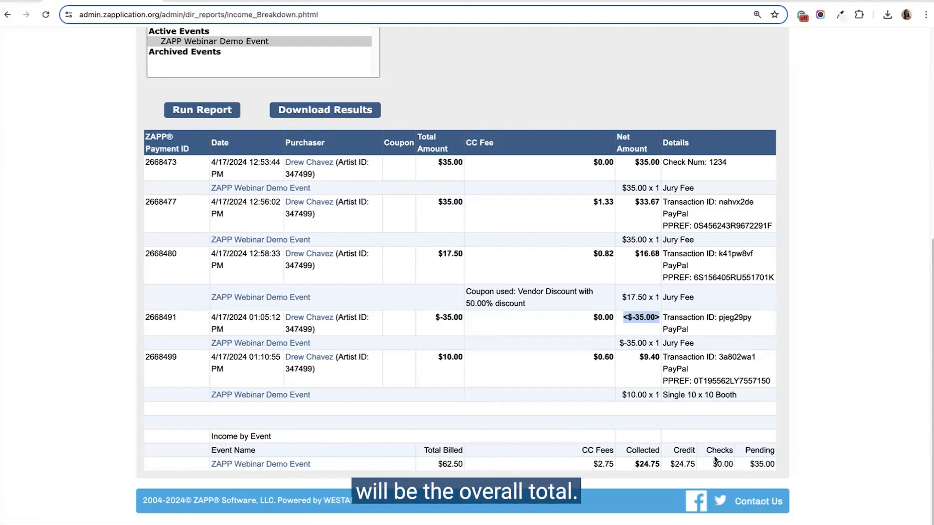
left_click_drag(438, 463, 464, 465)
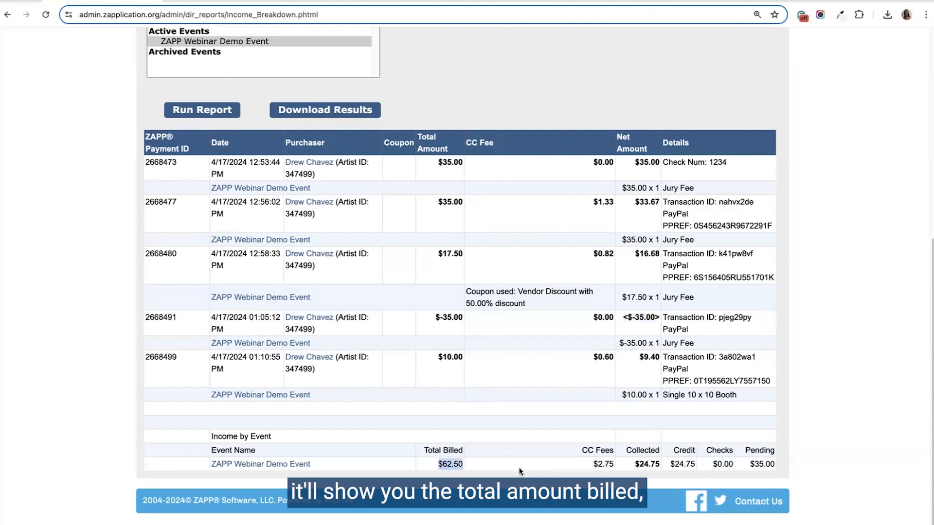
left_click_drag(597, 466, 666, 468)
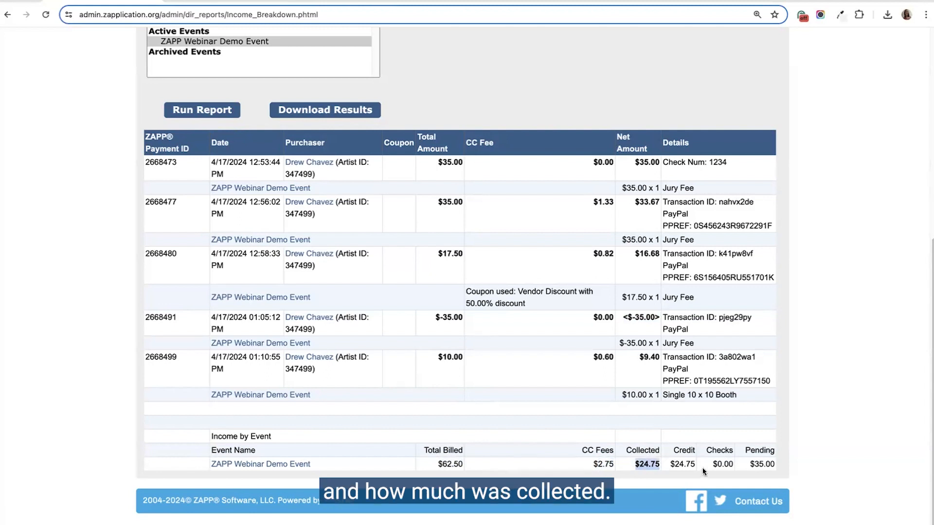
Examine the event's Pending amount, then switch to the Z Check Remittance Sample - Licensing Fees PDF and inspect its check details.
left_click_drag(748, 465, 775, 464)
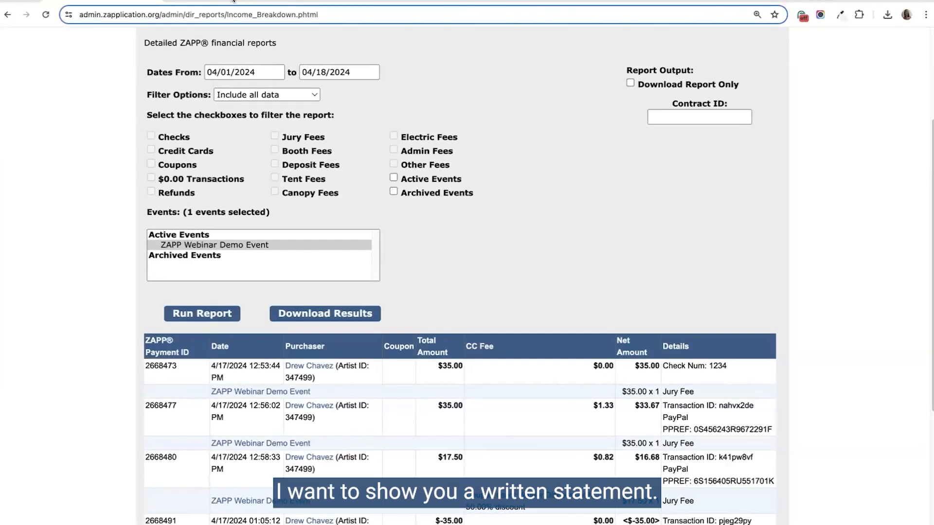
left_click(233, 1)
scroll(324, 106, "up", 8)
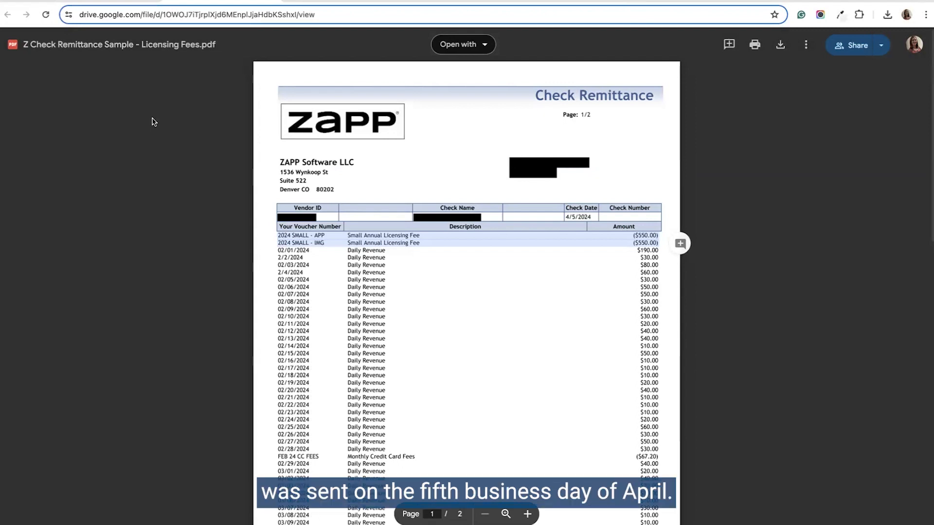
left_click(173, 154)
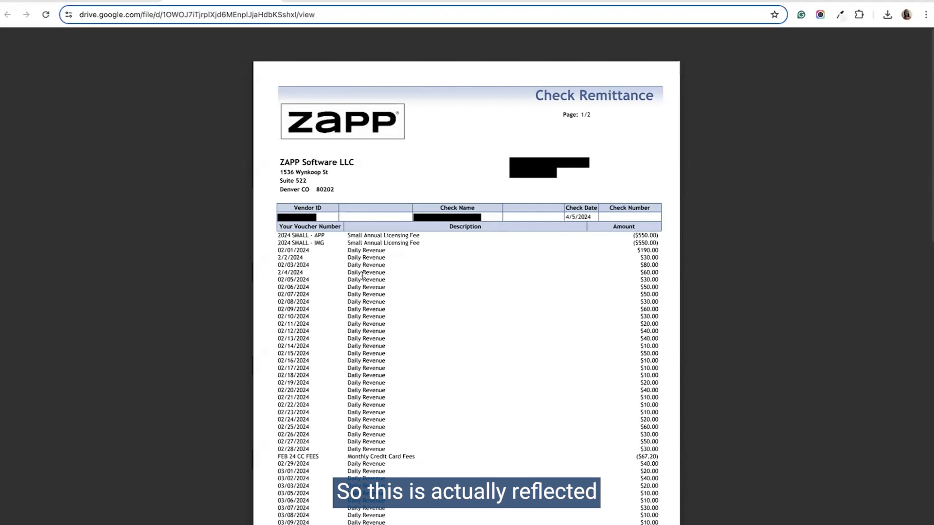
Examine the two Small Annual Licensing Fee lines and the February daily revenue and credit card fee entries on page 1.
scroll(364, 273, "down", 2)
scroll(368, 271, "down", 1)
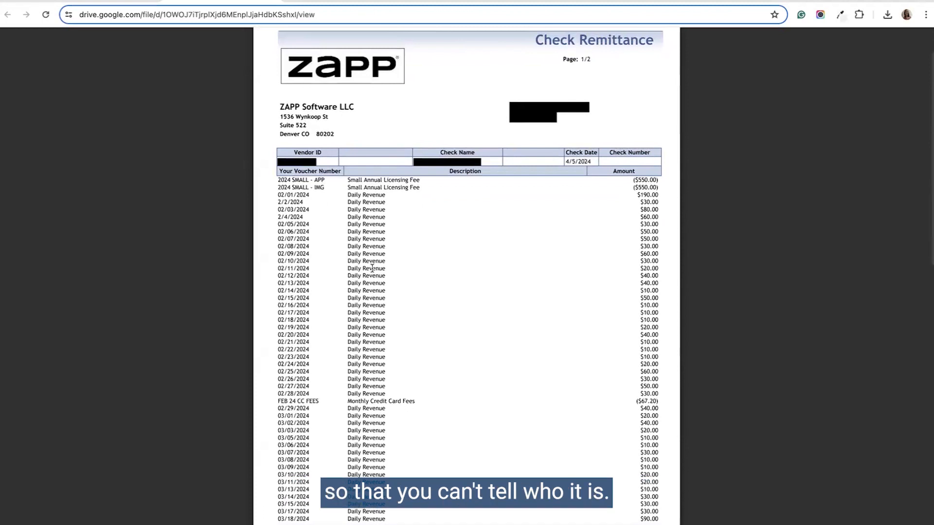
scroll(372, 269, "down", 1)
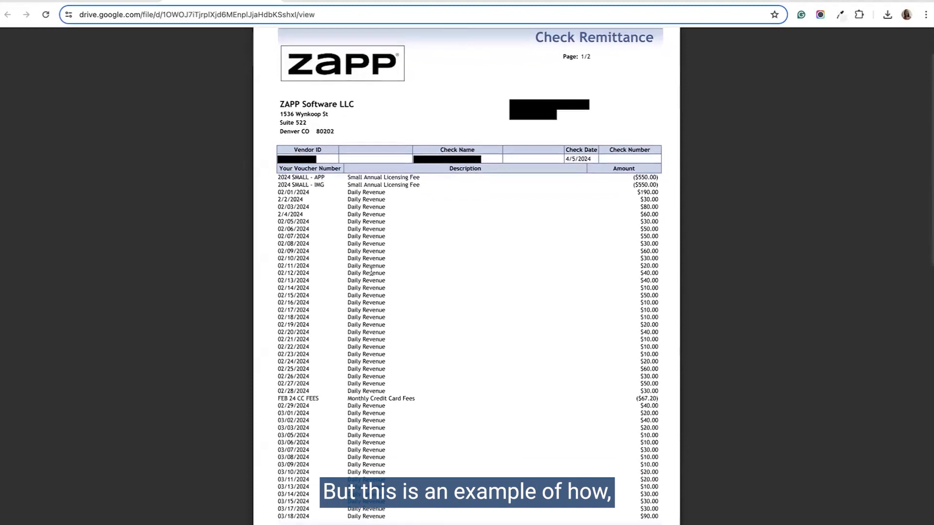
scroll(371, 271, "down", 3)
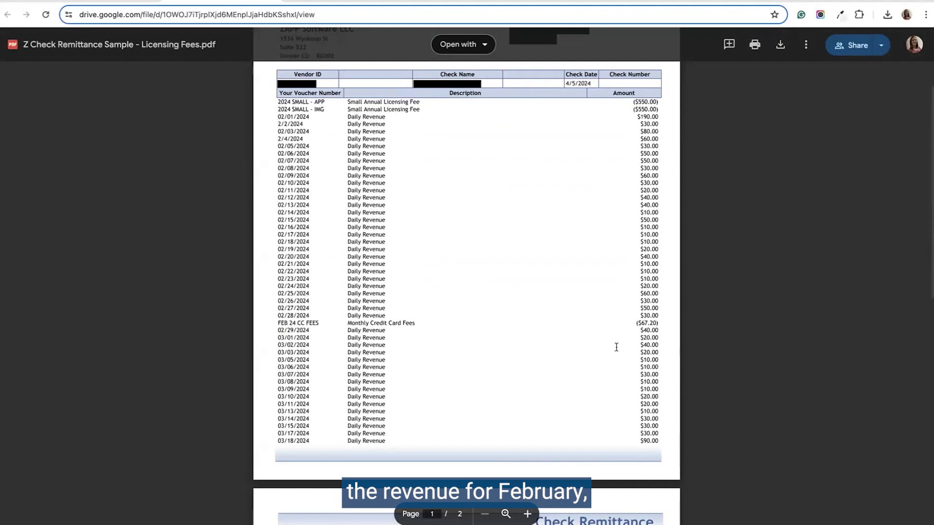
left_click_drag(277, 101, 608, 113)
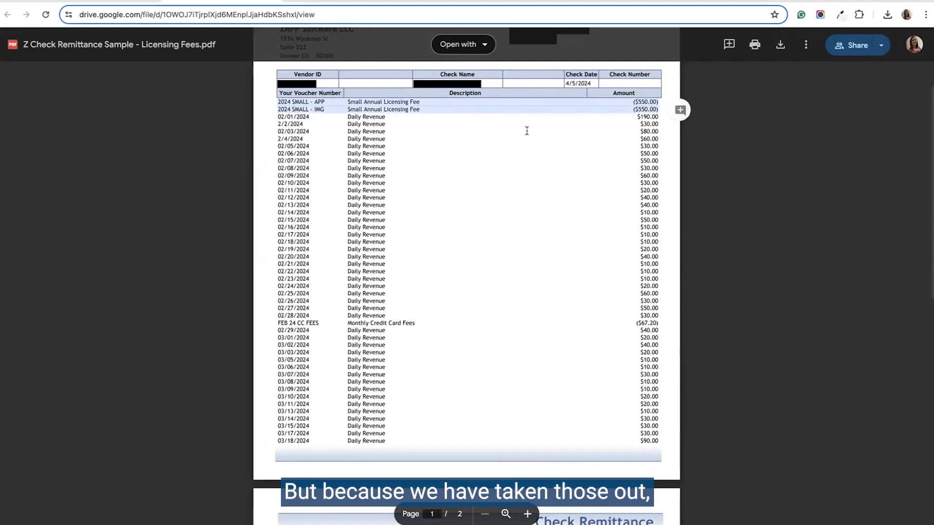
scroll(527, 127, "up", 1)
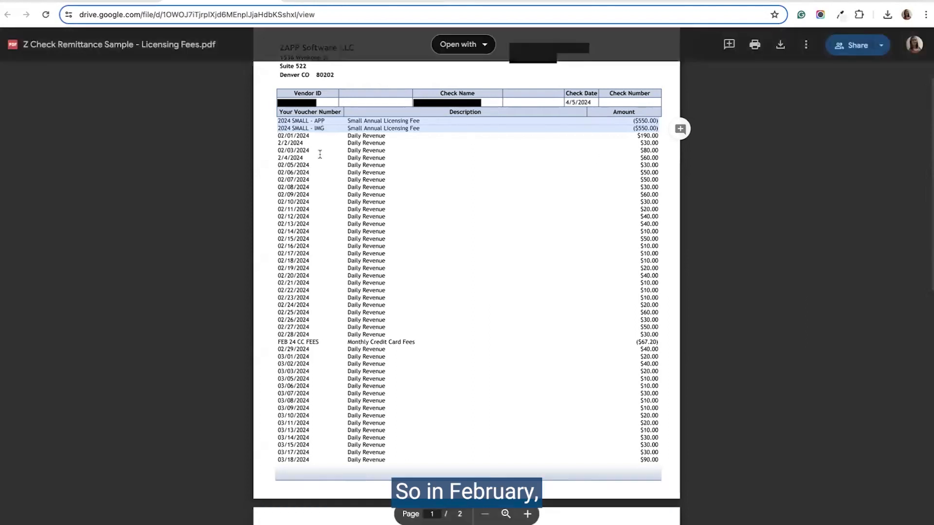
scroll(258, 265, "down", 1)
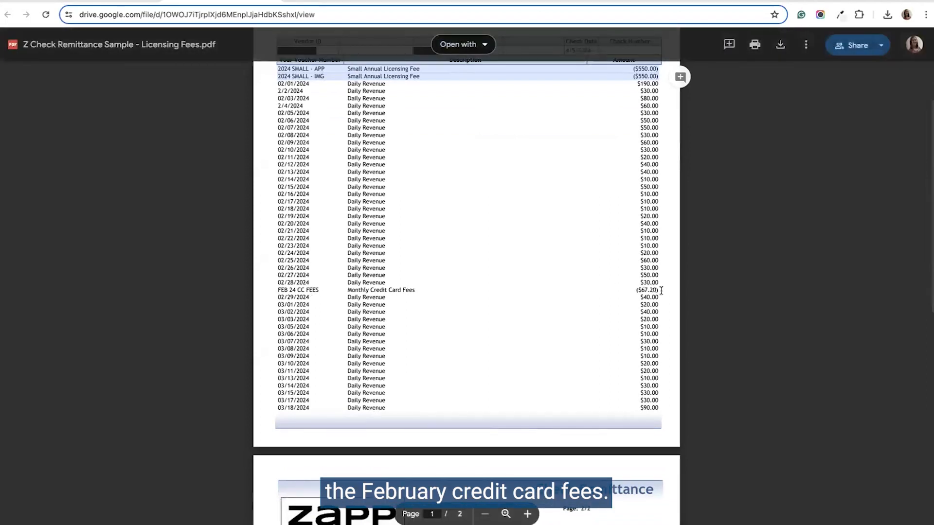
Examine the March daily revenue entries and page 2 fee lines, highlighting the MAR 24 PER APP FEE calculation.
scroll(458, 275, "down", 2)
scroll(356, 285, "down", 4)
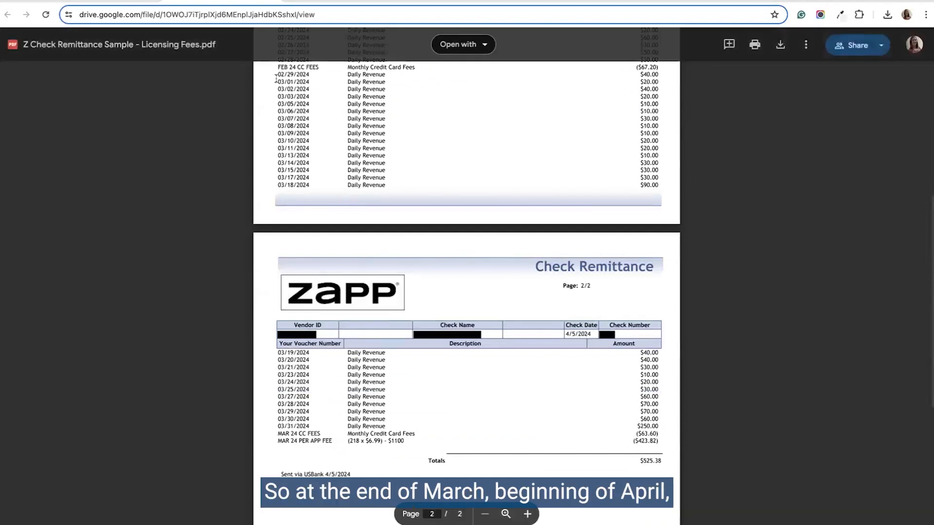
scroll(272, 398, "down", 2)
scroll(306, 366, "down", 2)
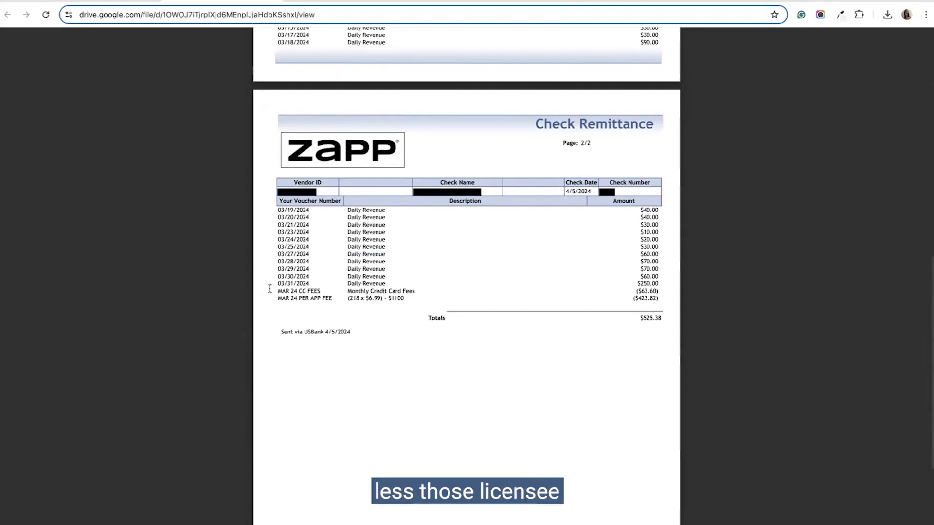
left_click_drag(276, 298, 405, 299)
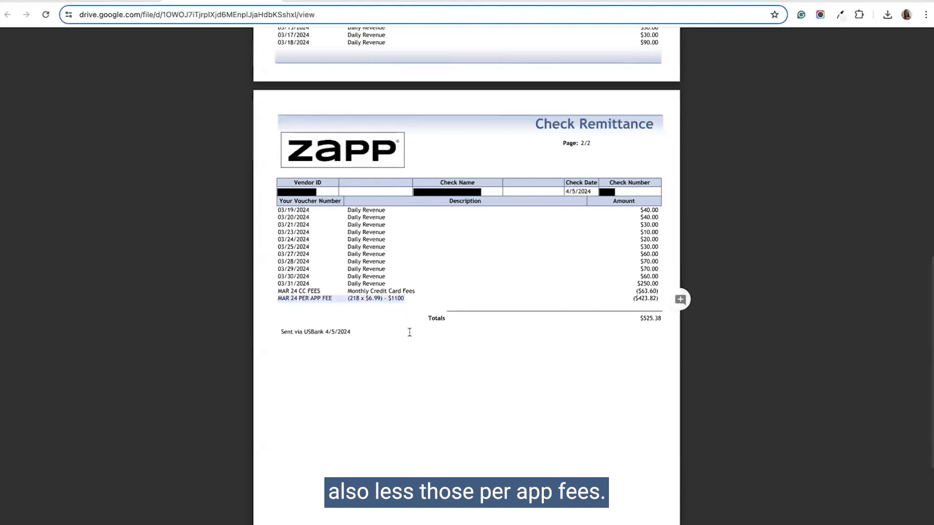
Compare the annual licensing fee deductions on page 1 with the credit card and per-app fee deductions on page 2.
scroll(411, 331, "up", 2)
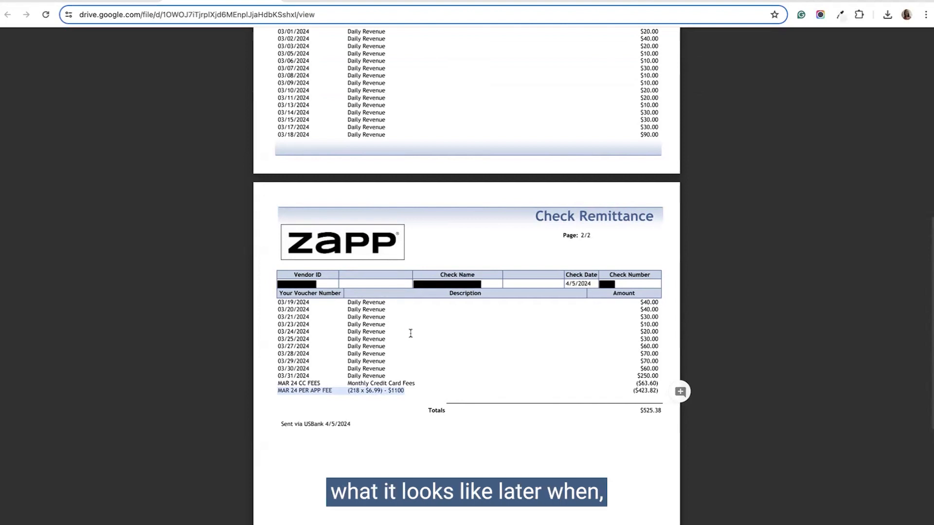
scroll(411, 333, "up", 3)
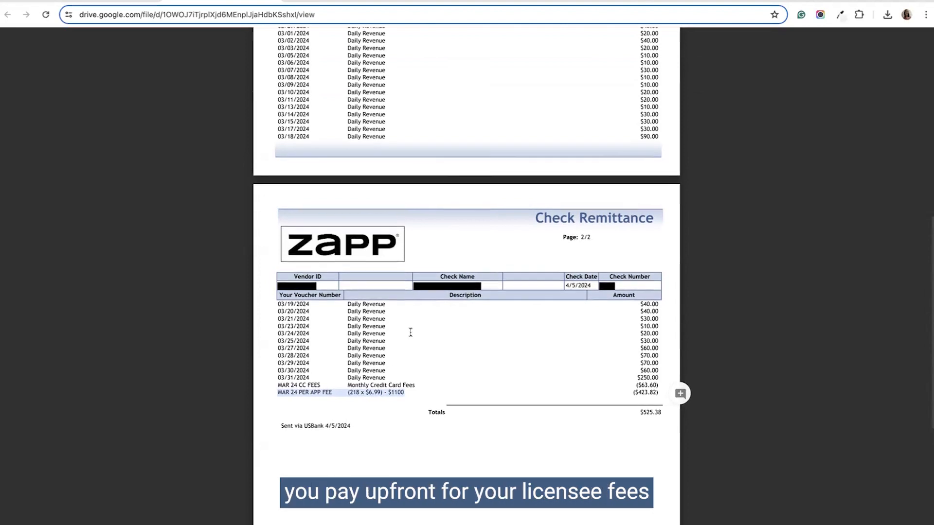
scroll(410, 333, "up", 10)
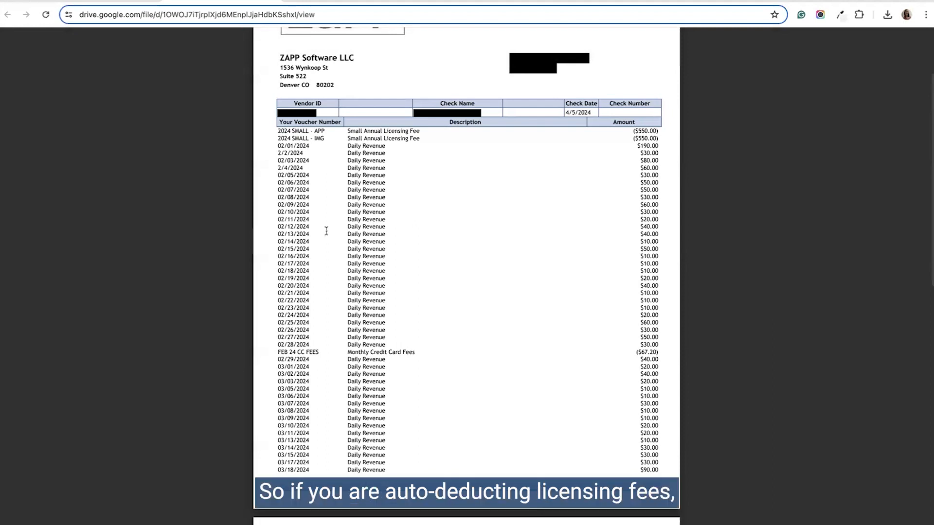
scroll(342, 273, "down", 3)
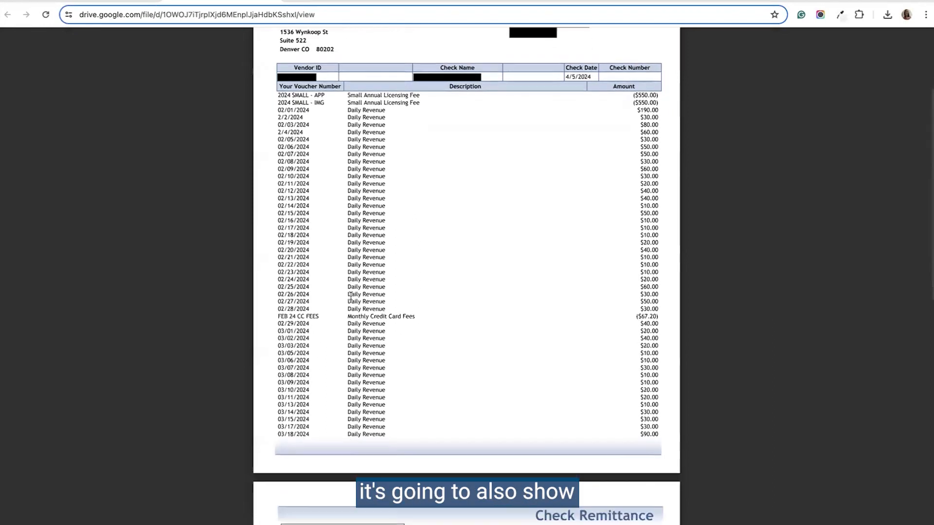
scroll(358, 307, "down", 5)
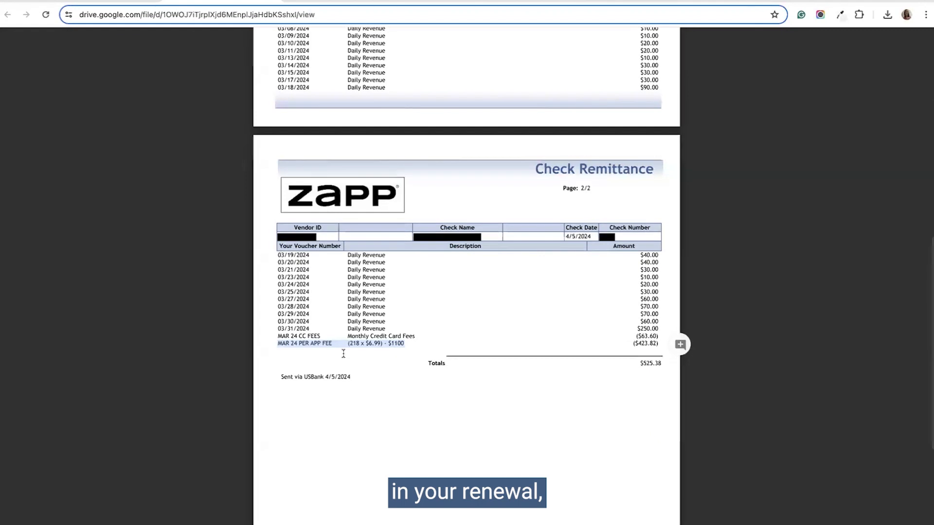
Review the daily revenue and monthly credit card fee amounts in the statement's page 1 table again.
scroll(344, 352, "up", 2)
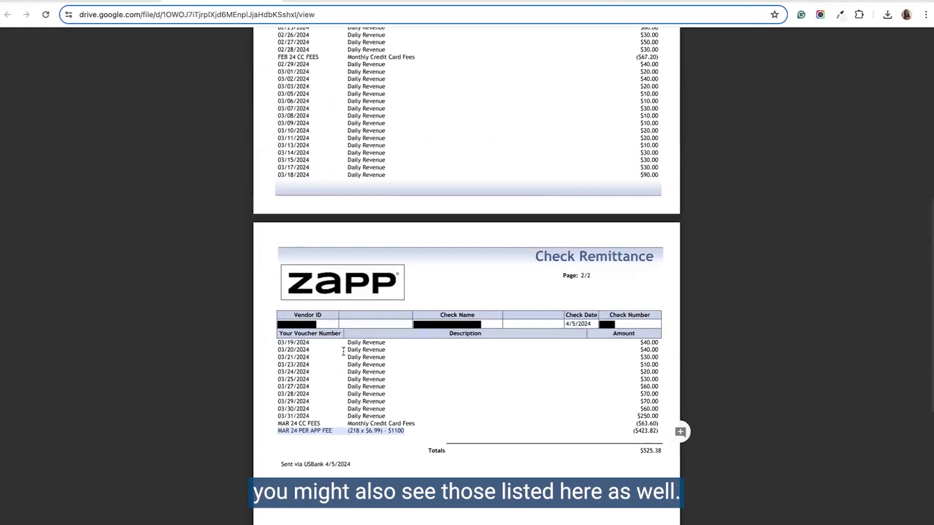
scroll(343, 351, "up", 6)
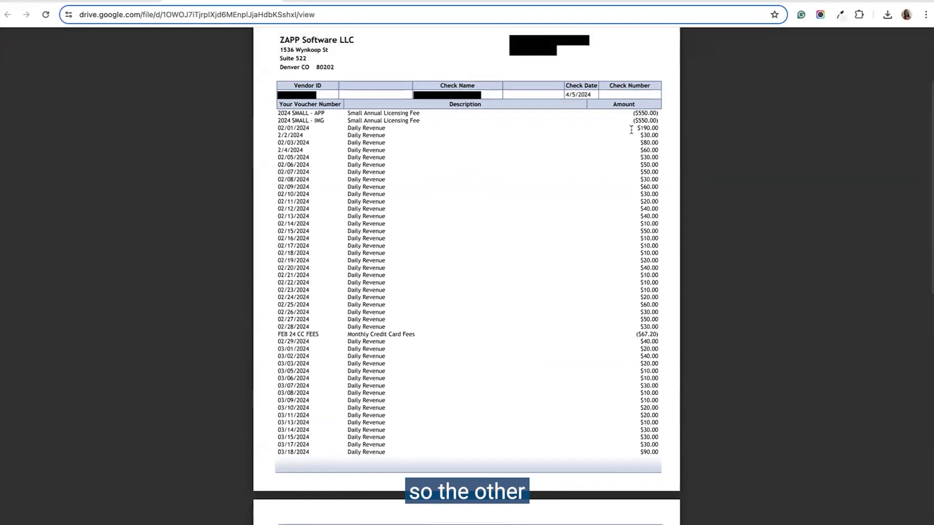
scroll(631, 130, "down", 3)
scroll(560, 135, "up", 1)
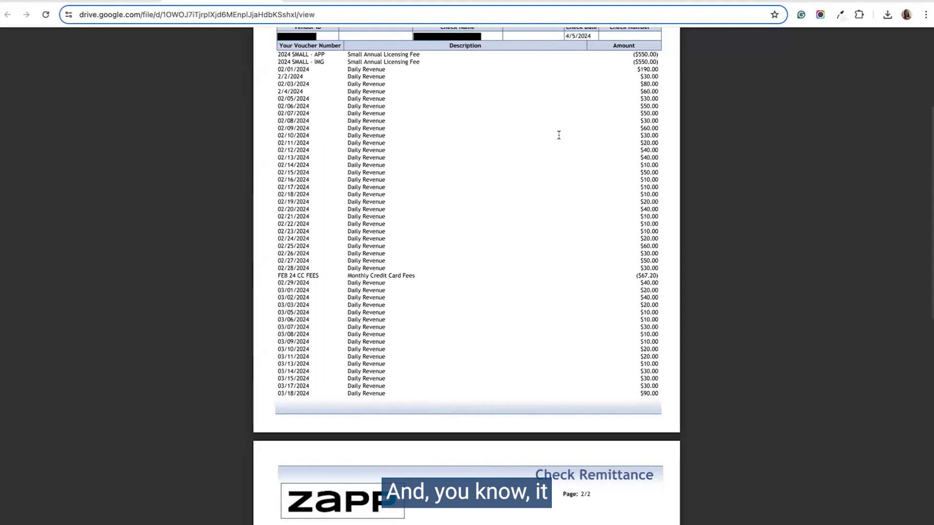
scroll(486, 146, "down", 1)
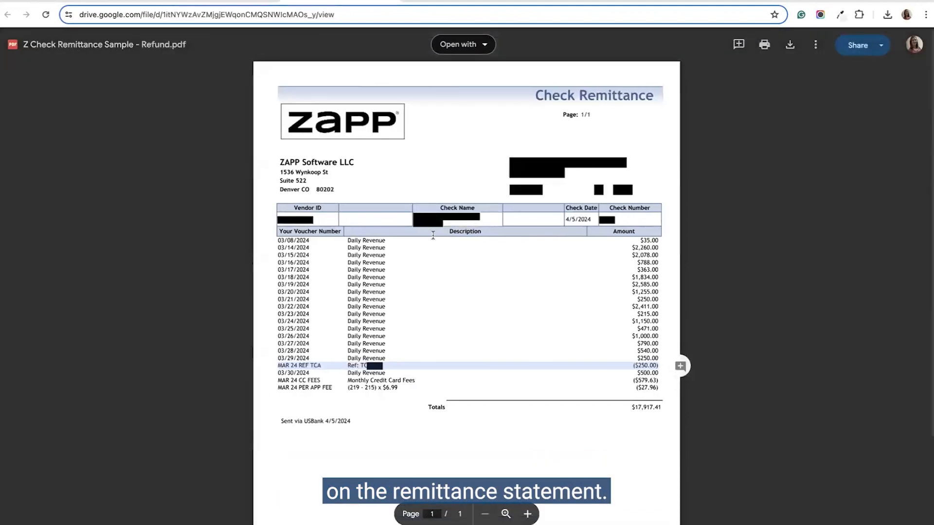
Switch to the Z Check Remittance Sample - Refund PDF and examine the March refund line and the statement total.
scroll(423, 266, "down", 1)
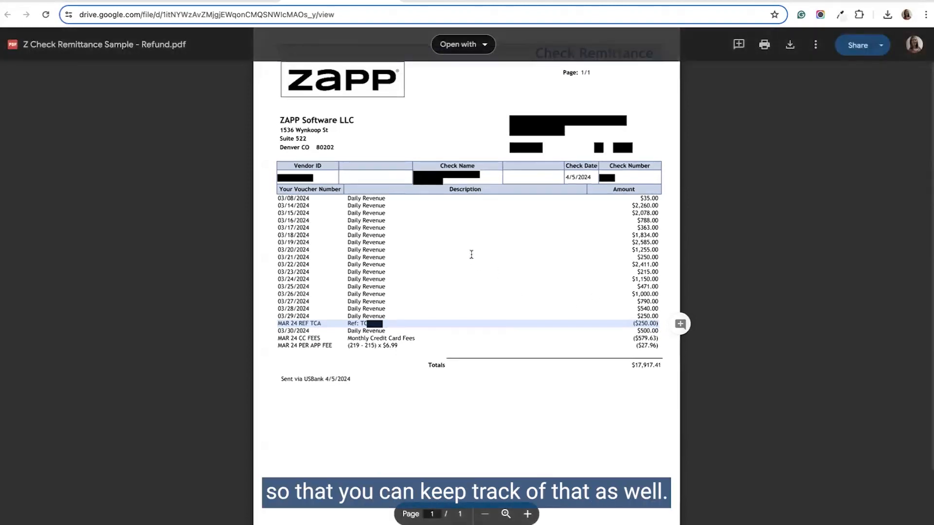
scroll(469, 261, "down", 2)
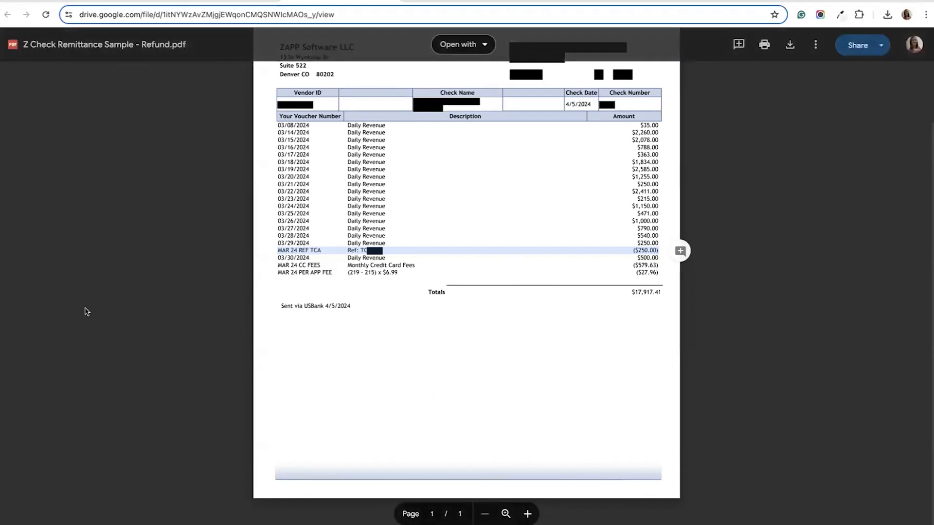
left_click(221, 0)
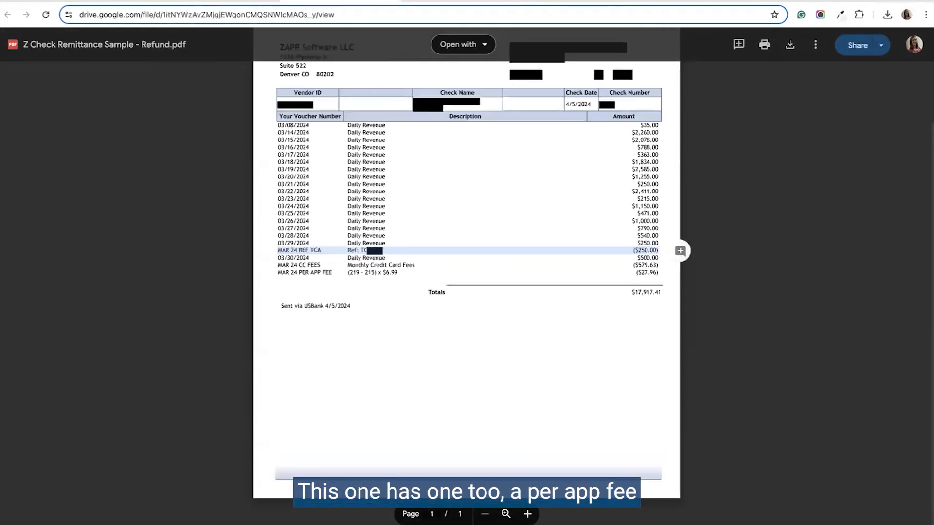
Examine how the refund sample's MAR 24 PER APP FEE is calculated, highlighting the application counts and the per-app rate.
left_click_drag(277, 273, 422, 275)
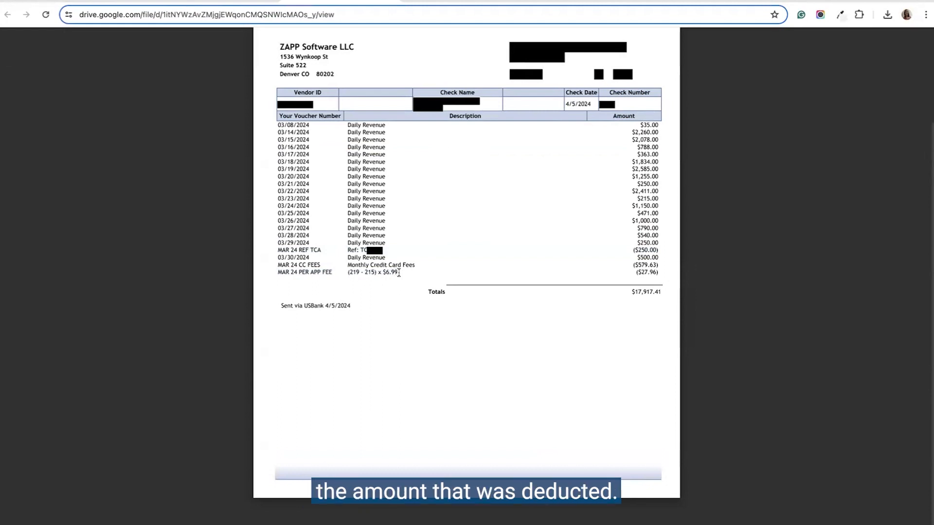
left_click_drag(348, 272, 376, 272)
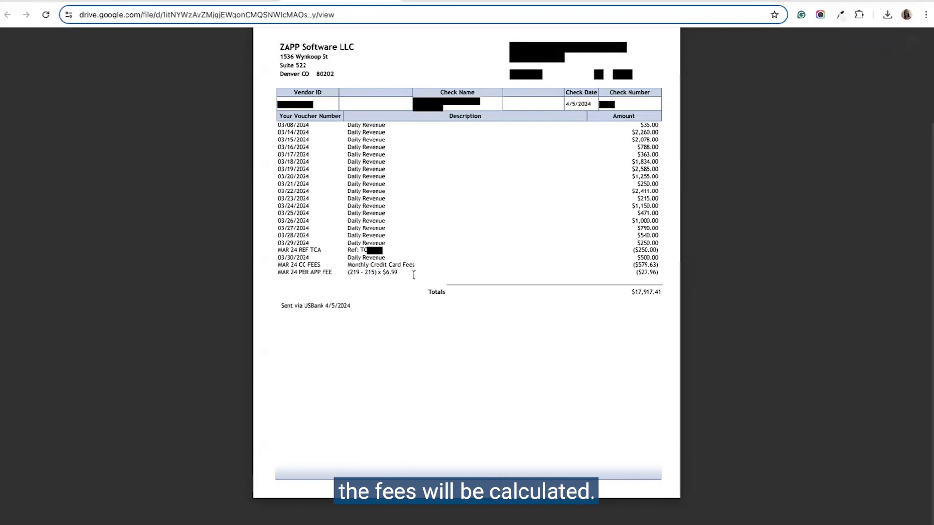
left_click_drag(380, 273, 399, 273)
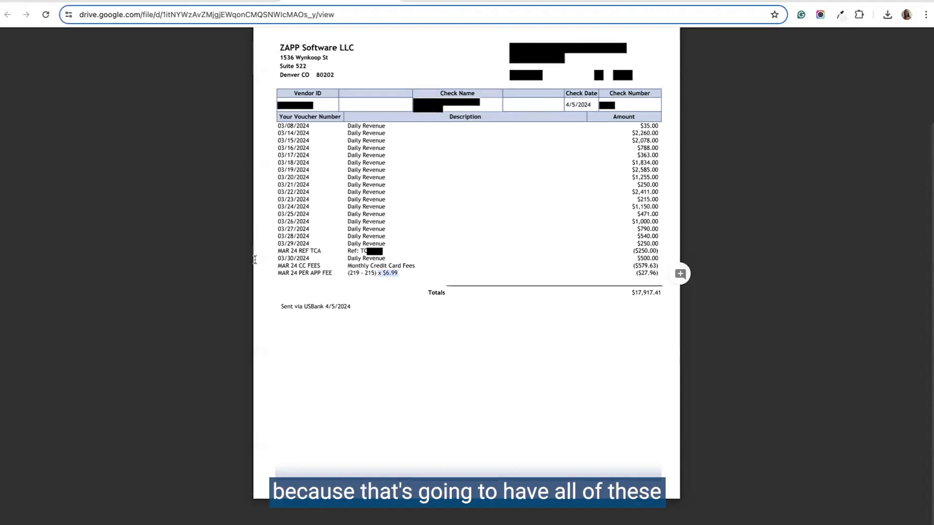
scroll(254, 258, "up", 3)
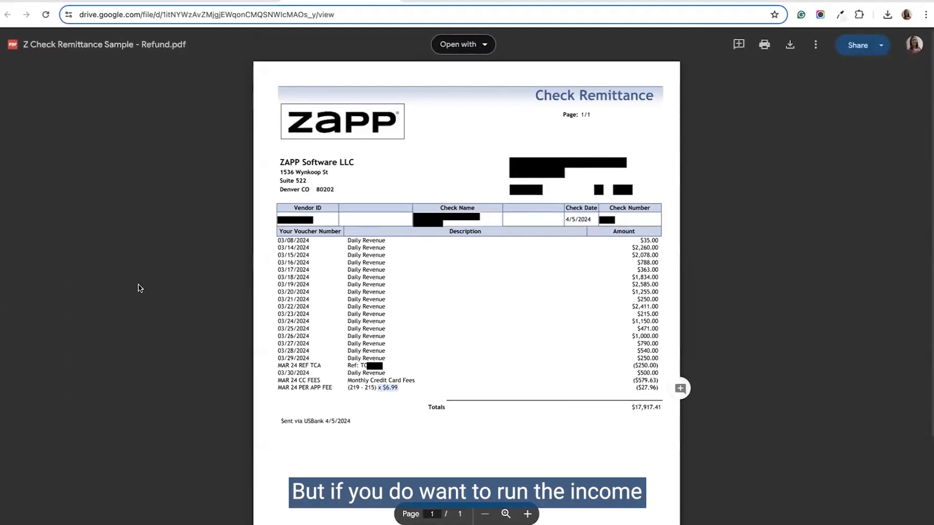
scroll(139, 288, "down", 1)
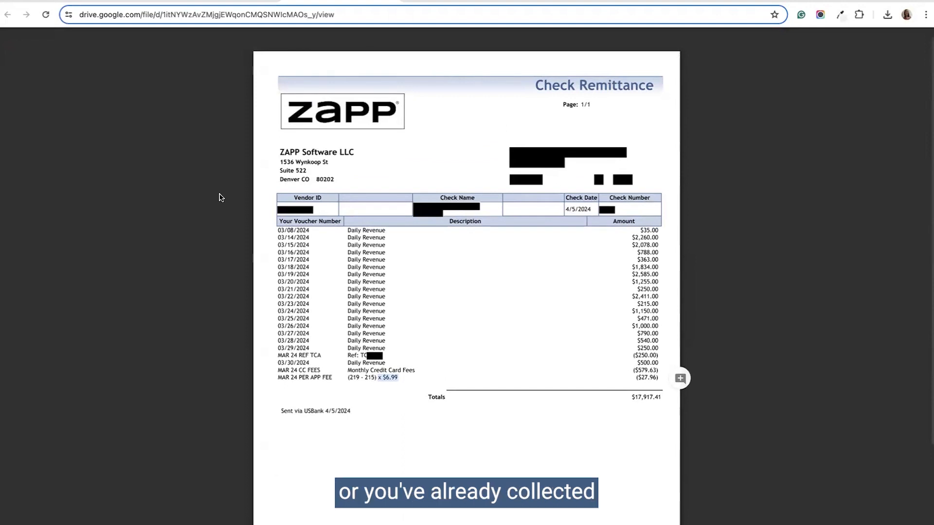
scroll(220, 198, "down", 1)
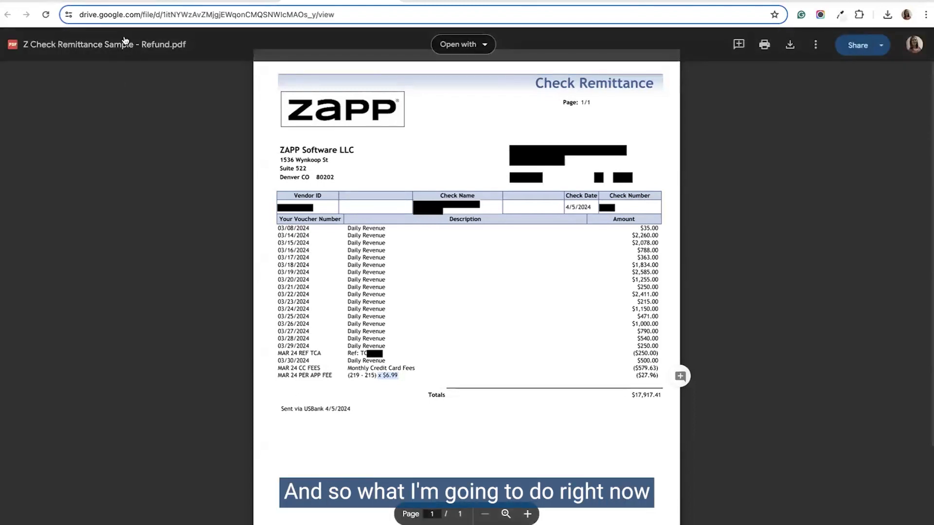
Return to the ZAPP Income Breakdown report and set its start date to 03/01/2024.
left_click(97, 1)
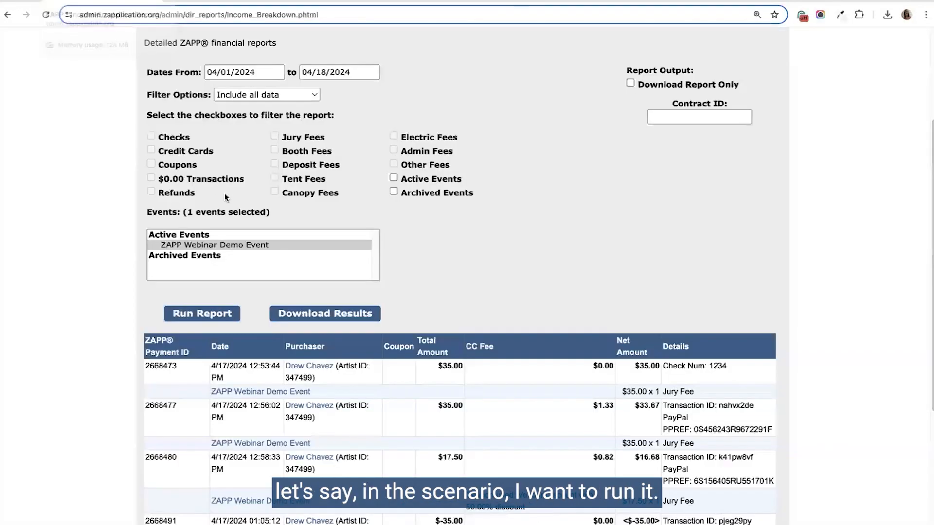
scroll(387, 174, "up", 1)
scroll(387, 175, "up", 1)
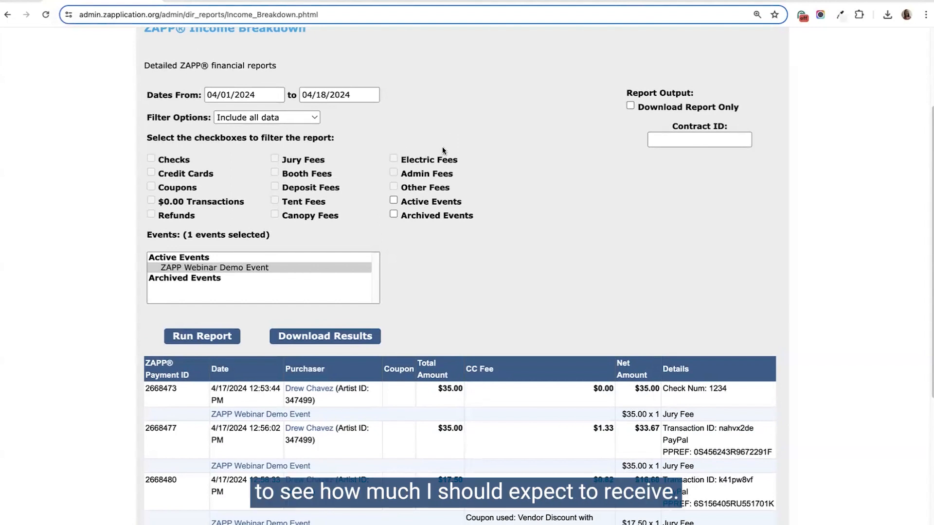
left_click(226, 94)
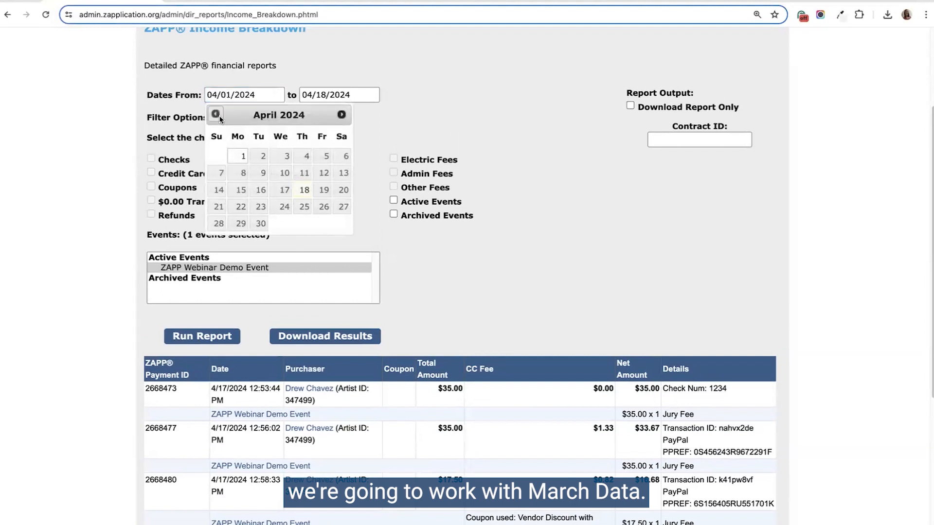
left_click(219, 115)
left_click(323, 158)
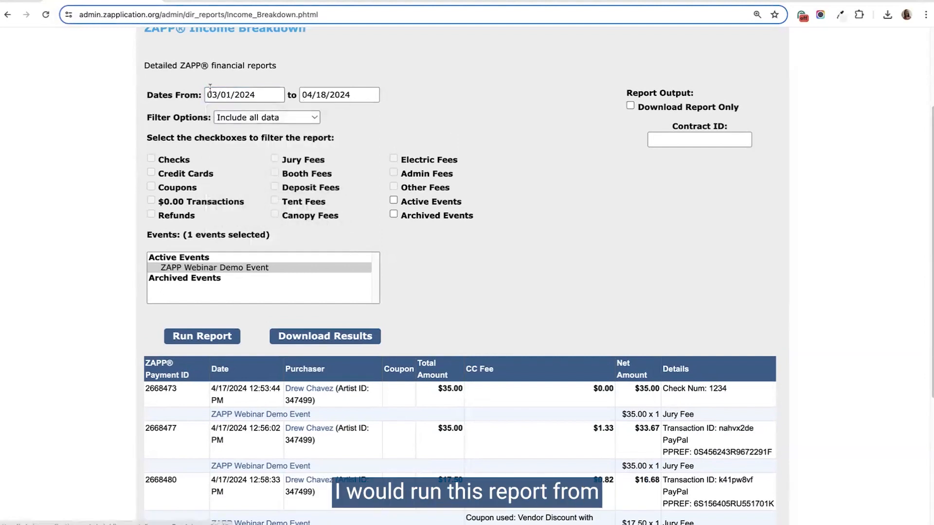
Set the Income Breakdown report's end date to 03/31/2024.
left_click(337, 99)
left_click(311, 115)
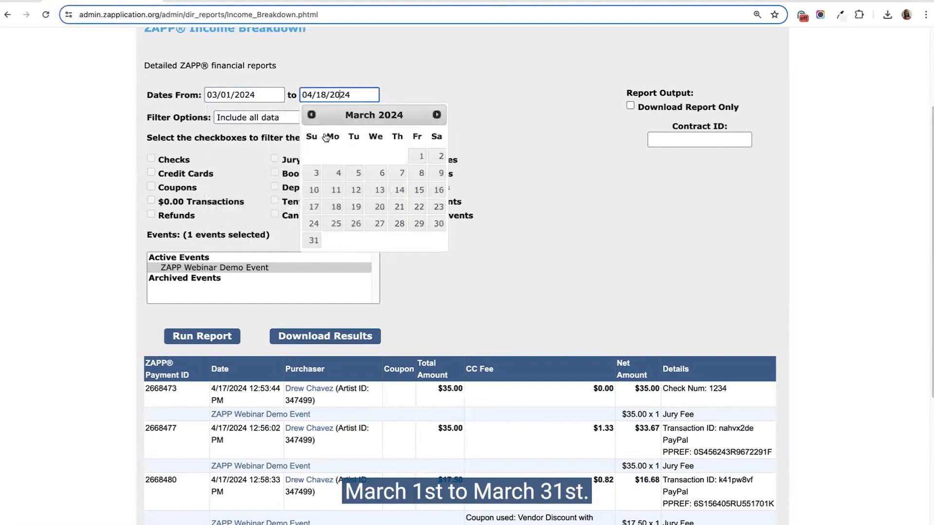
left_click(314, 241)
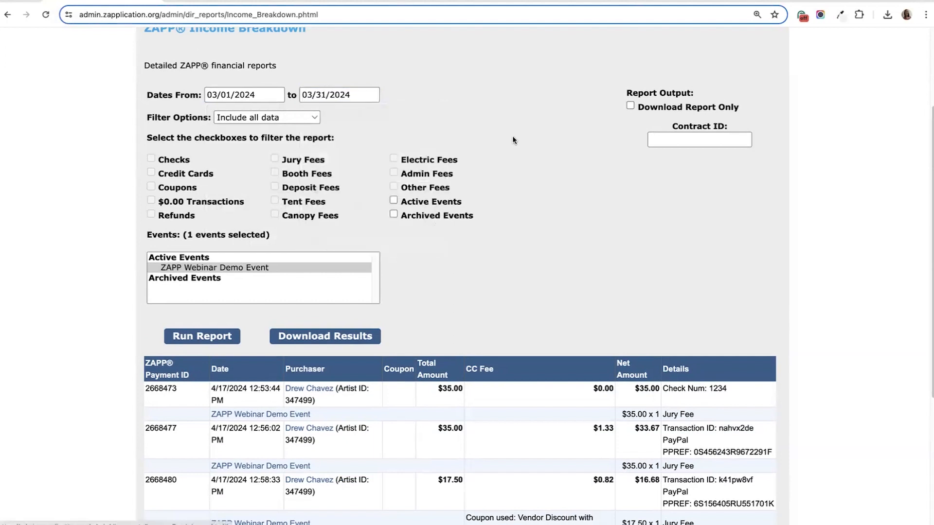
Set the report's filter option to exclude selected filters, choose Checks as the exclusion, and run the report.
left_click(218, 118)
left_click(210, 129)
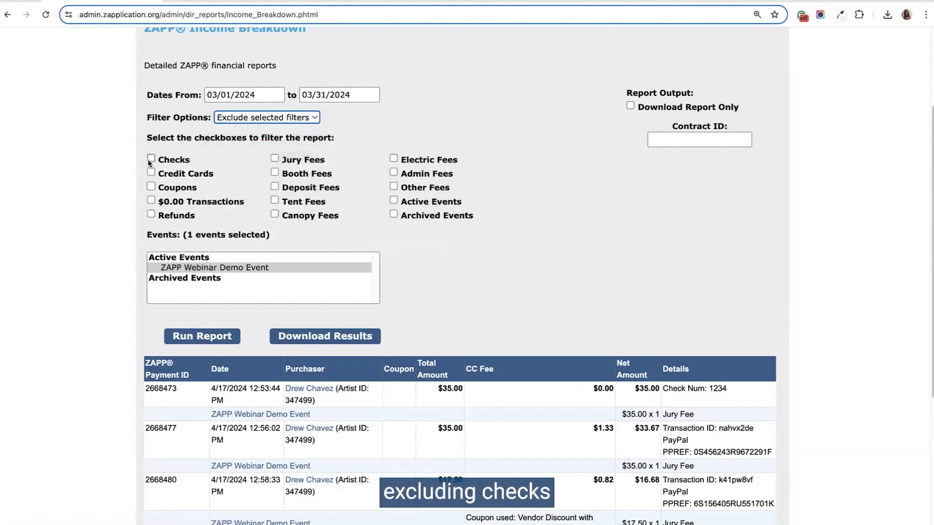
left_click(151, 159)
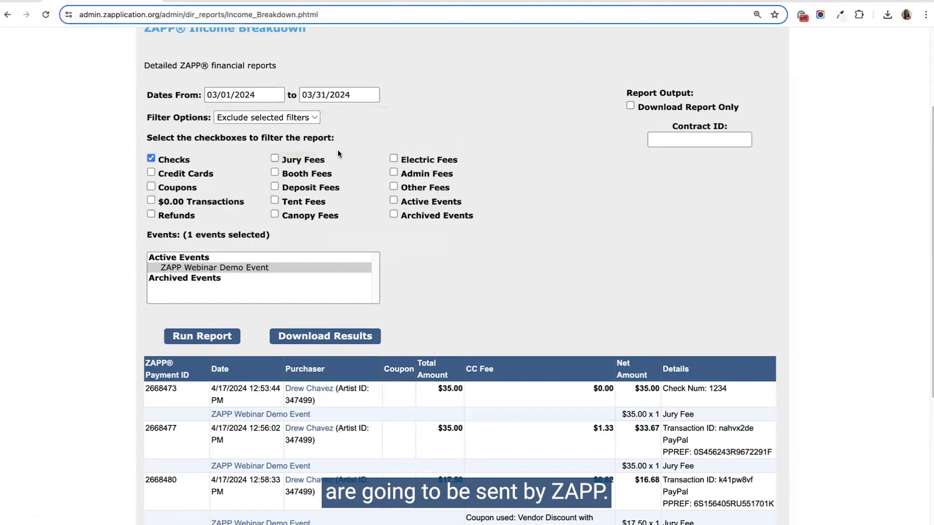
scroll(349, 156, "down", 1)
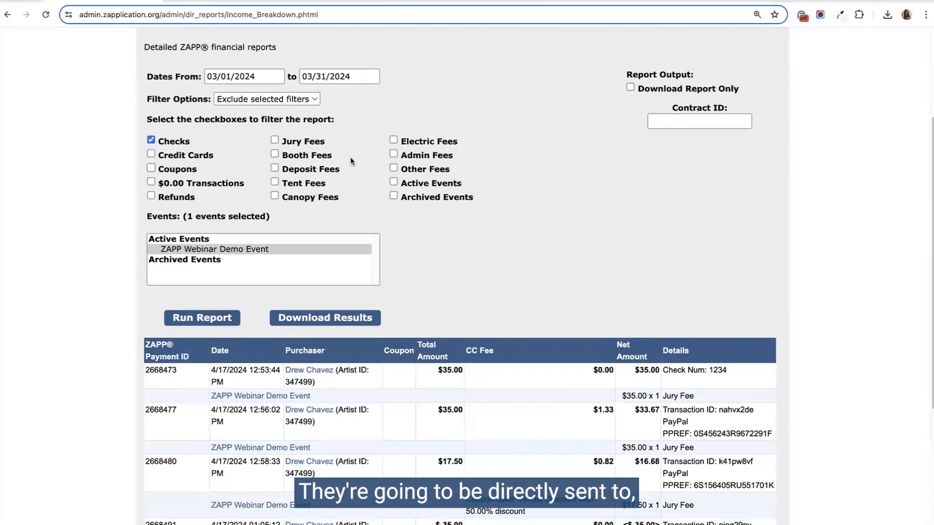
scroll(357, 160, "down", 2)
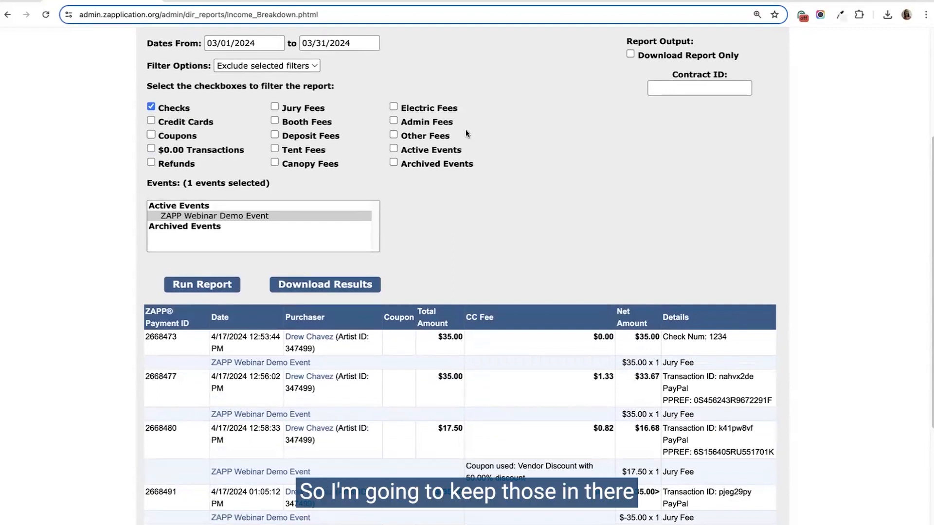
left_click(203, 286)
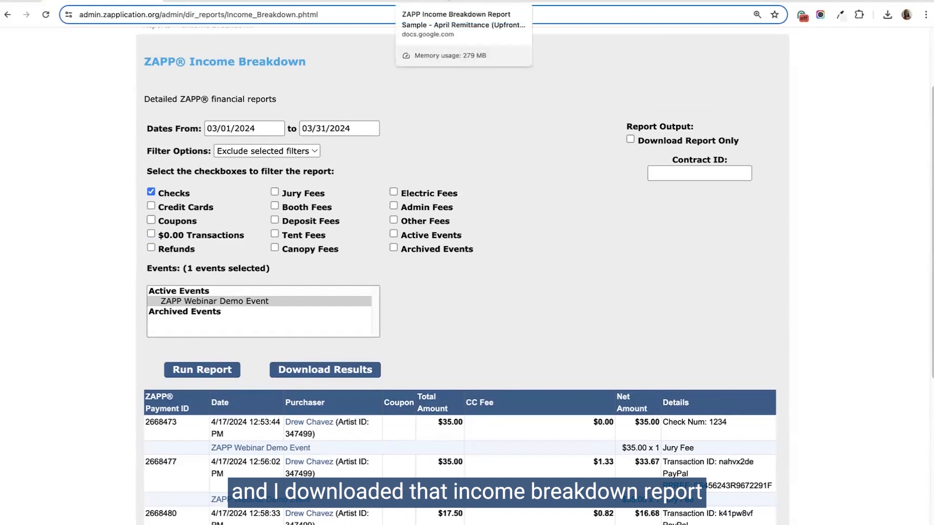
Switch to the ZAPP Income Breakdown Report Sample - April Remittance (Upfront) spreadsheet and review its March transactions down to the totals row.
left_click(671, 2)
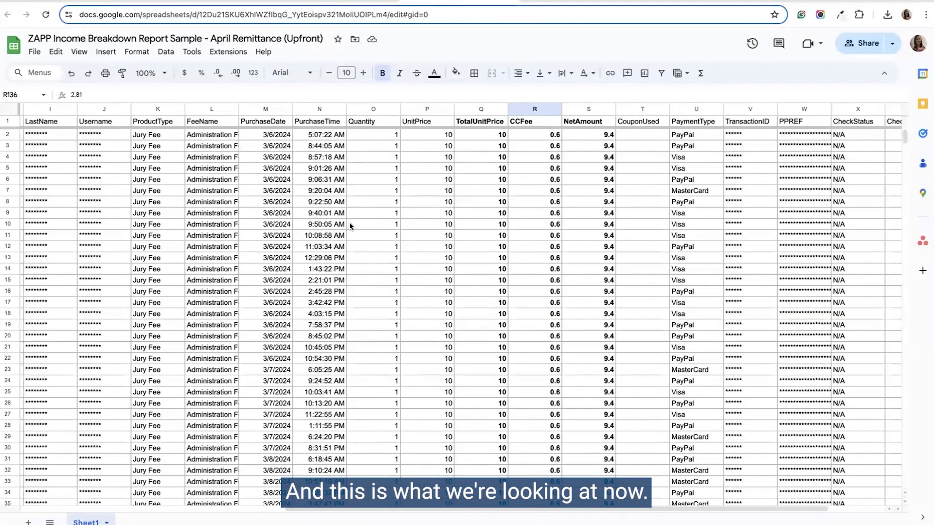
left_click_drag(306, 509, 84, 484)
scroll(260, 480, "right", 10)
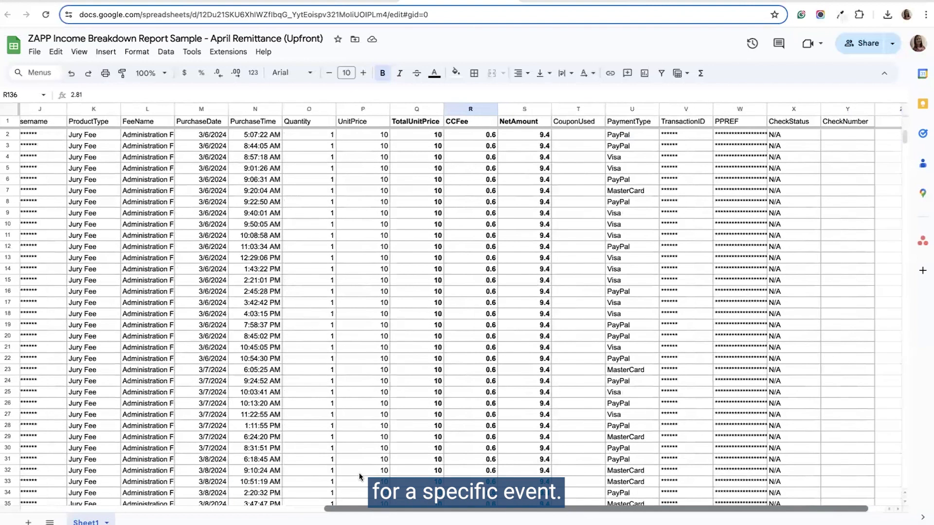
scroll(280, 265, "down", 15)
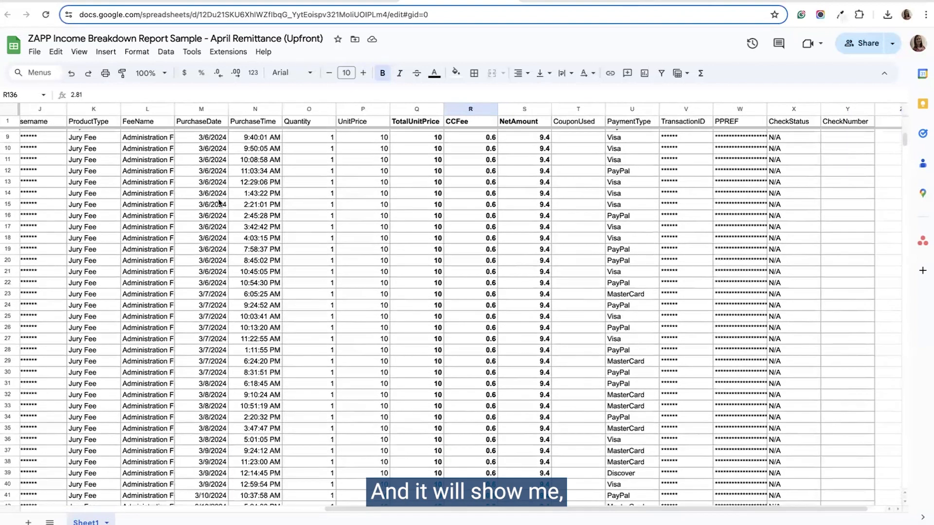
scroll(279, 265, "down", 20)
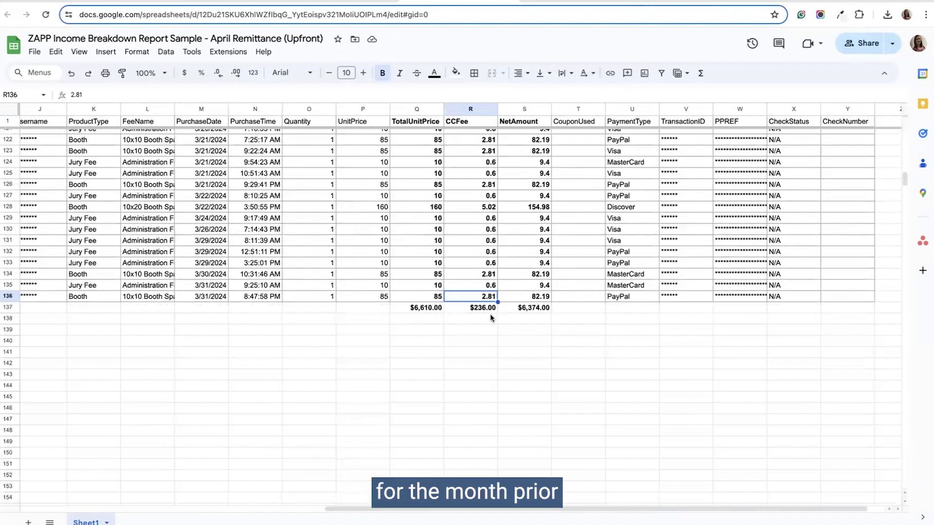
Examine the TotalUnitPrice, CCFee and NetAmount totals in row 137 of the sample spreadsheet.
left_click(530, 310)
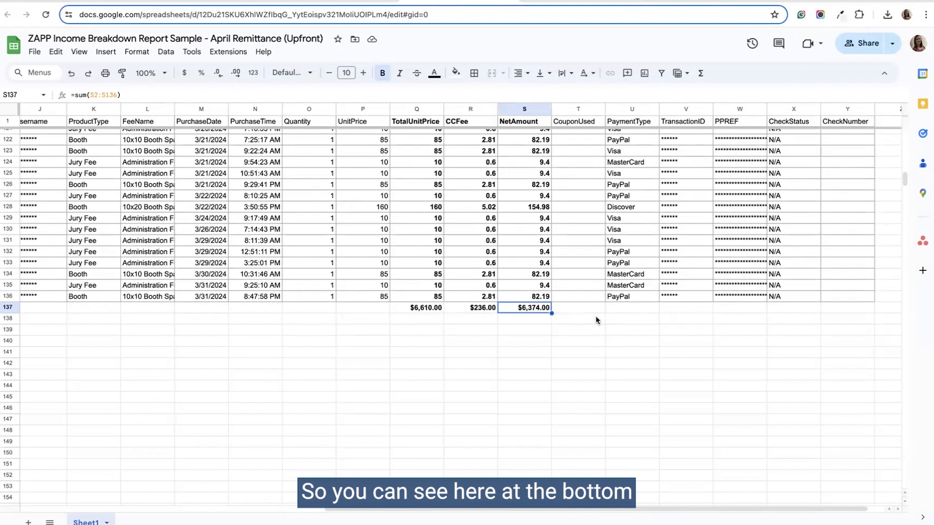
left_click(408, 312)
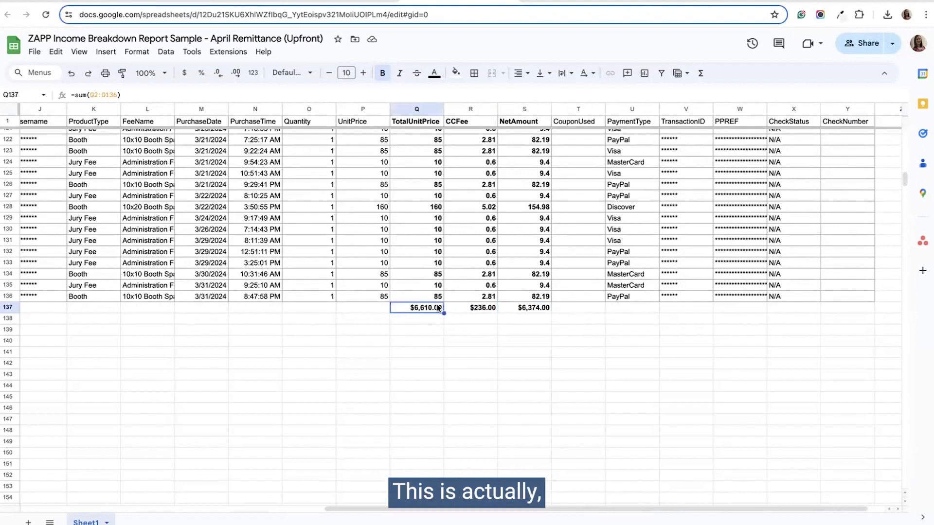
key("shift+Right")
key("shift+Right")
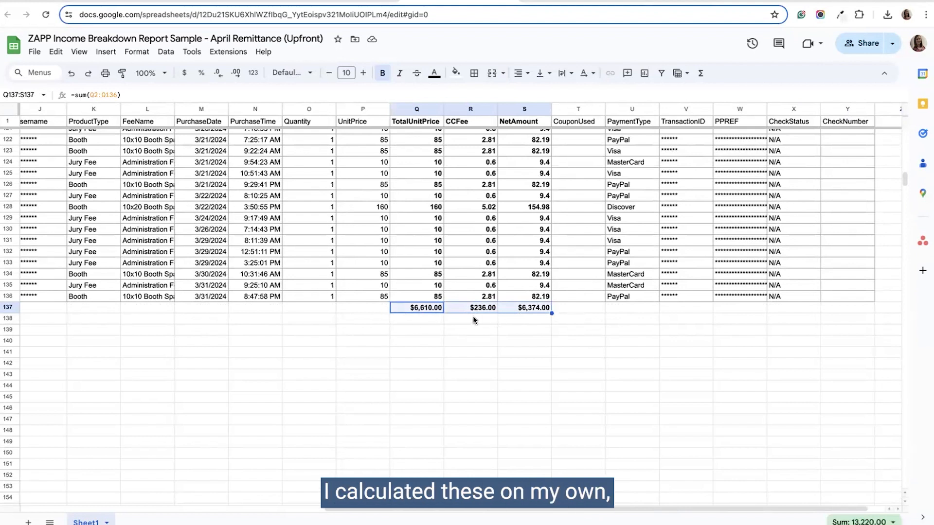
left_click(436, 311)
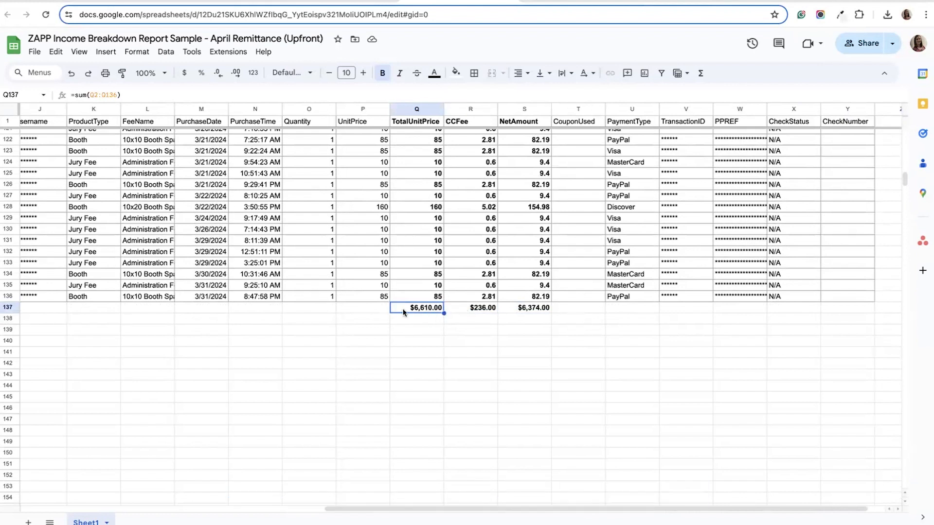
left_click(477, 309)
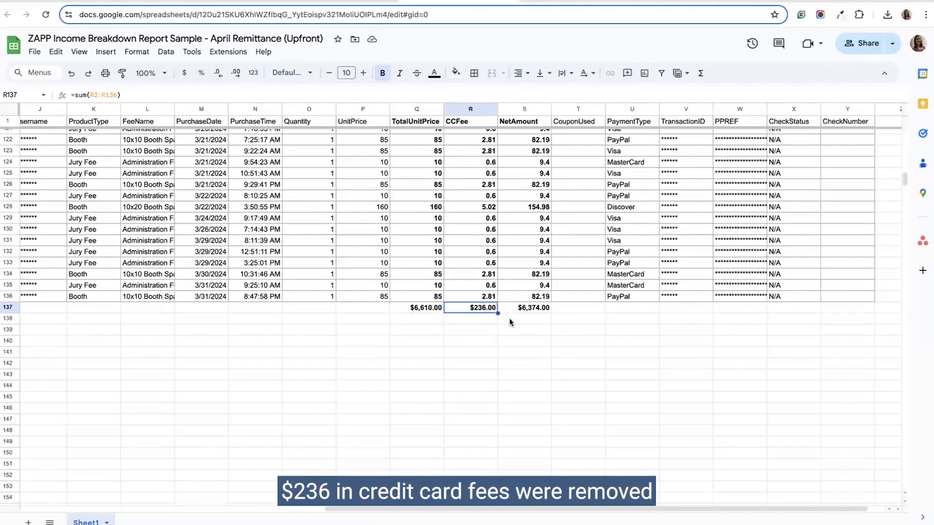
left_click(520, 310)
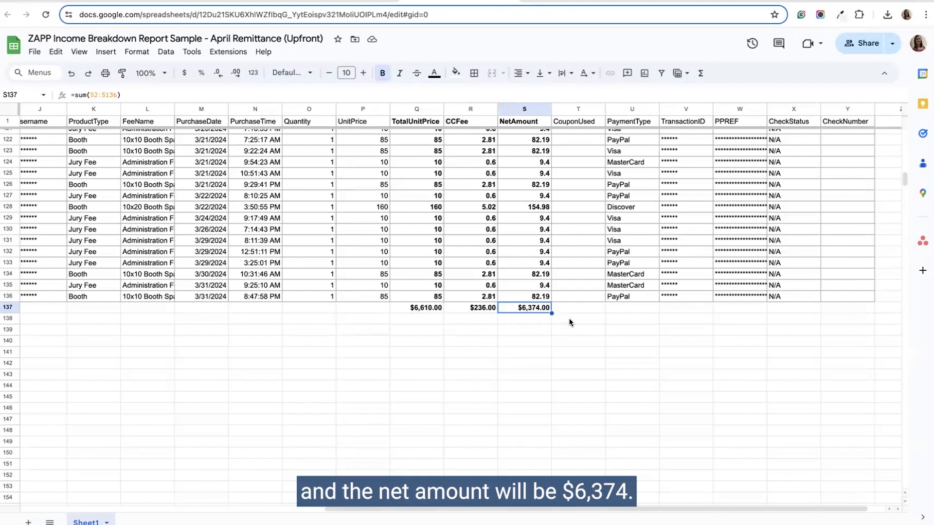
scroll(580, 324, "up", 1)
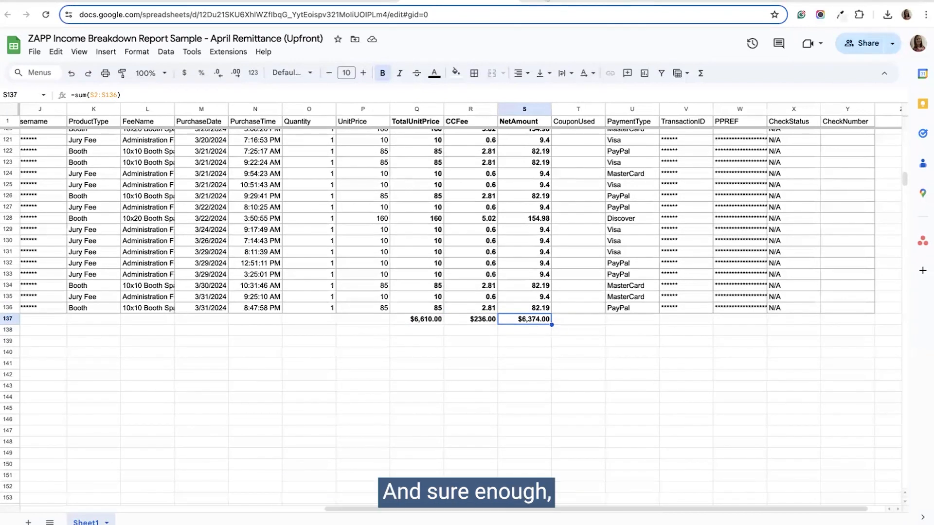
Switch to the Z Check Remittance Sample - Upfront Licensing Fee PDF and compare its total with the spreadsheet's net amount.
left_click(549, 1)
scroll(761, 315, "down", 1)
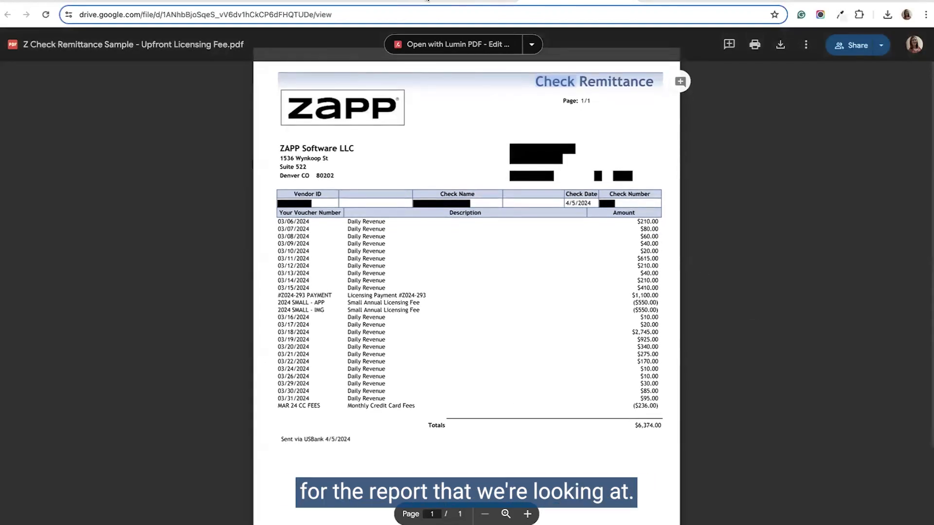
scroll(544, 371, "down", 1)
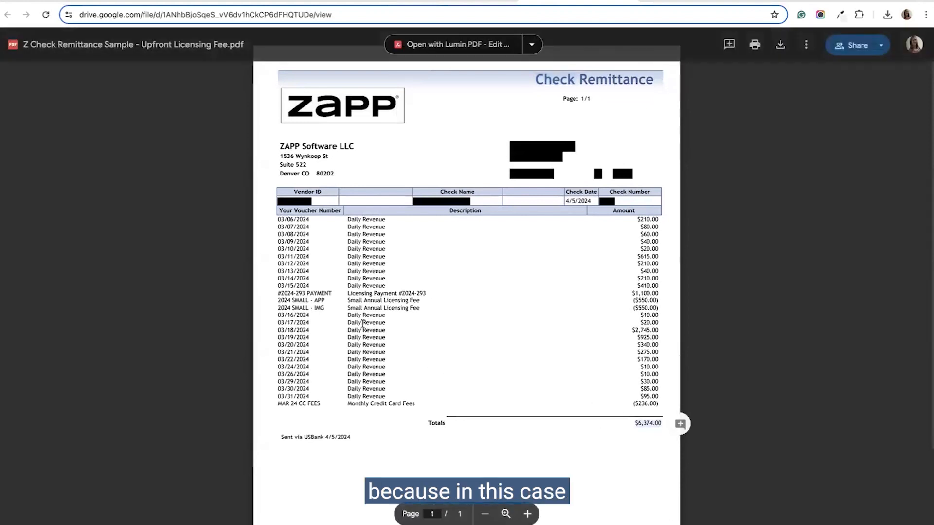
Examine the upfront licensing payment line and the two Small Annual Licensing Fee lines in the statement, highlighting each.
left_click_drag(277, 294, 436, 294)
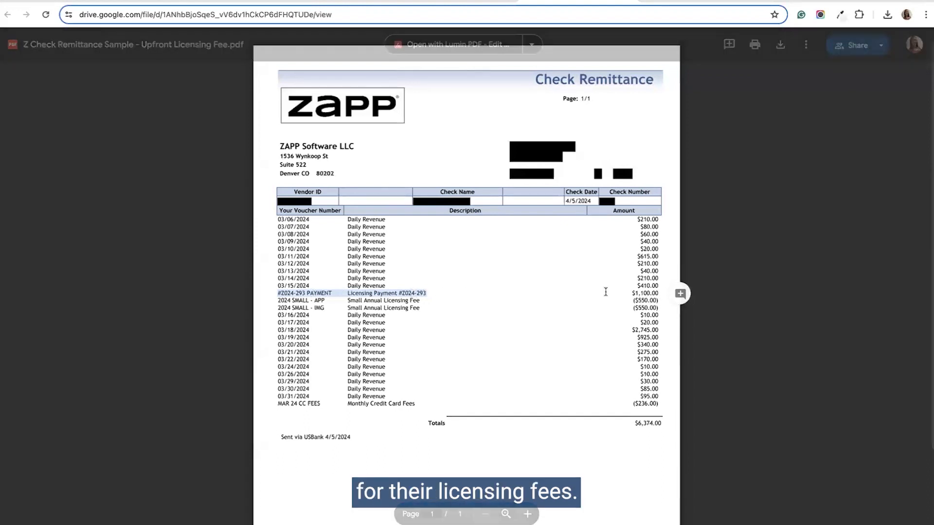
left_click_drag(275, 298, 658, 310)
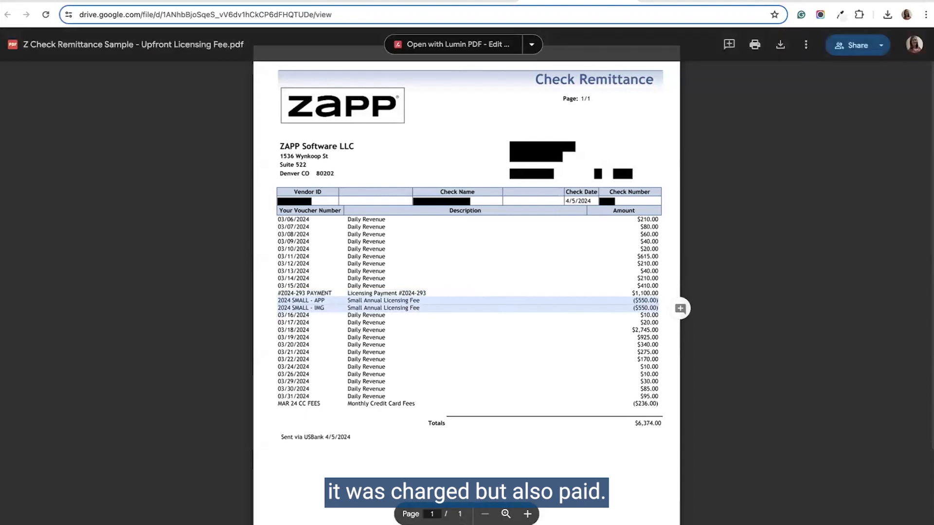
scroll(188, 371, "down", 1)
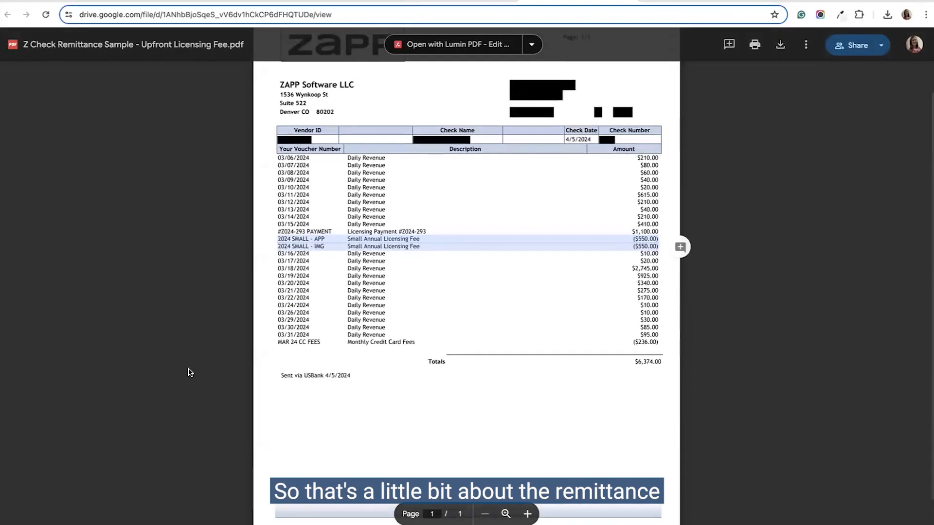
scroll(188, 371, "up", 2)
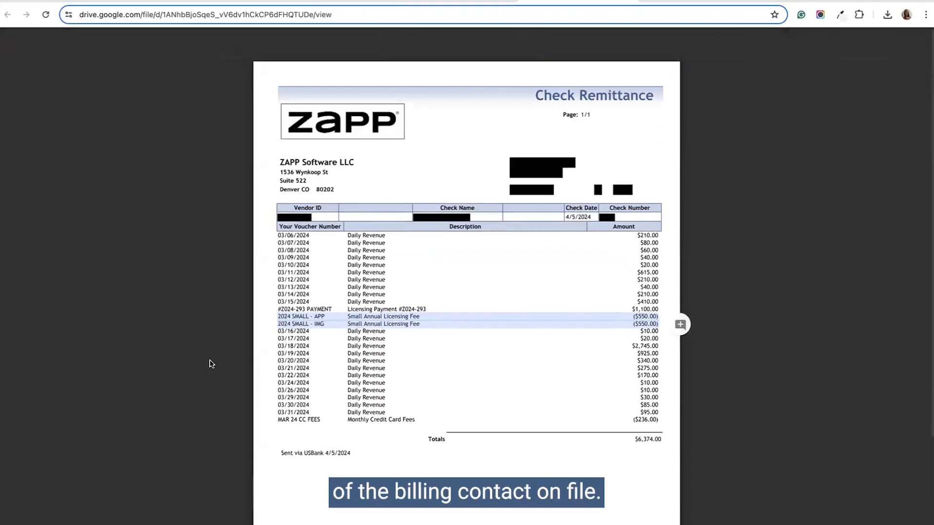
Switch to the ZAPP Organization Details page and review the Billing Contact Information.
scroll(211, 364, "down", 1)
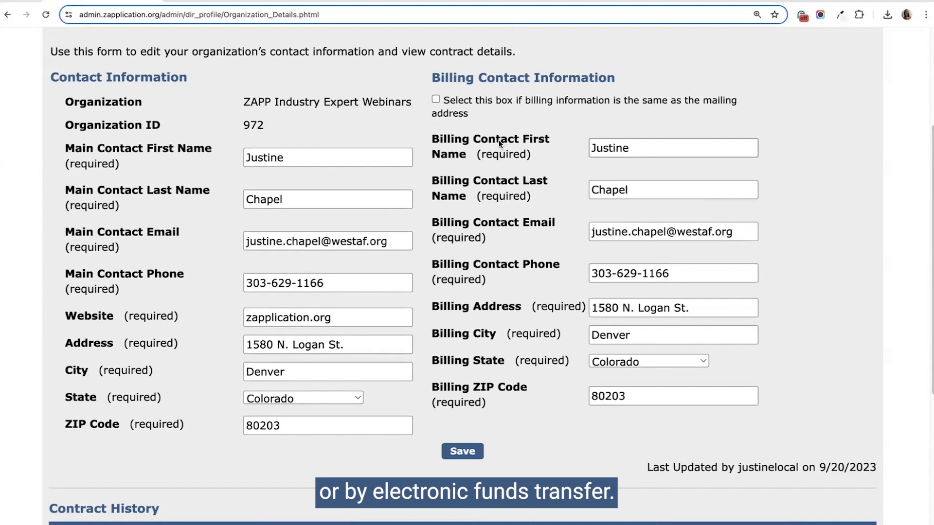
scroll(499, 141, "up", 3)
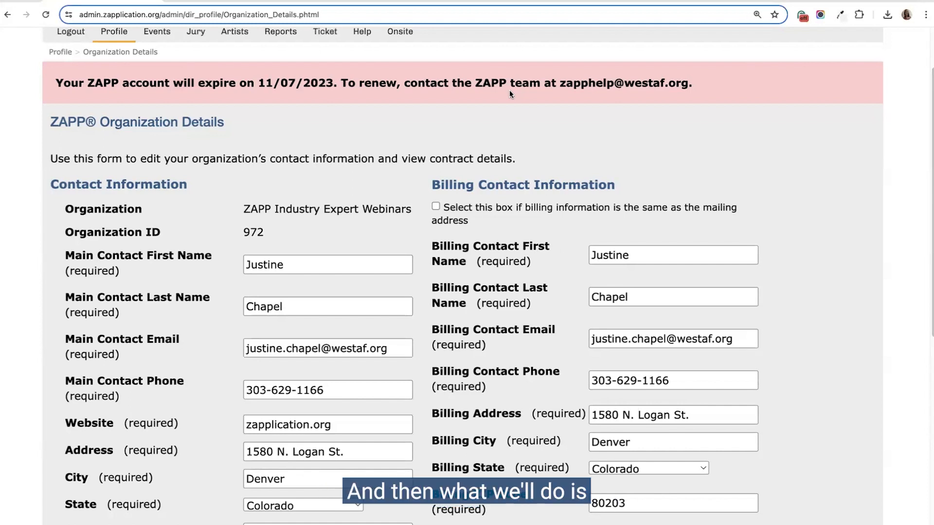
Switch to the direct deposit (EFT) authorization form and review its contact, financial institution and authorization sections.
left_click(654, 2)
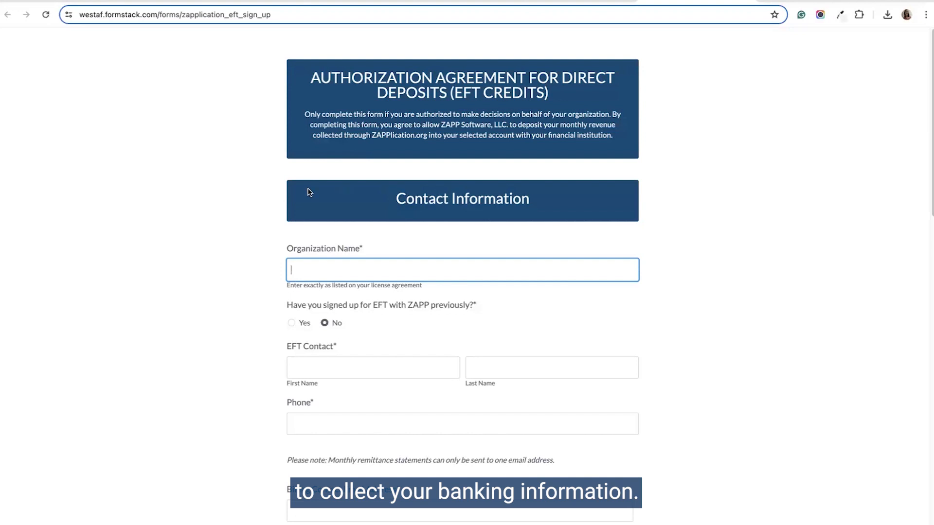
scroll(340, 191, "down", 5)
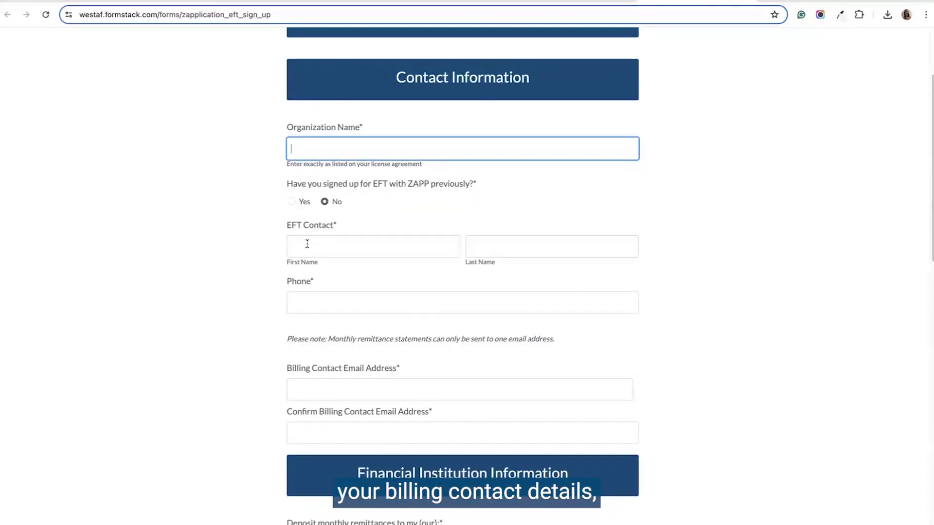
scroll(292, 244, "down", 4)
scroll(265, 242, "down", 5)
scroll(265, 240, "down", 6)
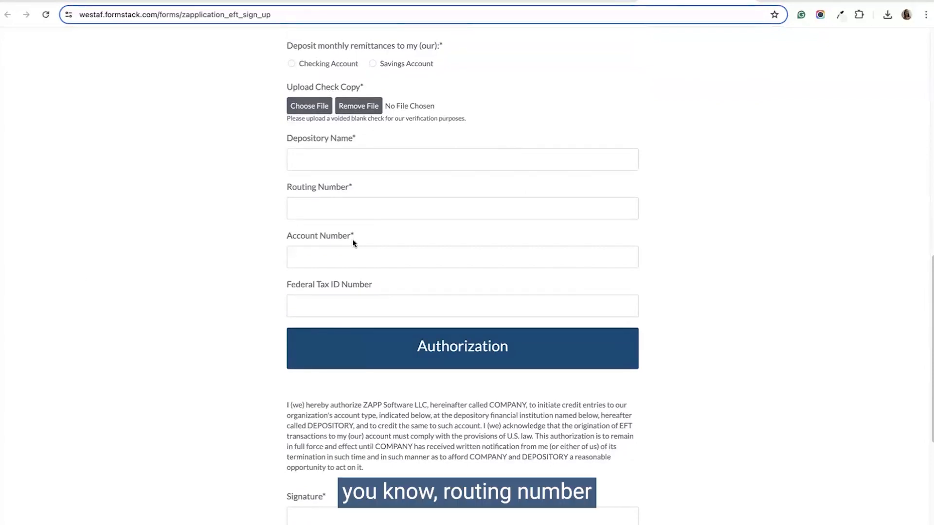
scroll(267, 241, "up", 3)
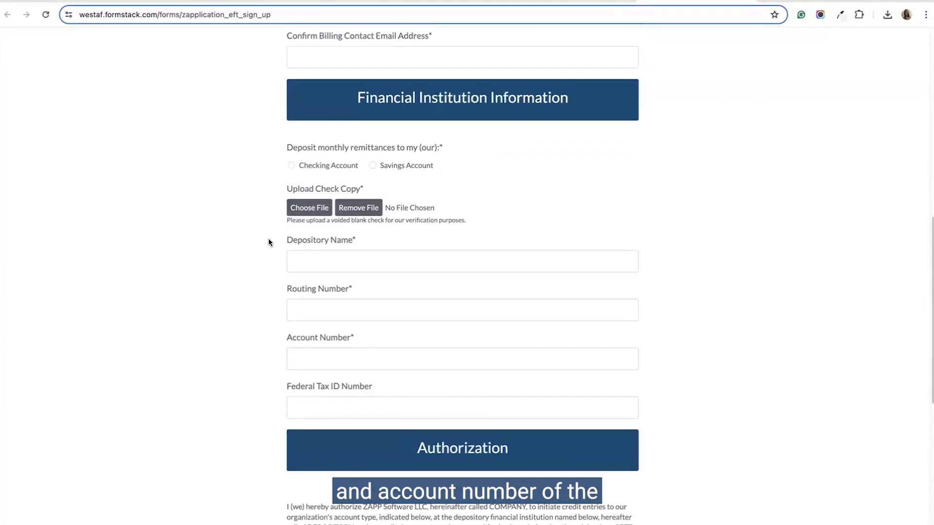
scroll(269, 242, "down", 1)
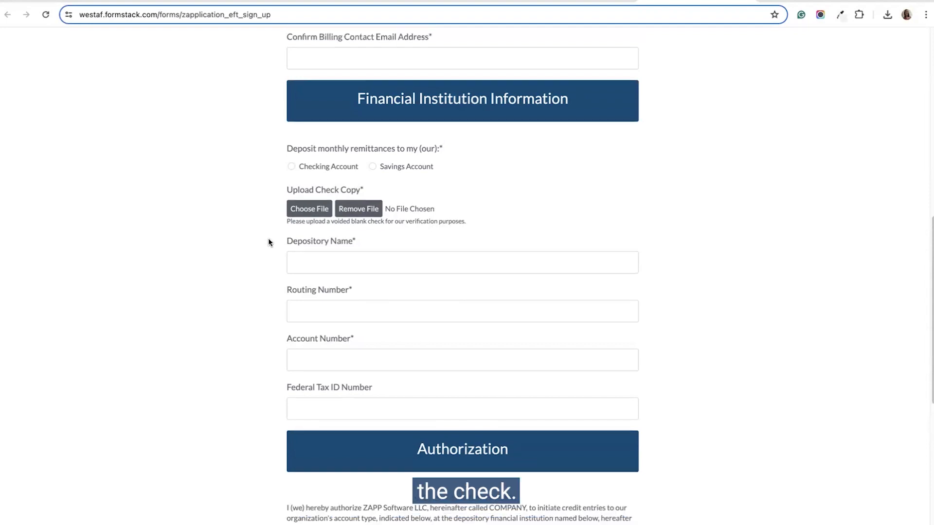
scroll(269, 243, "up", 10)
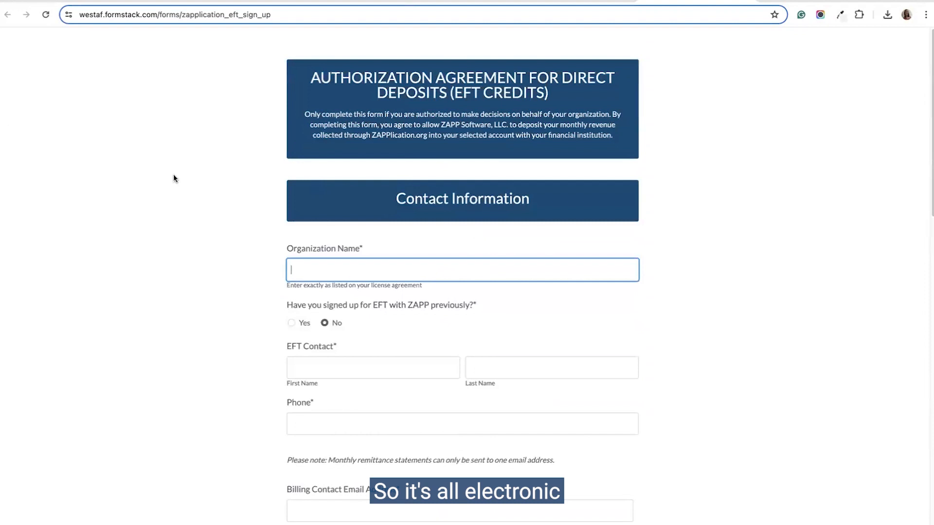
scroll(206, 157, "down", 1)
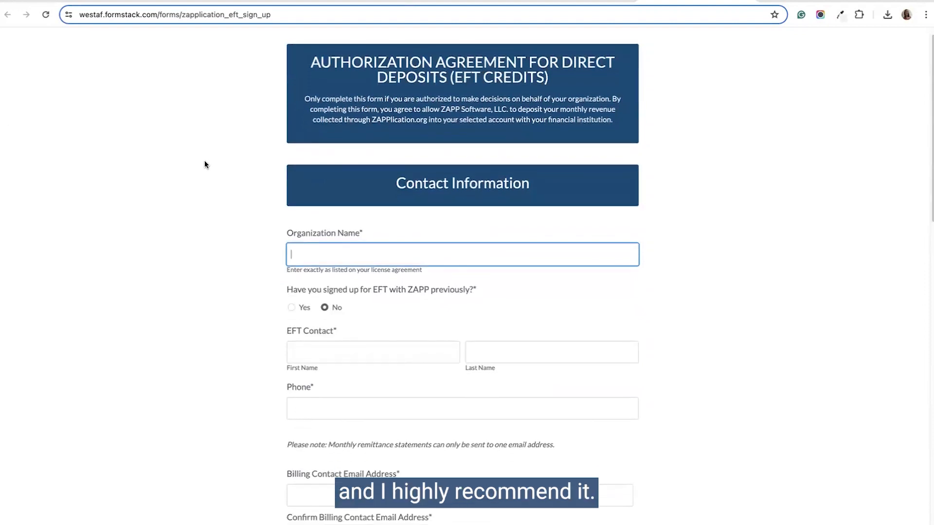
Switch to the ZAPP administrator site, open the Organization Details page and review its main and billing contact information.
left_click(177, 15)
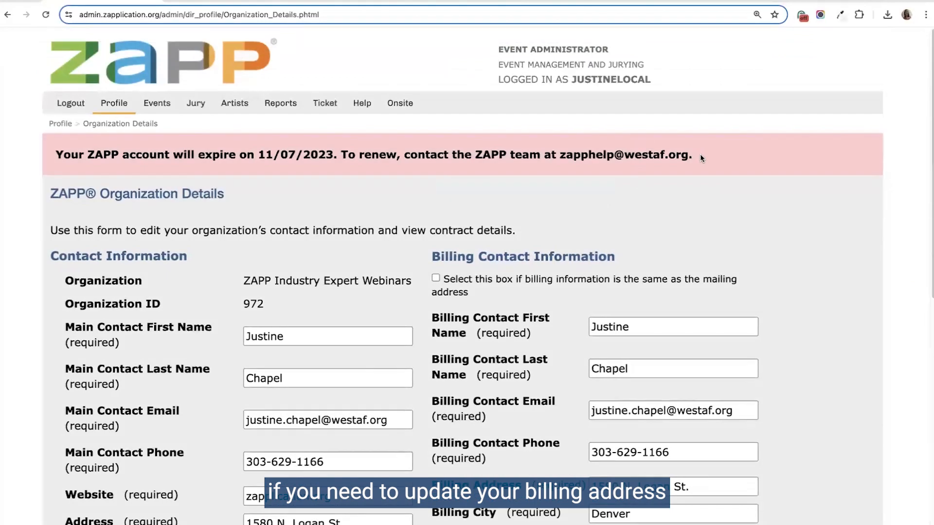
mouse_move(114, 103)
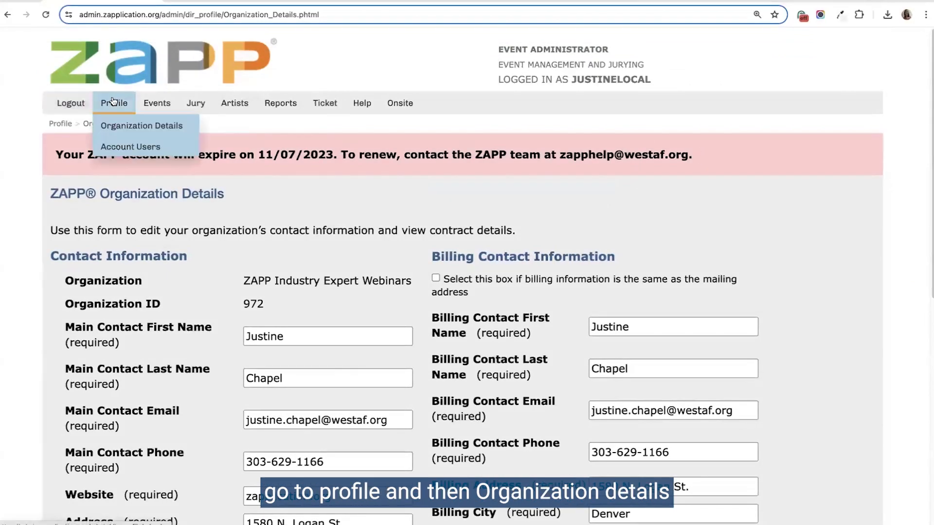
left_click(141, 125)
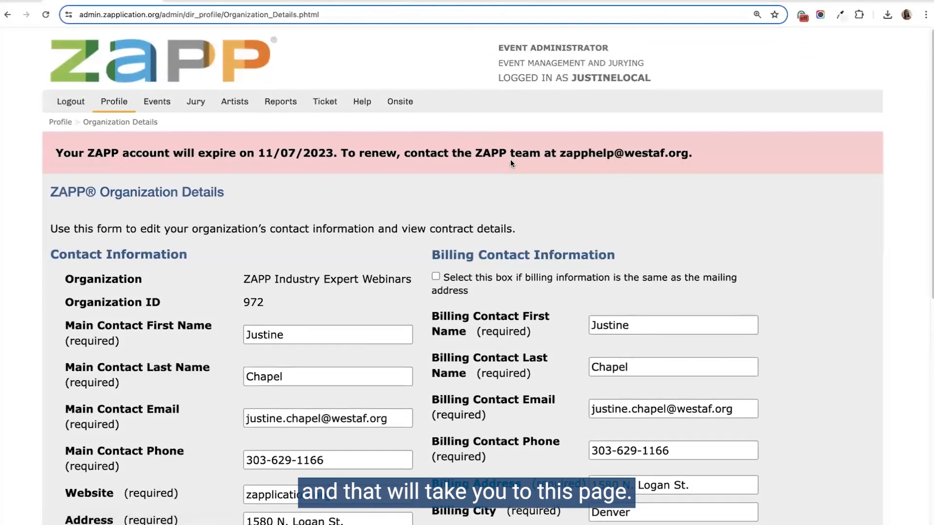
scroll(510, 159, "down", 1)
scroll(512, 164, "down", 2)
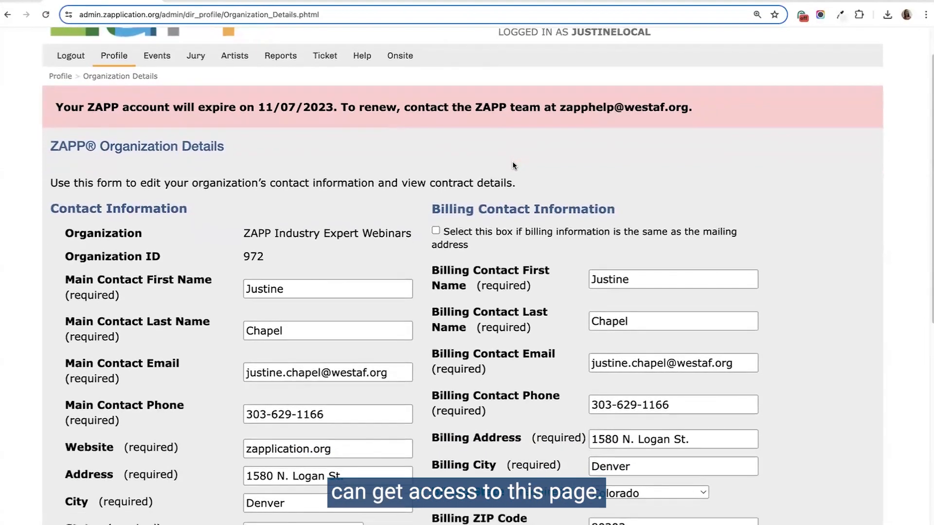
scroll(513, 162, "down", 1)
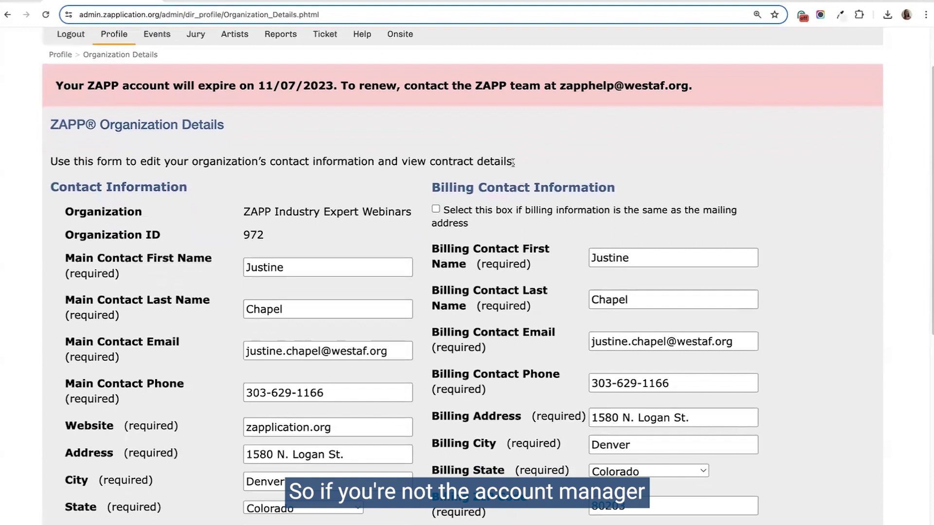
scroll(513, 163, "down", 1)
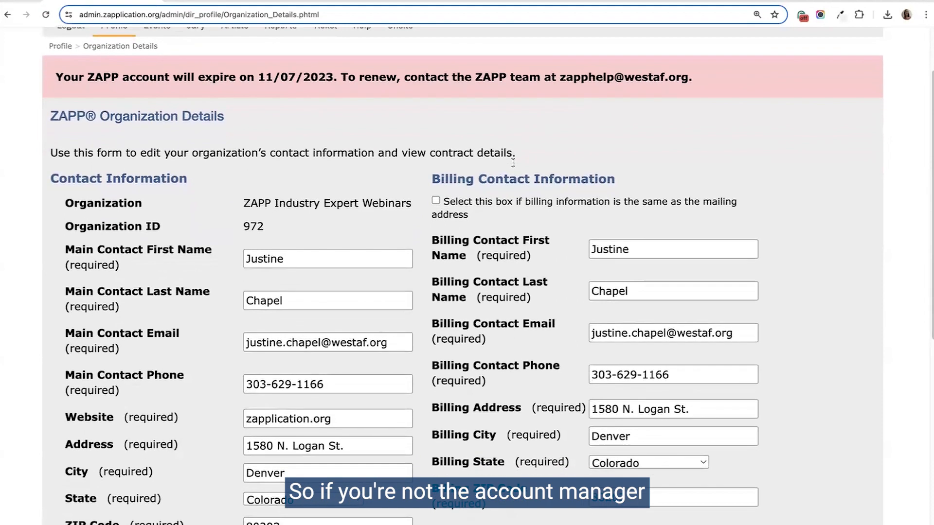
scroll(513, 162, "down", 3)
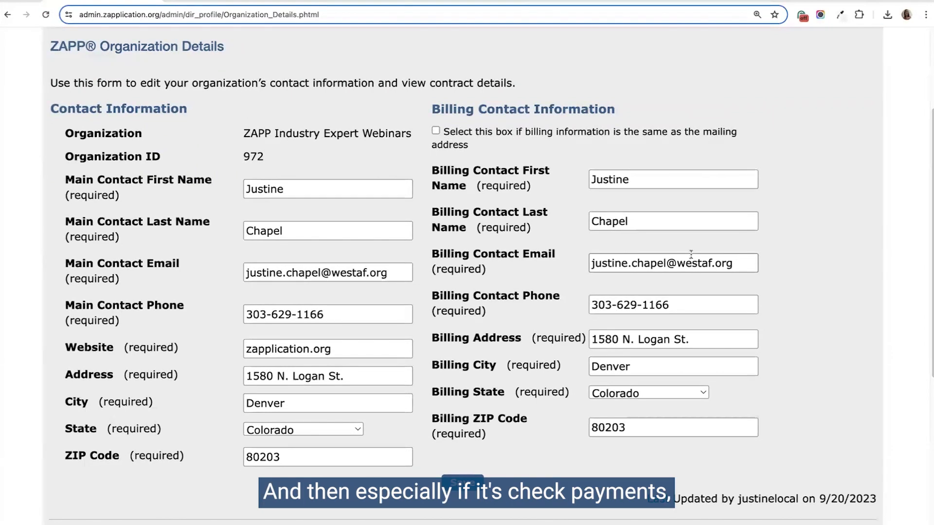
scroll(574, 315, "down", 1)
scroll(574, 314, "down", 1)
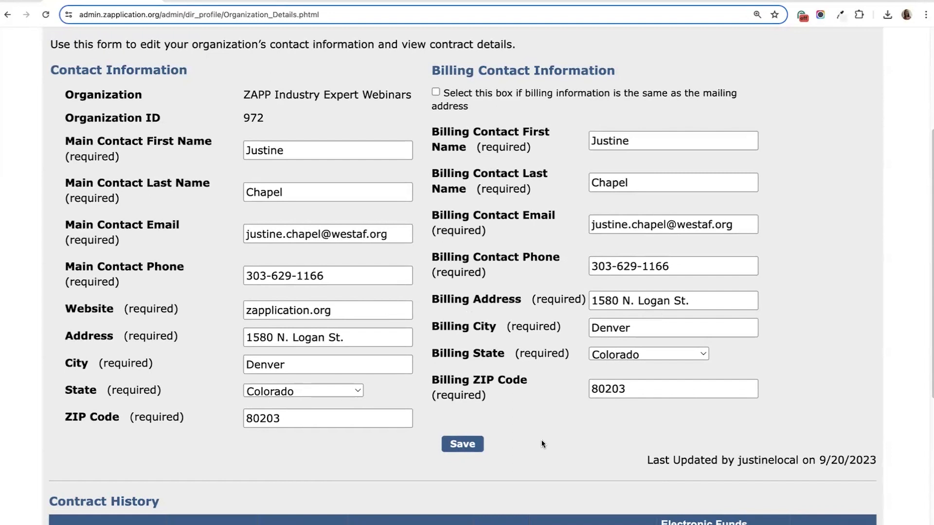
Check the Electronic Funds Transfer enrollment status and EFT date of the newest contract in the Contract History.
scroll(543, 444, "down", 5)
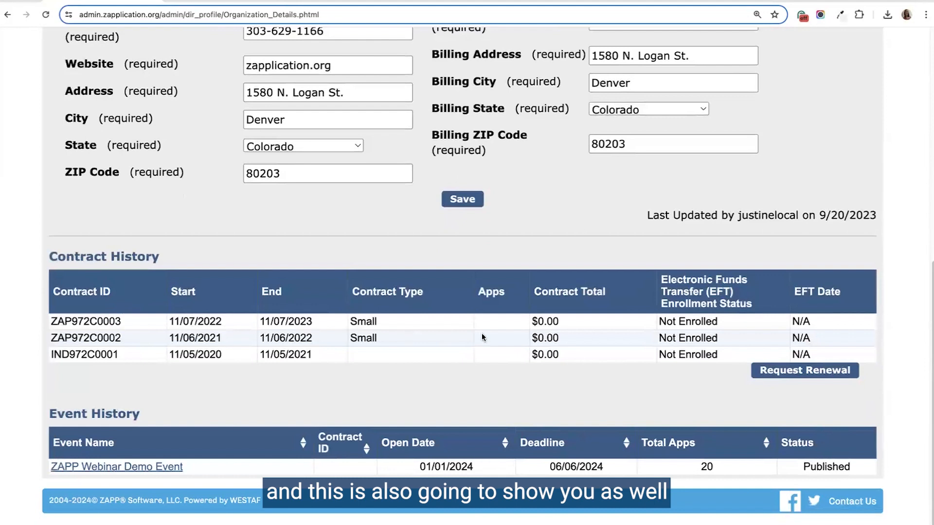
left_click_drag(658, 322, 711, 323)
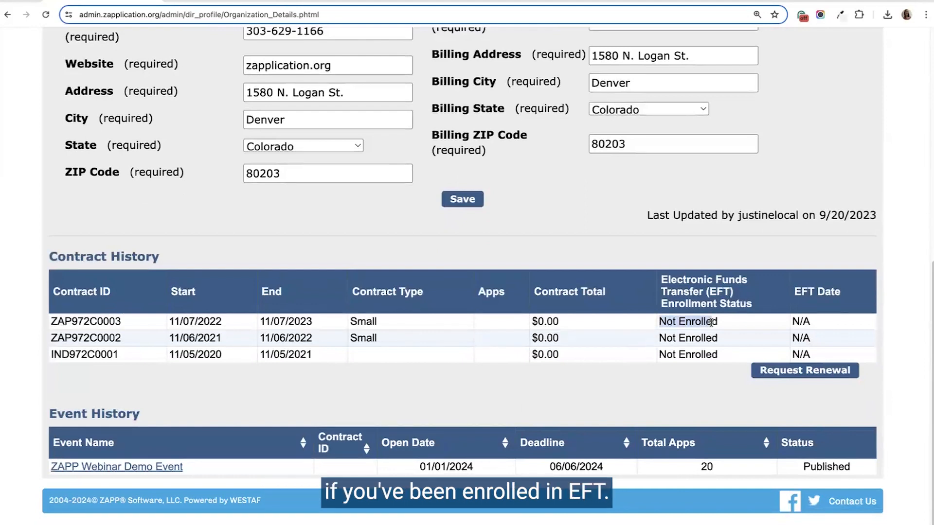
left_click(748, 323)
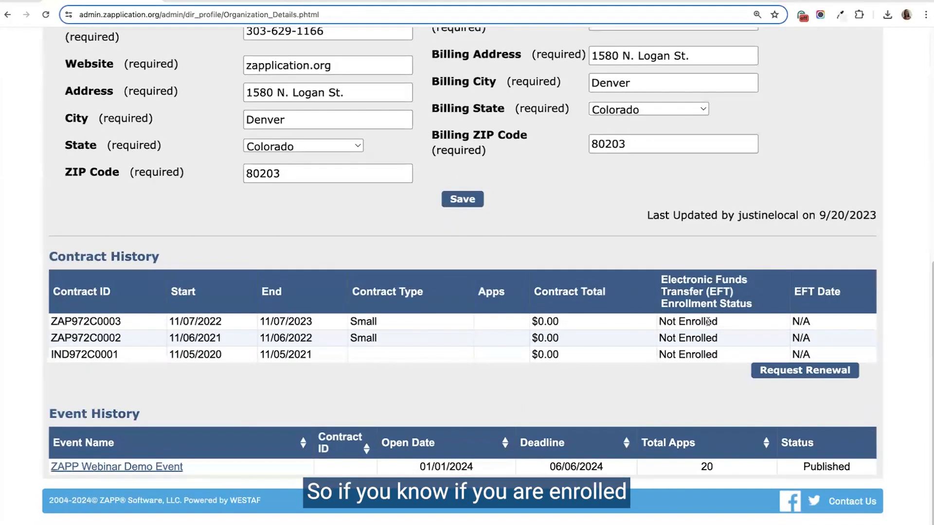
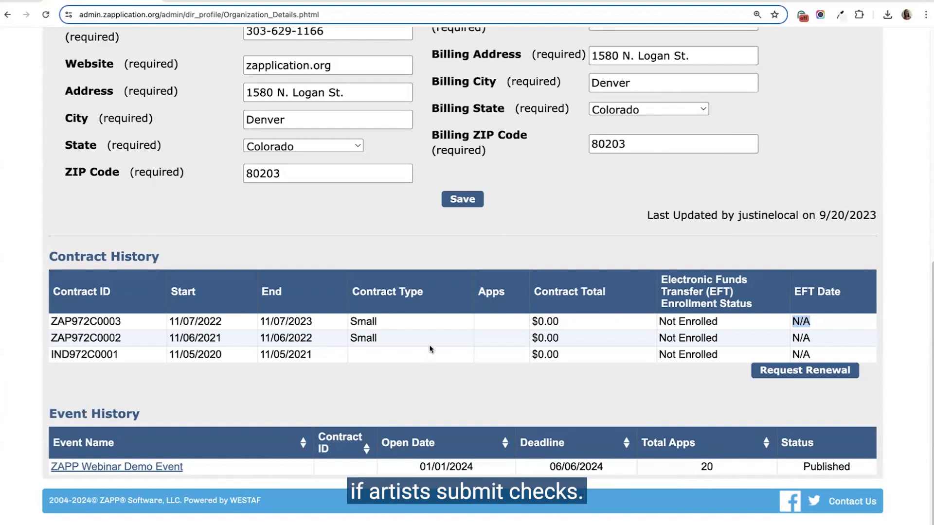
scroll(429, 344, "up", 10)
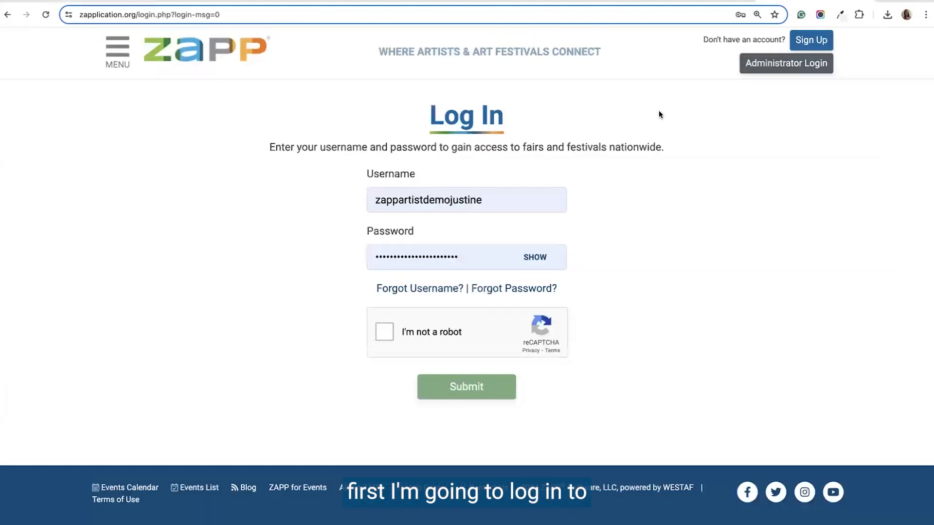
Complete the reCAPTCHA check and log in to the ZAPP artist demo account with the prefilled credentials.
left_click(384, 332)
left_click(487, 392)
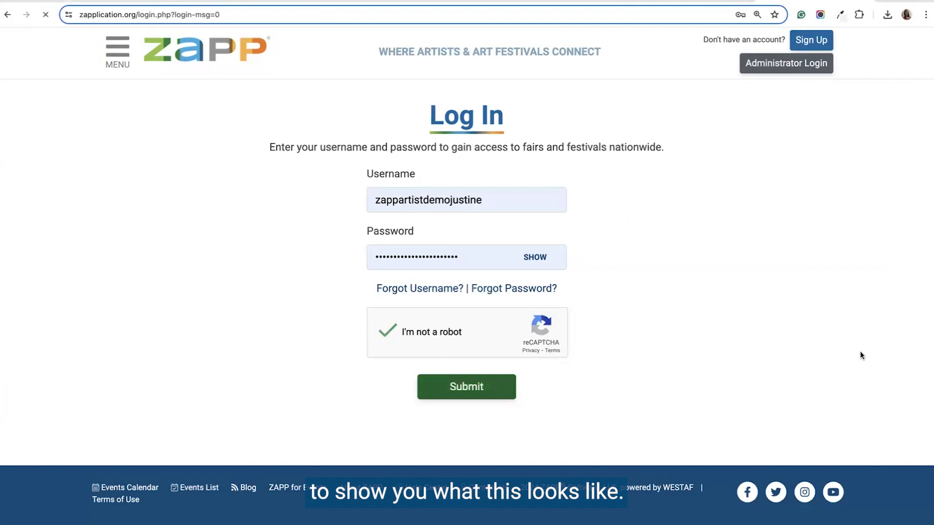
left_click(384, 375)
key("Return")
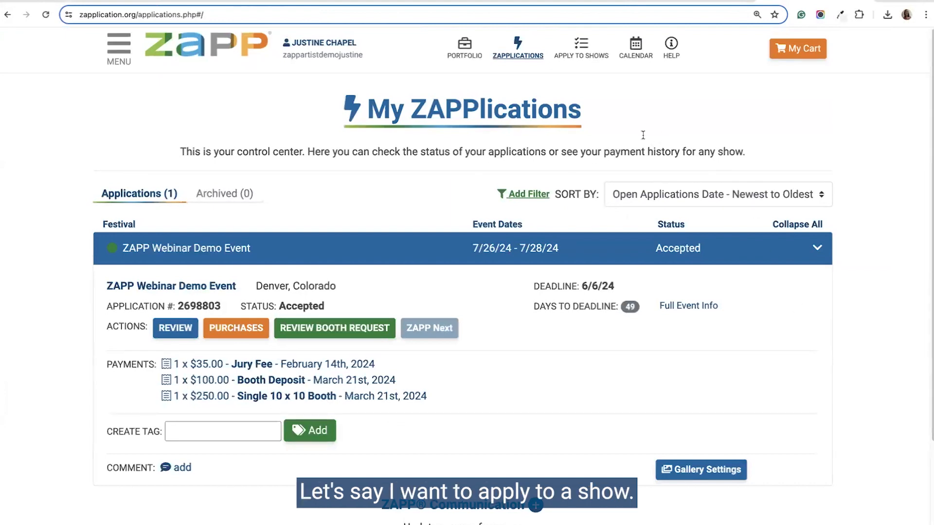
Open the purchases for the ZAPP Webinar Demo Event and add the Canopy product to the cart.
scroll(433, 311, "down", 1)
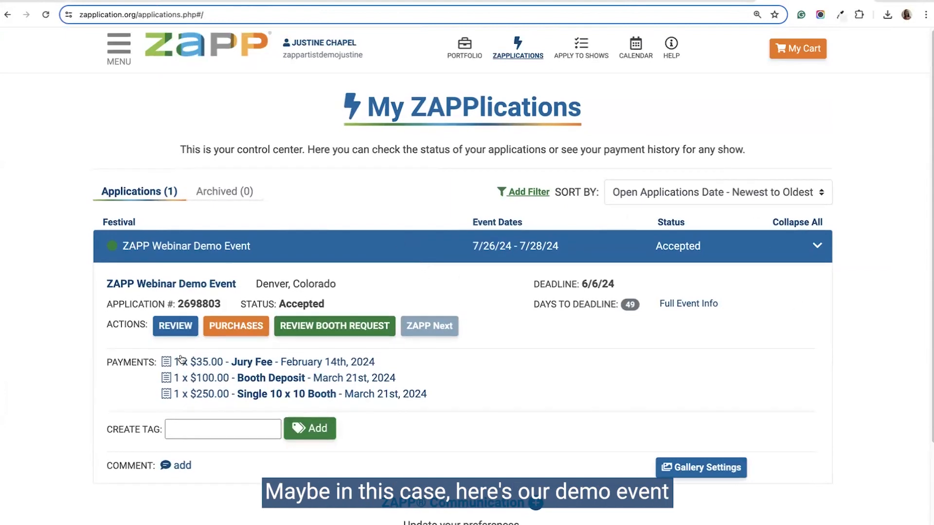
left_click(255, 333)
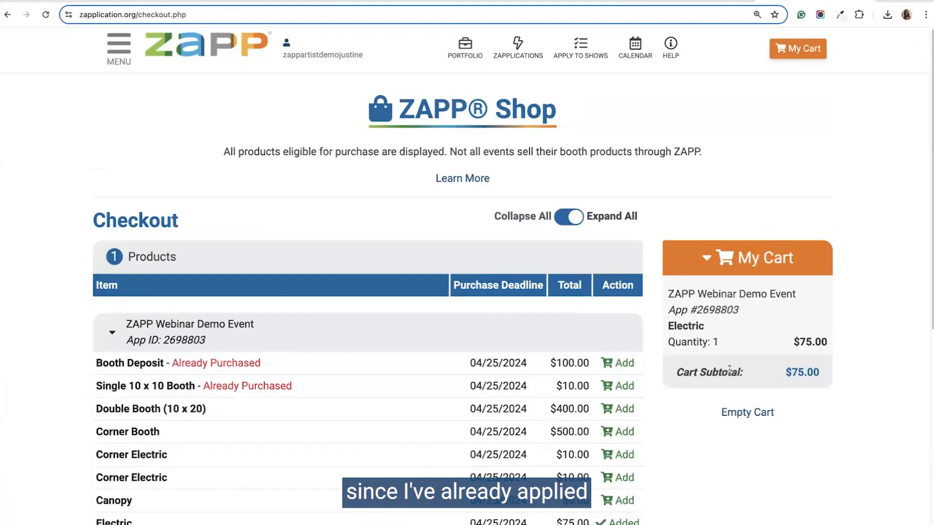
scroll(388, 396, "down", 2)
scroll(387, 396, "down", 3)
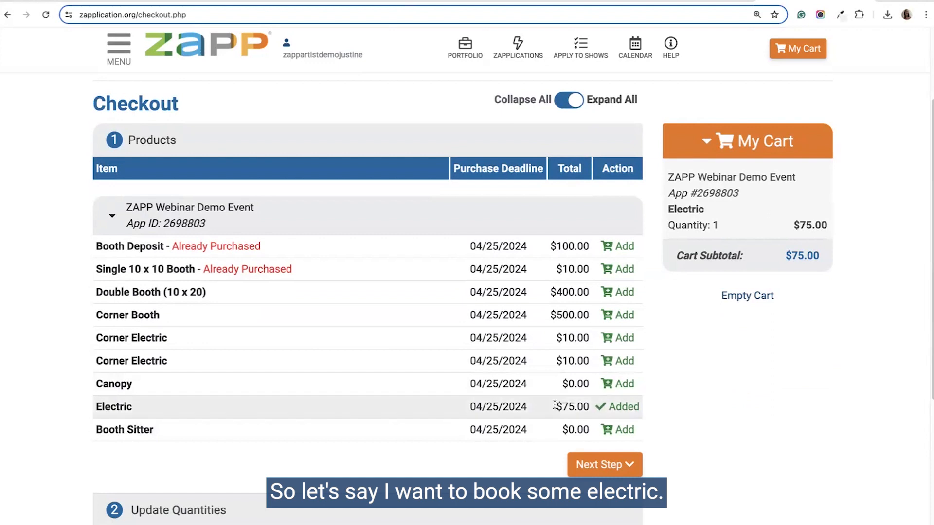
left_click(617, 384)
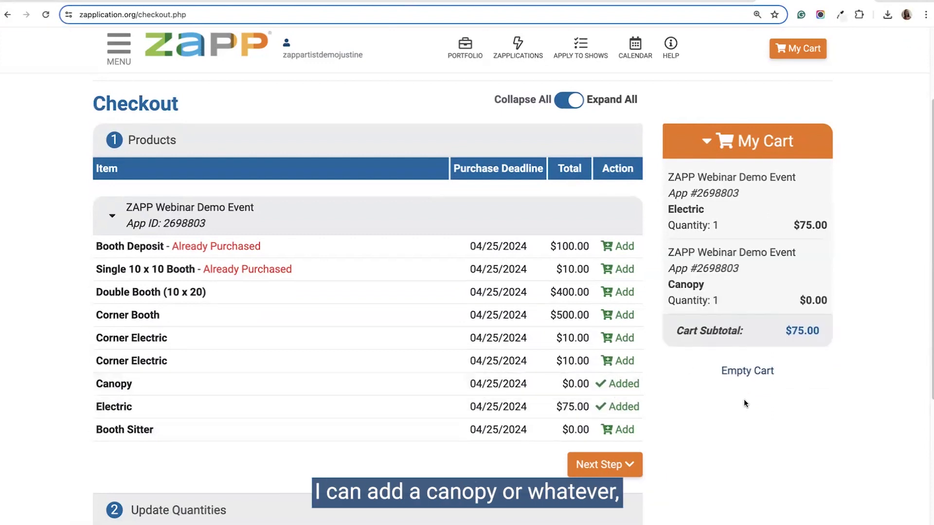
scroll(554, 387, "down", 2)
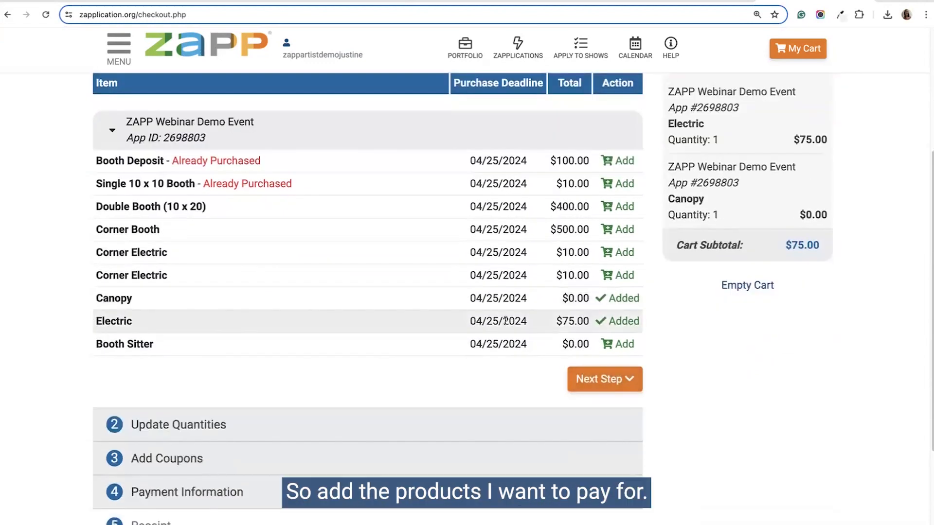
Proceed through the quantities and coupons stages to payment information, keeping one of each item and applying no coupons.
left_click(611, 378)
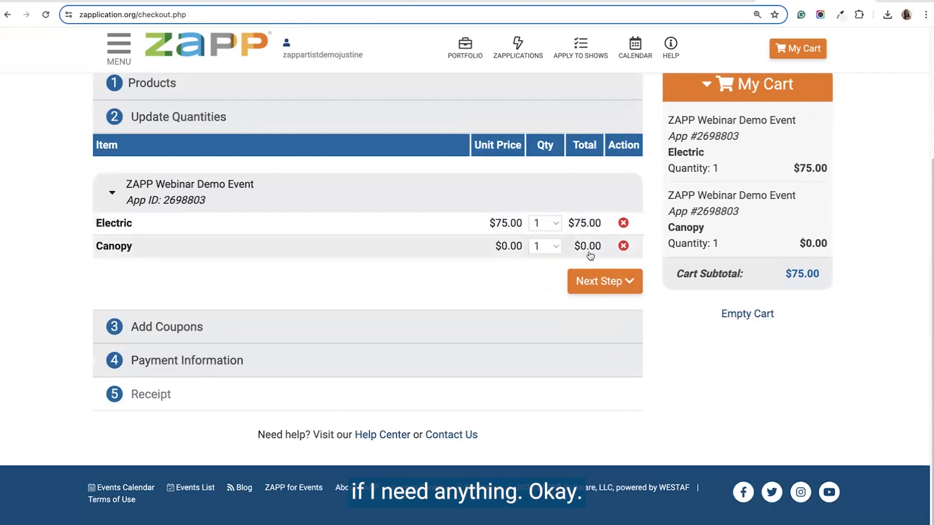
left_click(606, 283)
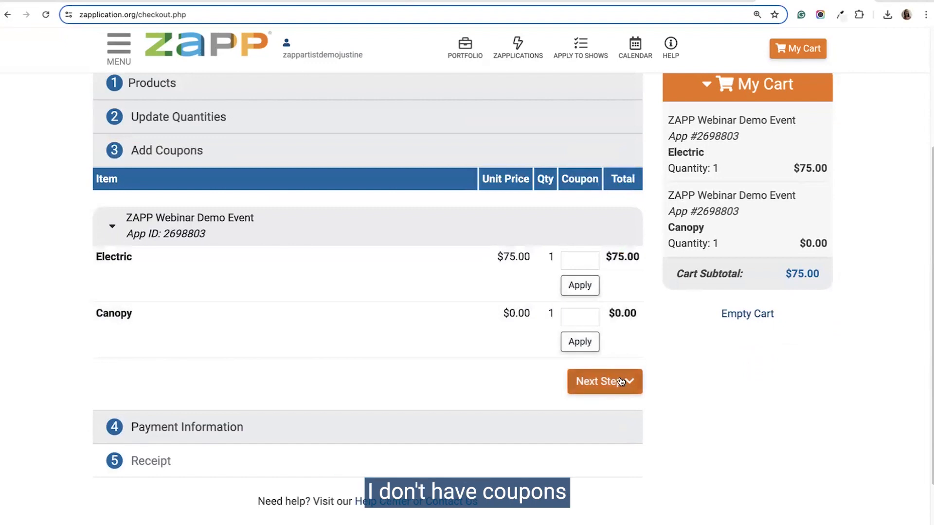
left_click(622, 383)
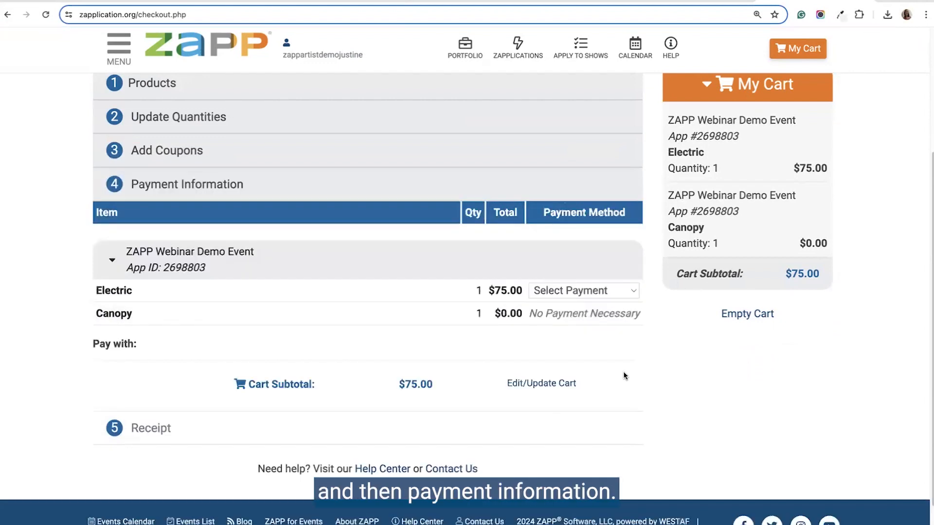
Set the payment method for the Electric item to Check and continue to the check details.
left_click(571, 290)
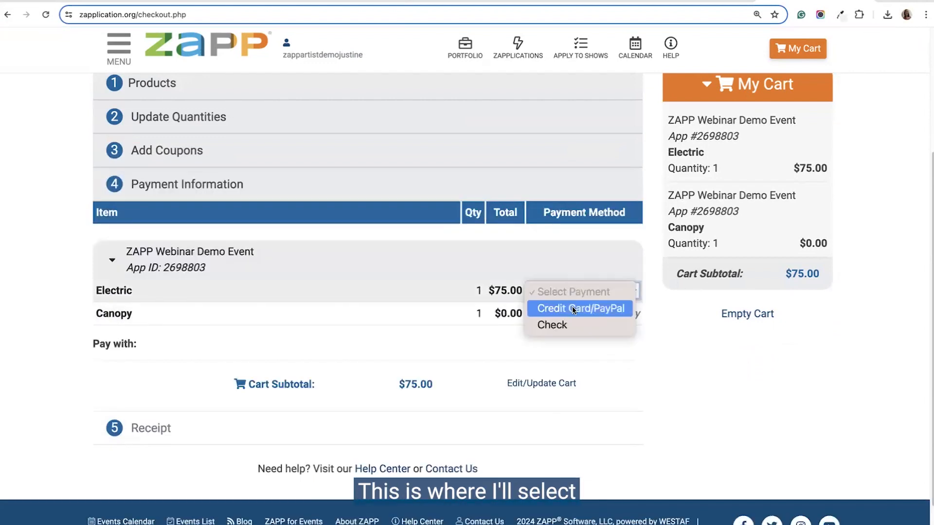
left_click(607, 324)
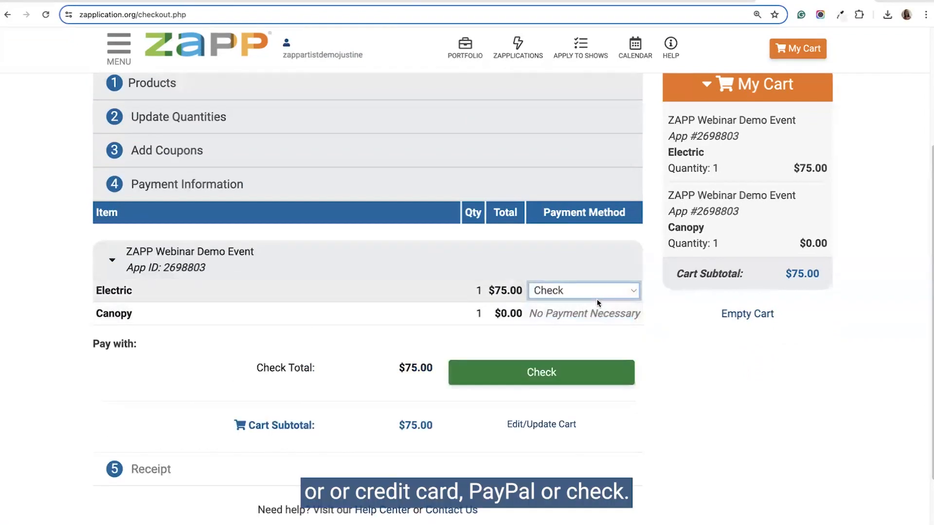
left_click(581, 291)
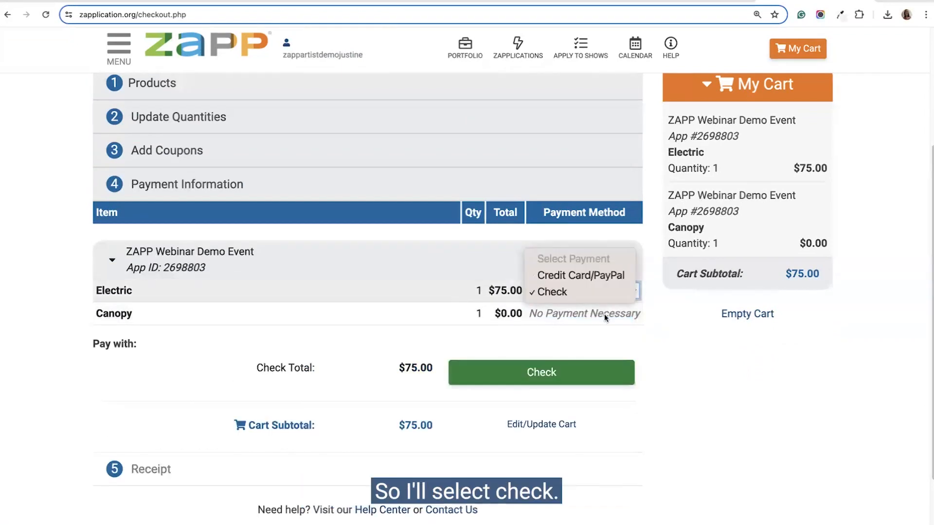
left_click(687, 328)
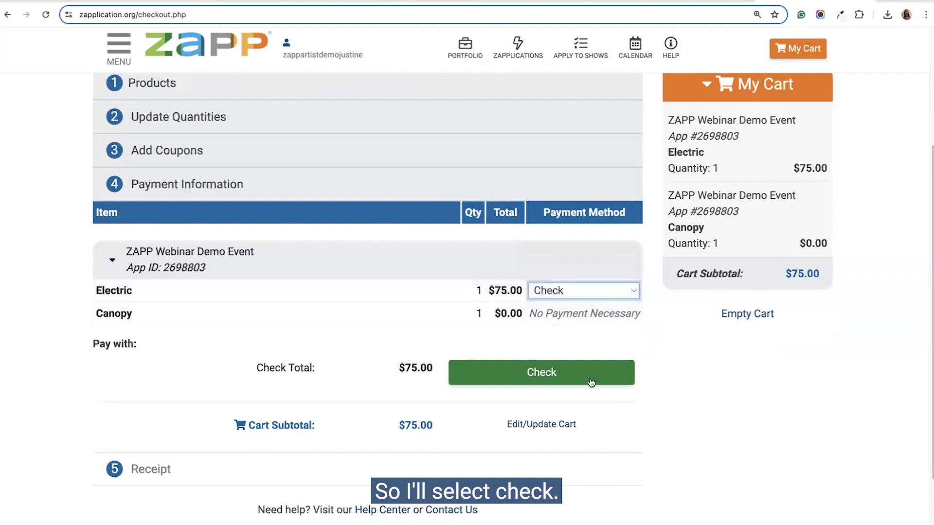
left_click(547, 377)
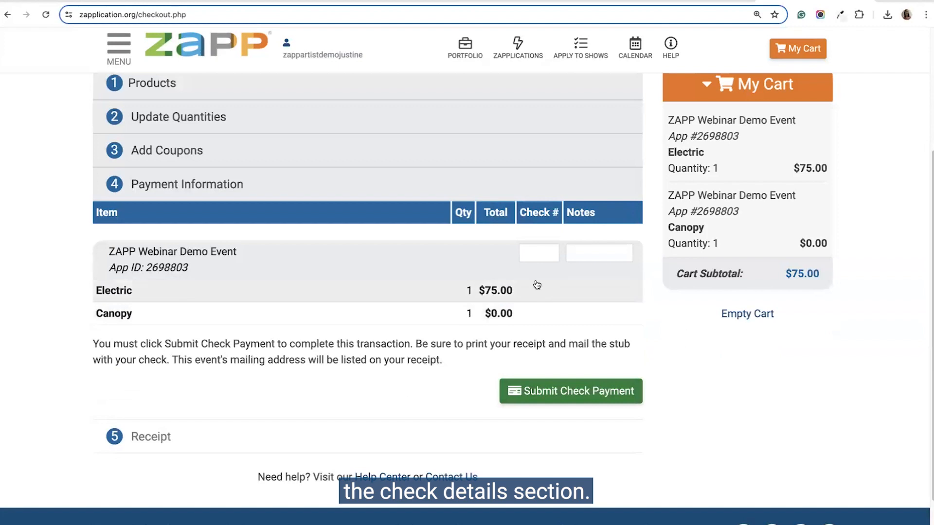
Enter 5678 as the check number, leave the notes empty and submit the check payment.
left_click(536, 254)
type("178")
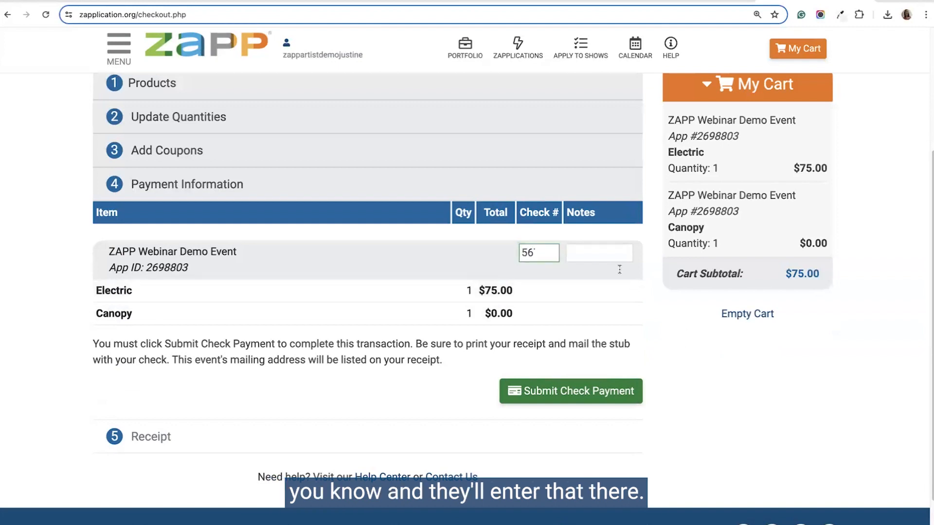
left_click(584, 253)
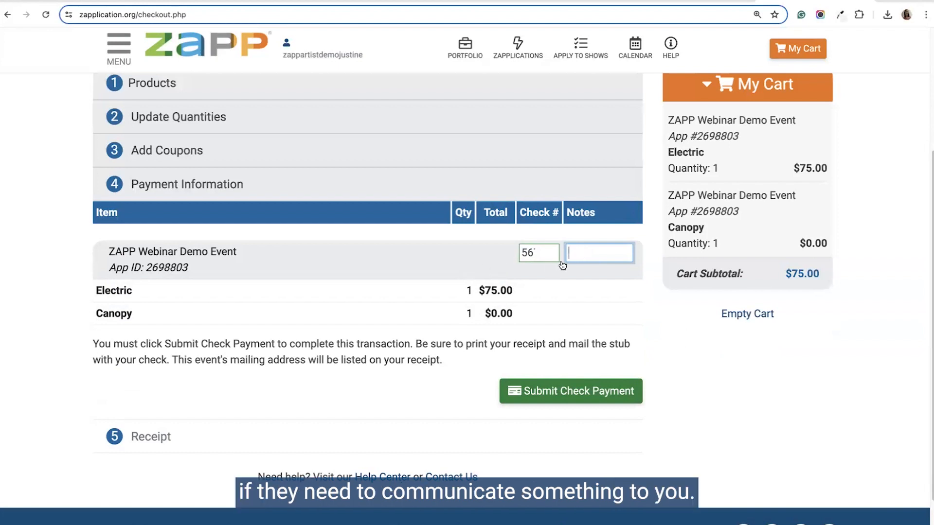
left_click(527, 253)
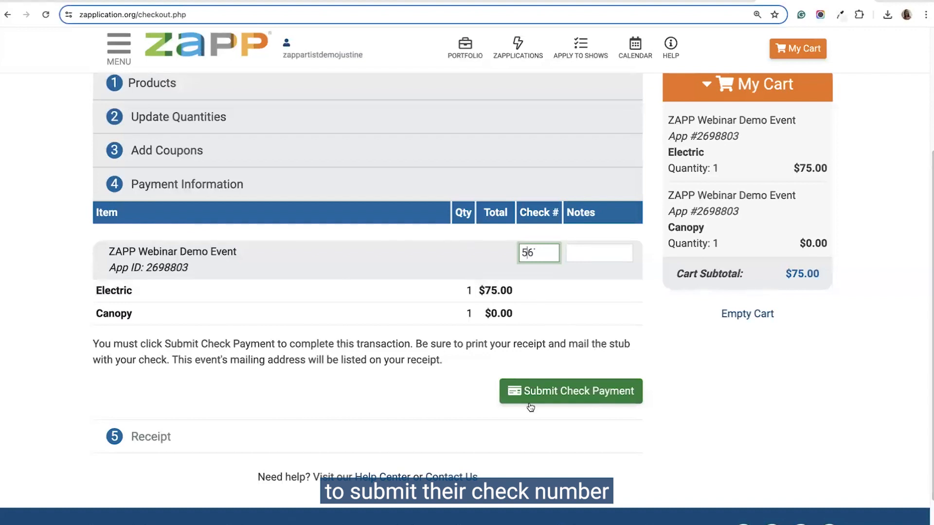
left_click(579, 397)
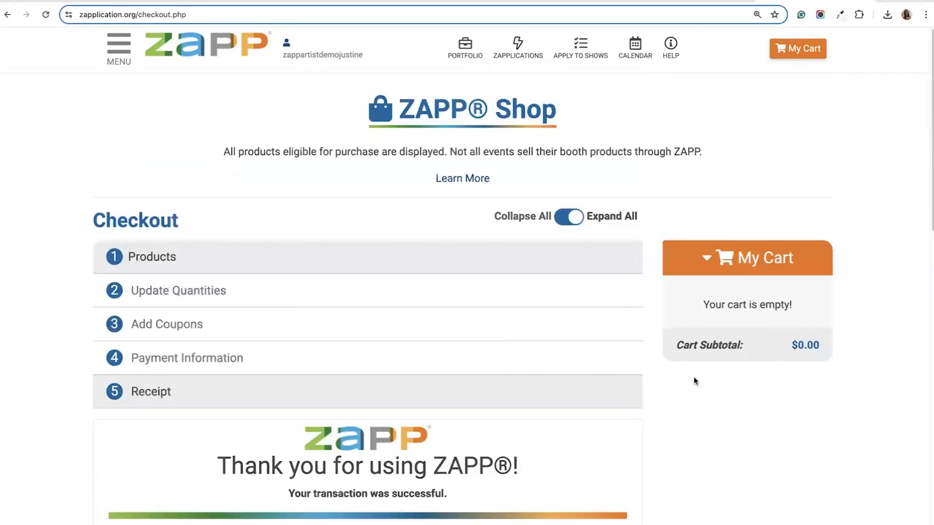
Review the receipt's purchased items, check payment details and the mailing address for sending the check.
scroll(694, 381, "down", 8)
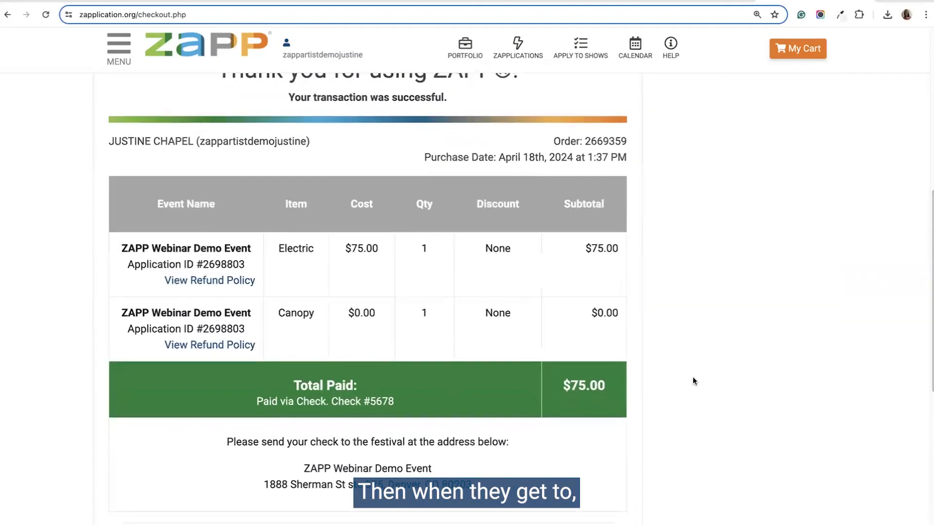
scroll(360, 329, "up", 5)
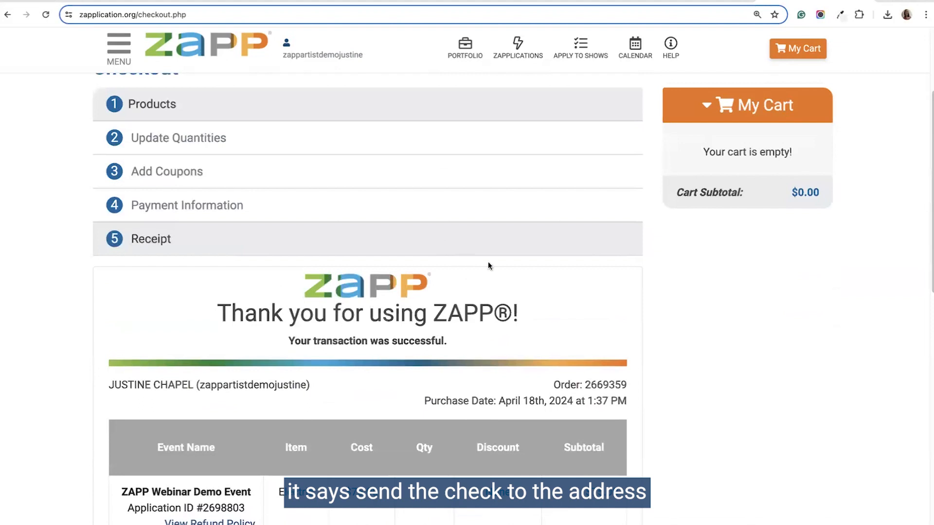
scroll(570, 281, "down", 5)
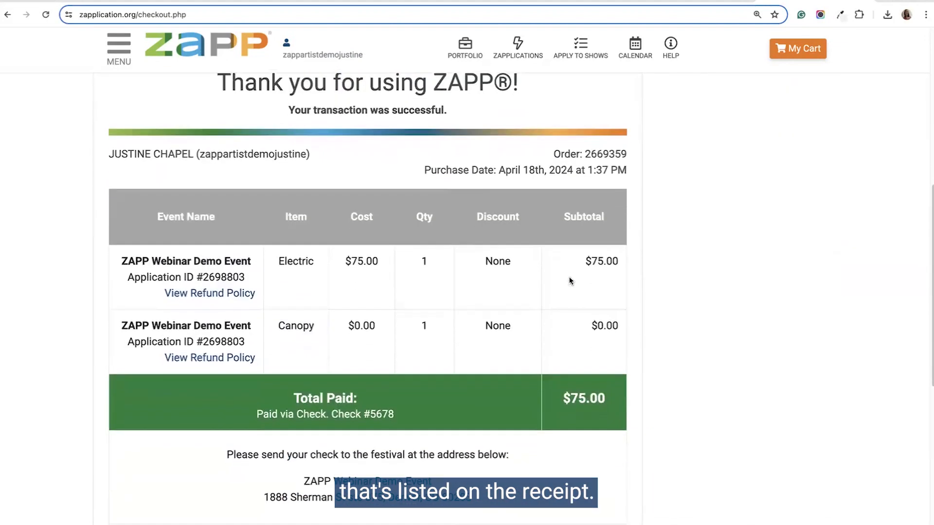
Review the check payment receipt, highlighting the festival's mailing address where the check has to be sent.
scroll(570, 281, "up", 5)
scroll(570, 281, "down", 2)
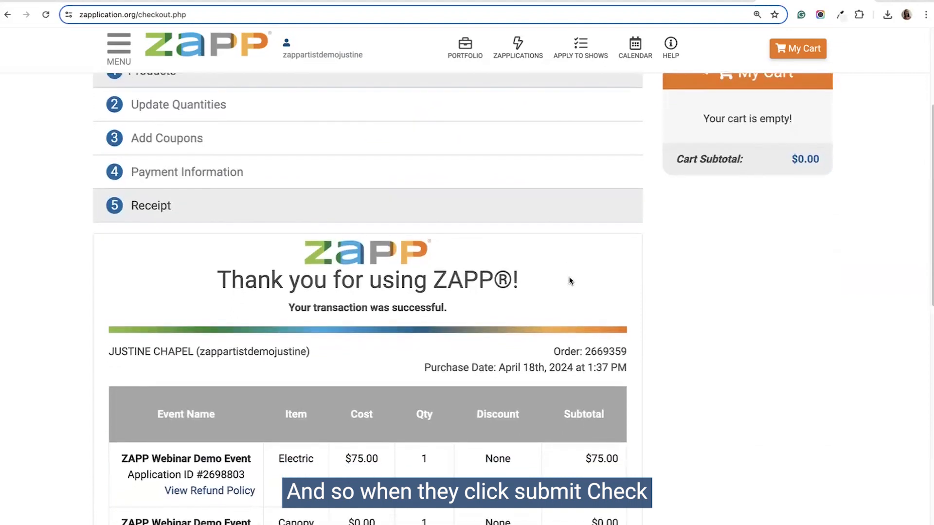
scroll(478, 262, "down", 5)
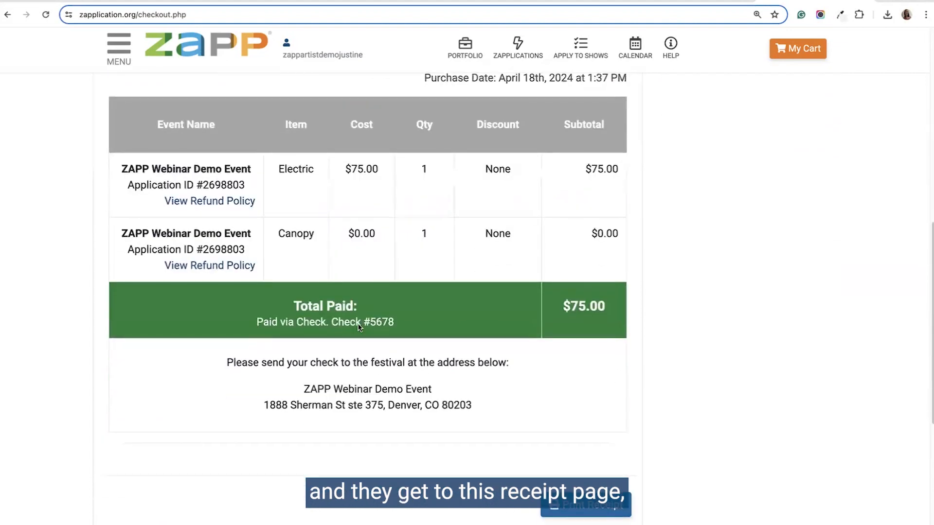
left_click_drag(263, 407, 482, 404)
left_click(482, 407)
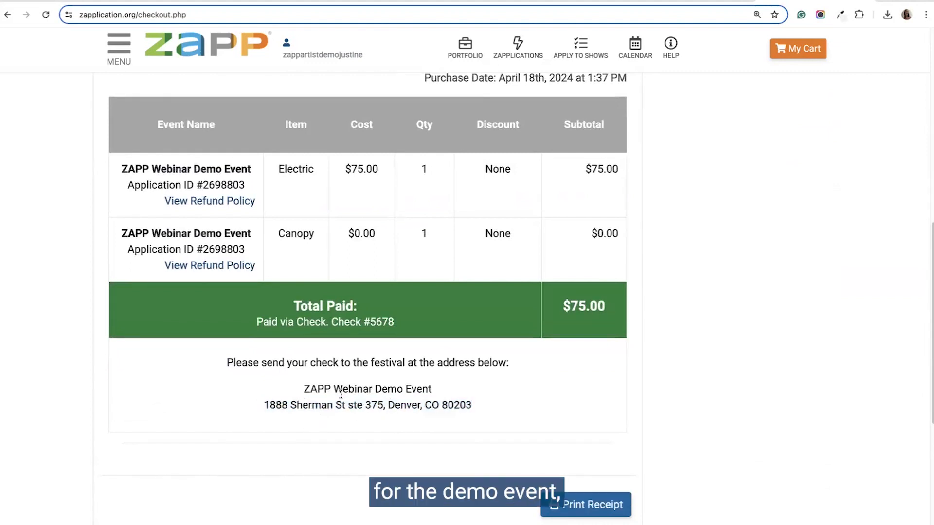
left_click_drag(263, 406, 480, 412)
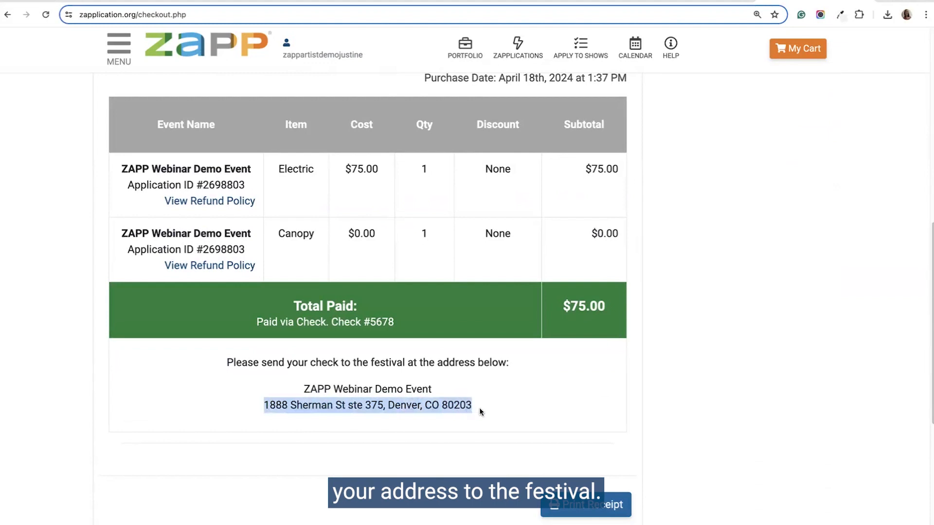
left_click_drag(233, 361, 489, 402)
left_click(495, 401)
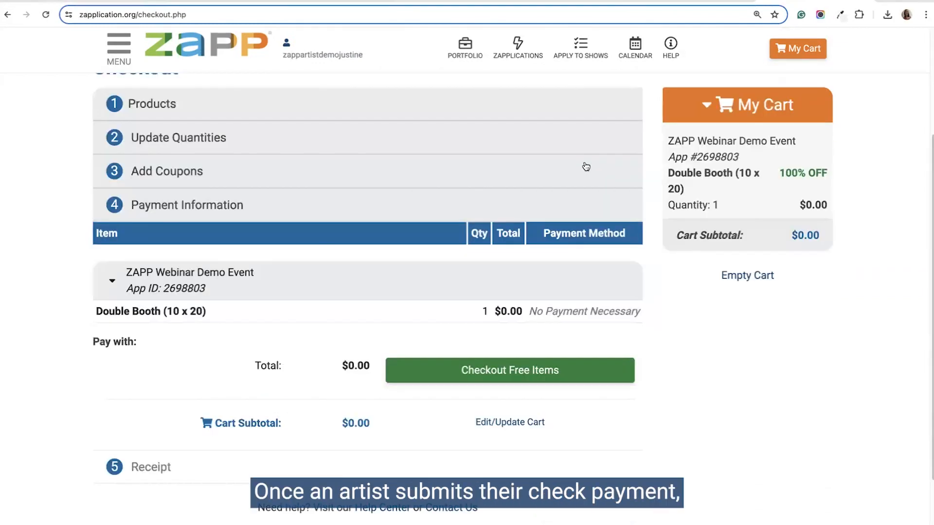
Switch to the event administrator site and list the demo event's applications with the Awaiting Payment by Check status.
scroll(355, 238, "up", 3)
scroll(356, 241, "up", 1)
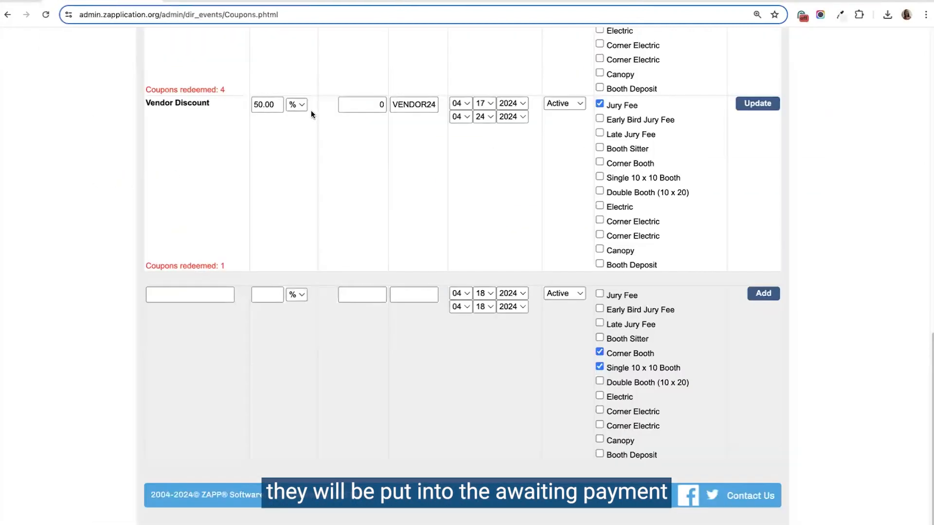
scroll(341, 243, "up", 10)
mouse_move(262, 141)
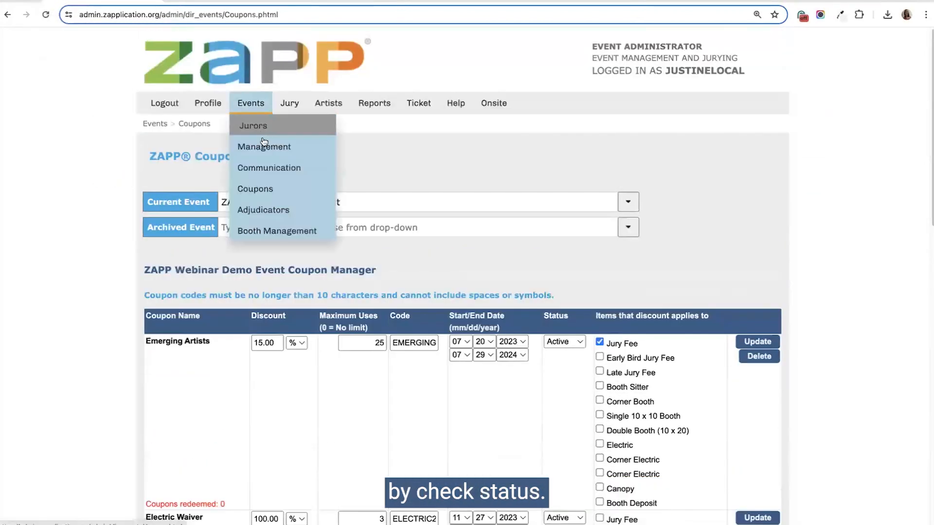
left_click(262, 146)
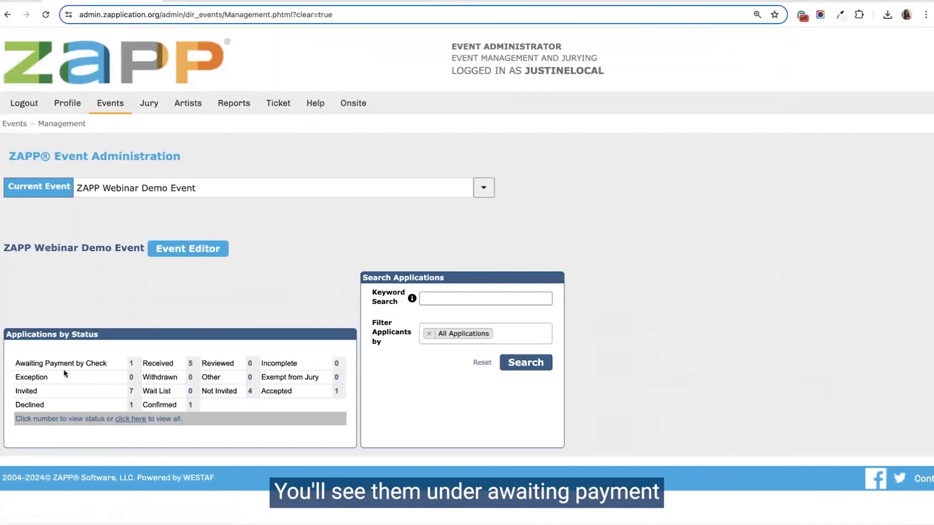
left_click(133, 365)
scroll(281, 339, "down", 5)
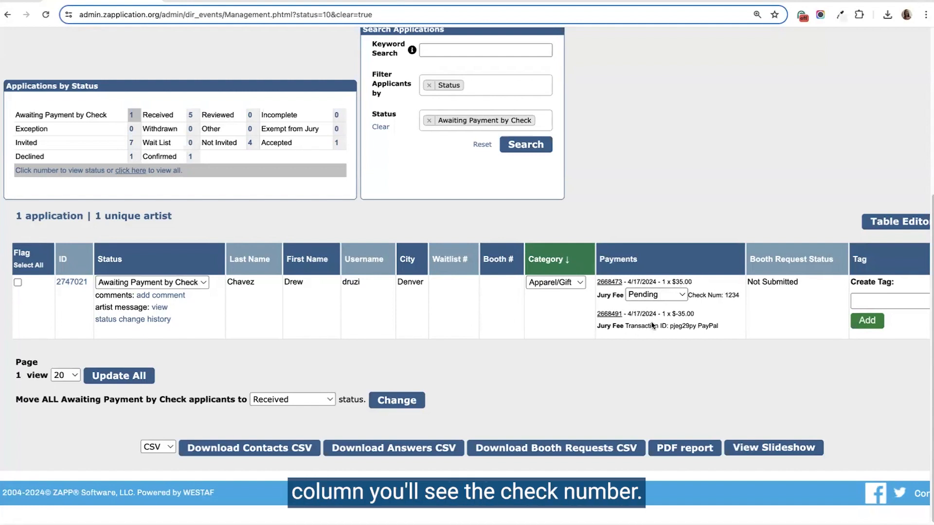
Check the jury fee's check number, mark that payment as Received and set the application's status to Received.
left_click_drag(725, 294, 739, 295)
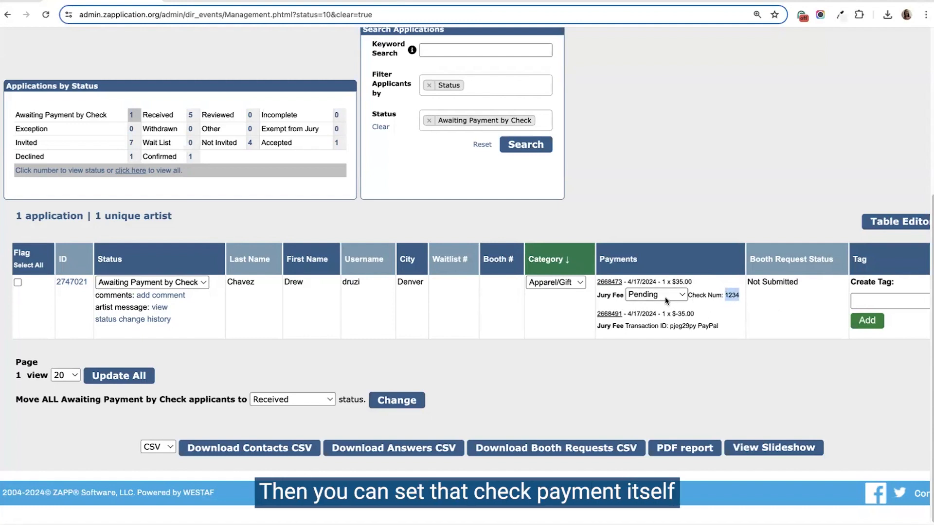
left_click(650, 297)
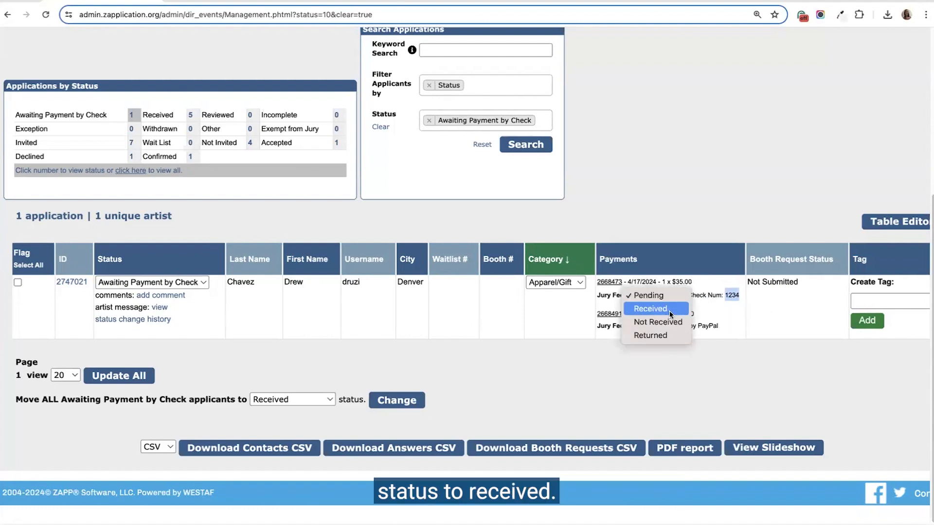
left_click(639, 305)
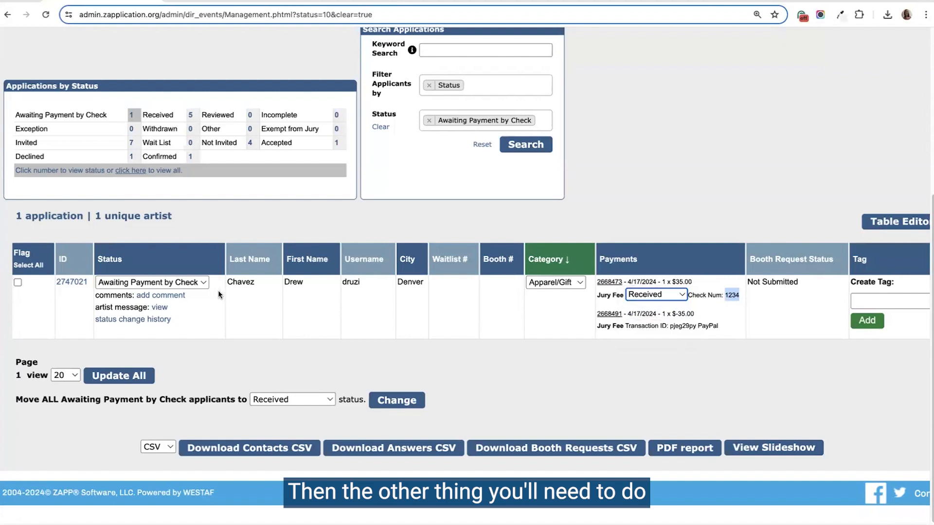
left_click(195, 282)
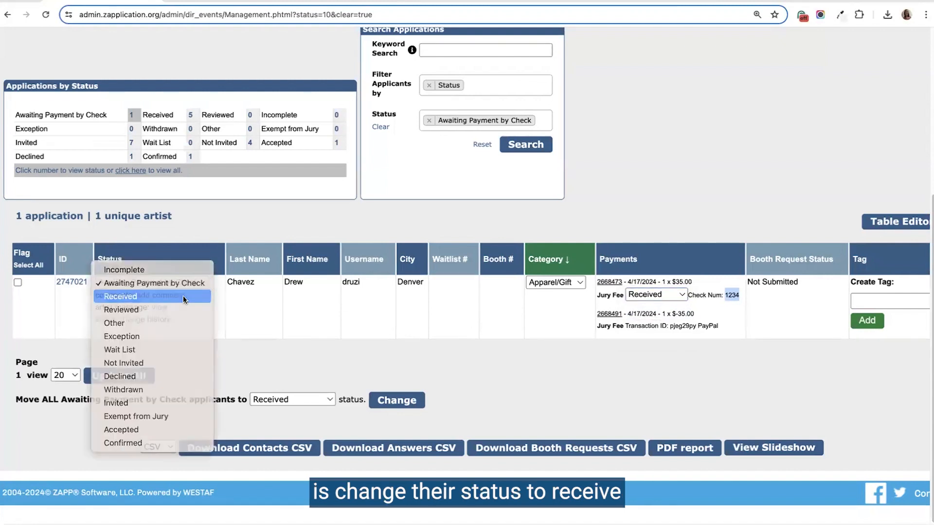
left_click(183, 296)
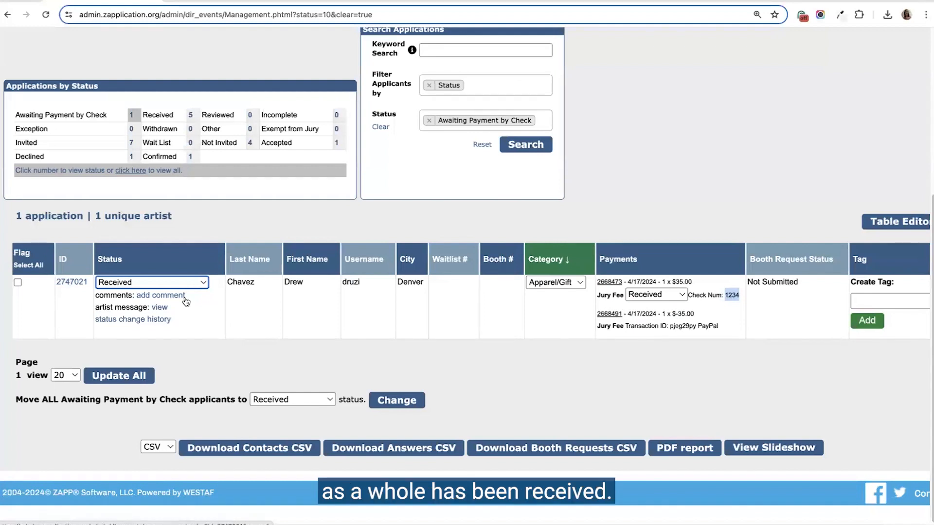
Switch the jury fee check payment to Pending and back to Received, and save the application updates.
left_click(641, 300)
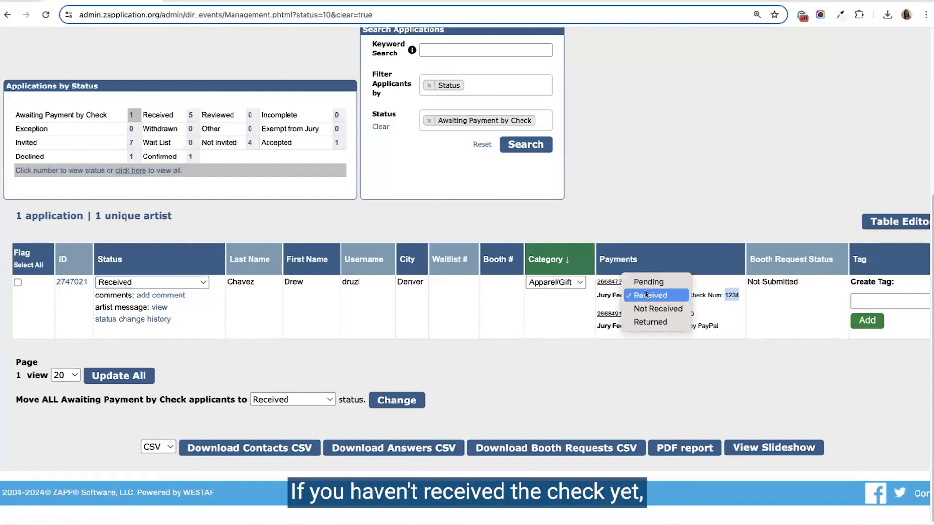
left_click(647, 280)
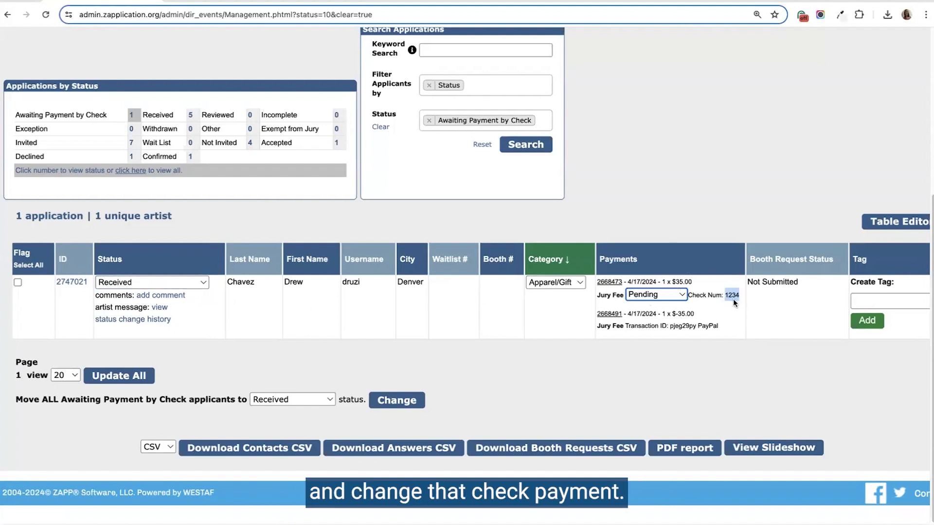
left_click(656, 294)
left_click(655, 306)
left_click(107, 378)
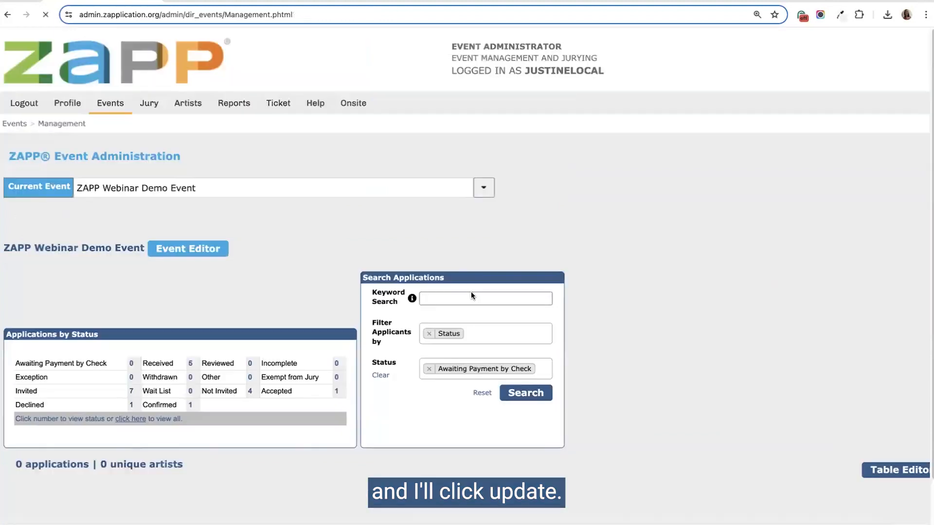
Run the Income Breakdown report for ZAPP Webinar Demo Event with dates from 04/15/2024 to 04/18/2024.
mouse_move(234, 105)
left_click(246, 123)
left_click(254, 227)
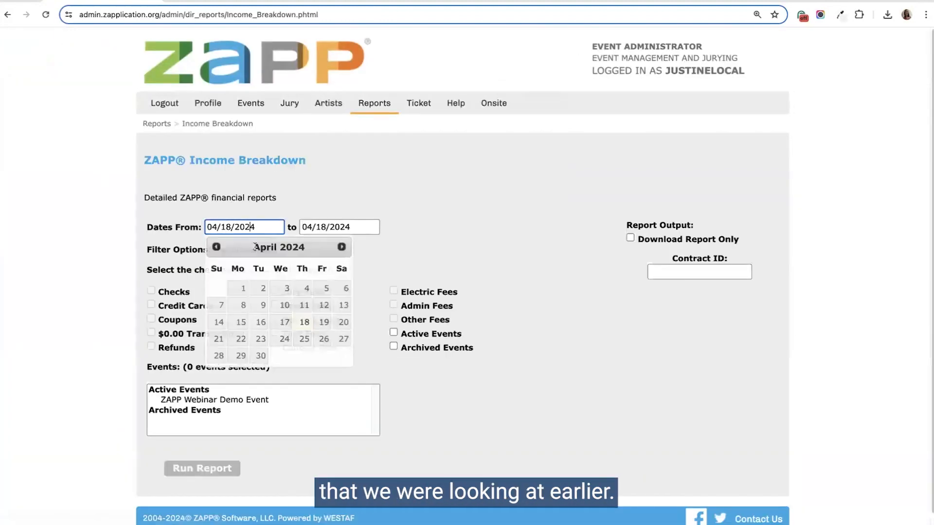
left_click(241, 322)
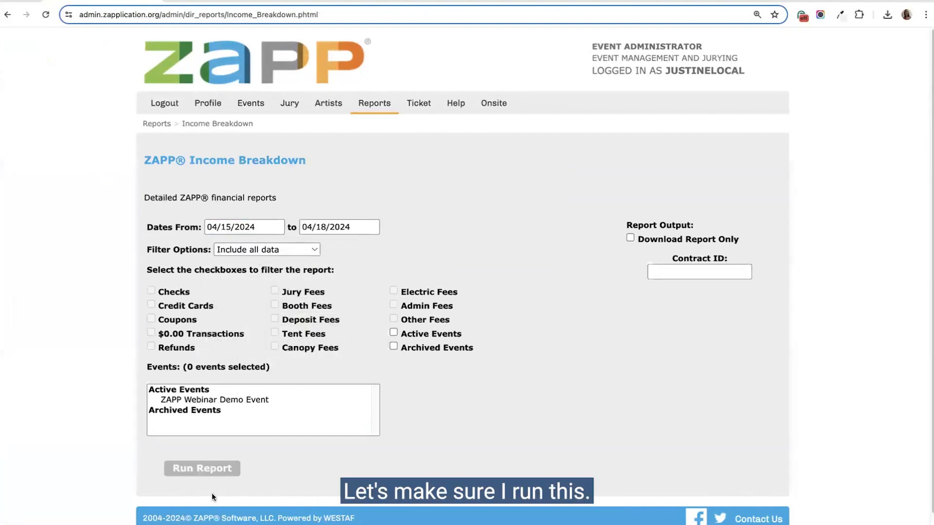
left_click(180, 401)
left_click(202, 468)
scroll(604, 387, "down", 8)
Examine the report's checks total, the Electric check payment and the pending amount.
left_click_drag(709, 464, 733, 465)
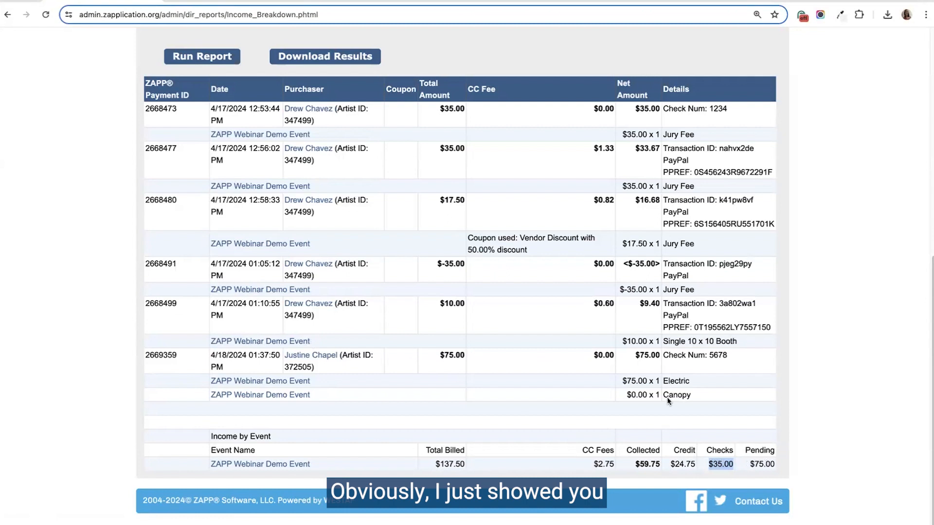
left_click_drag(622, 381, 660, 381)
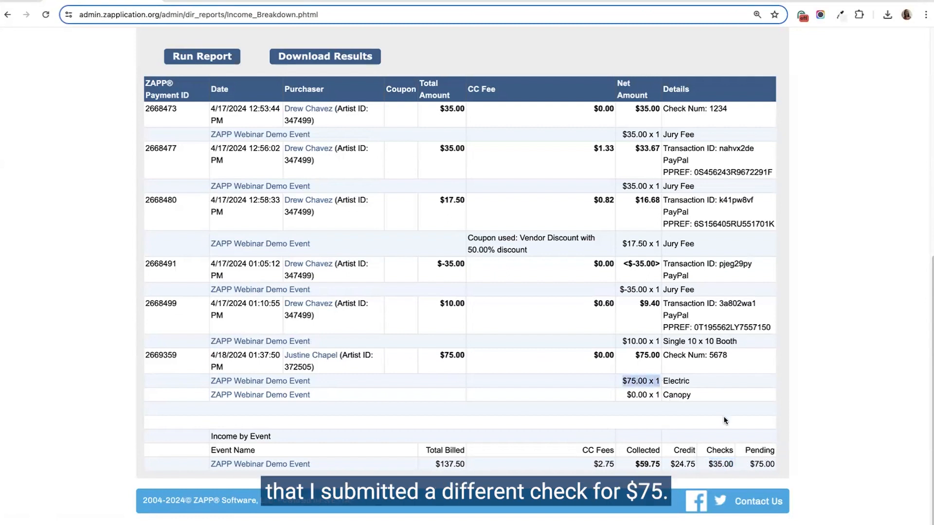
left_click_drag(751, 464, 777, 463)
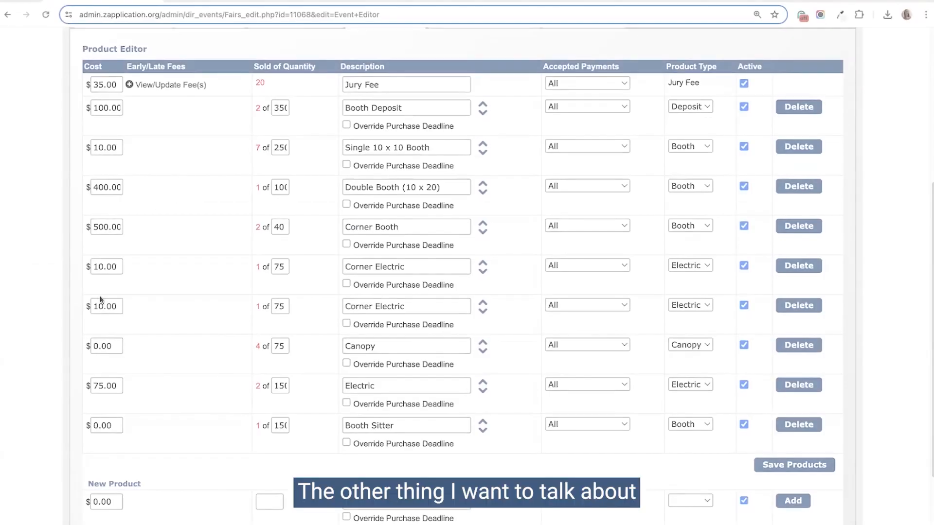
Leave the Product Editor for event management and list all applications for the demo event.
scroll(307, 270, "up", 5)
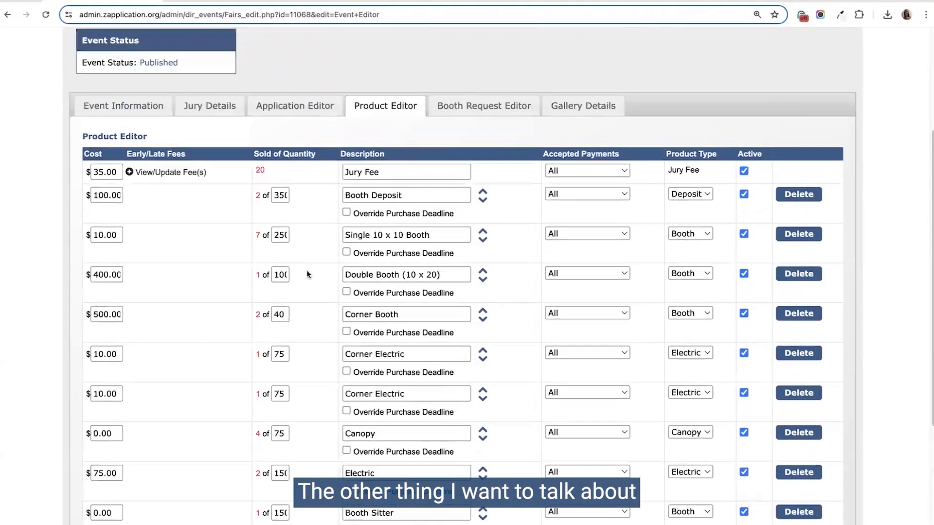
mouse_move(181, 103)
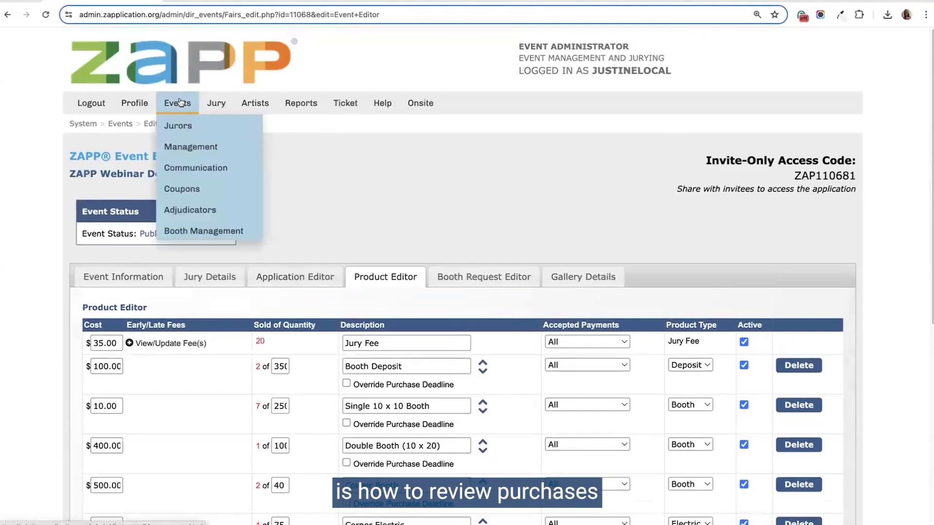
left_click(200, 146)
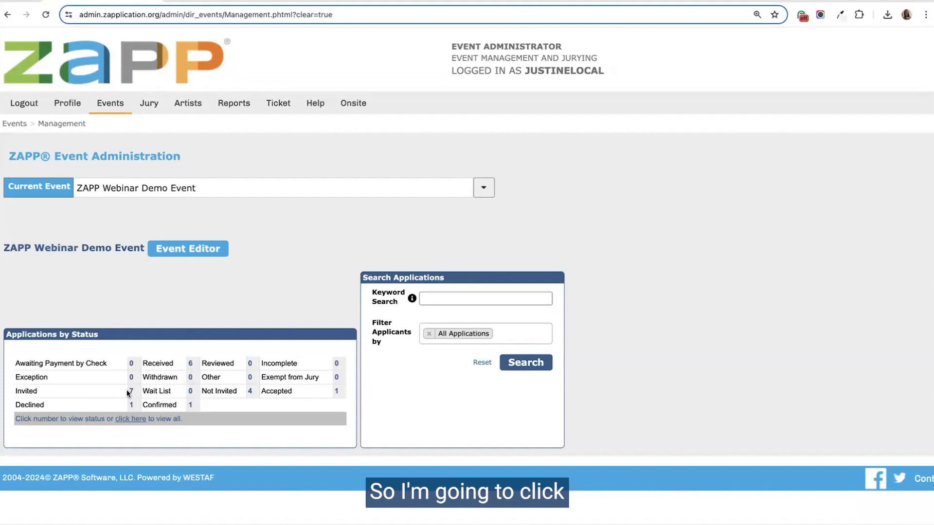
left_click(128, 420)
scroll(776, 282, "down", 7)
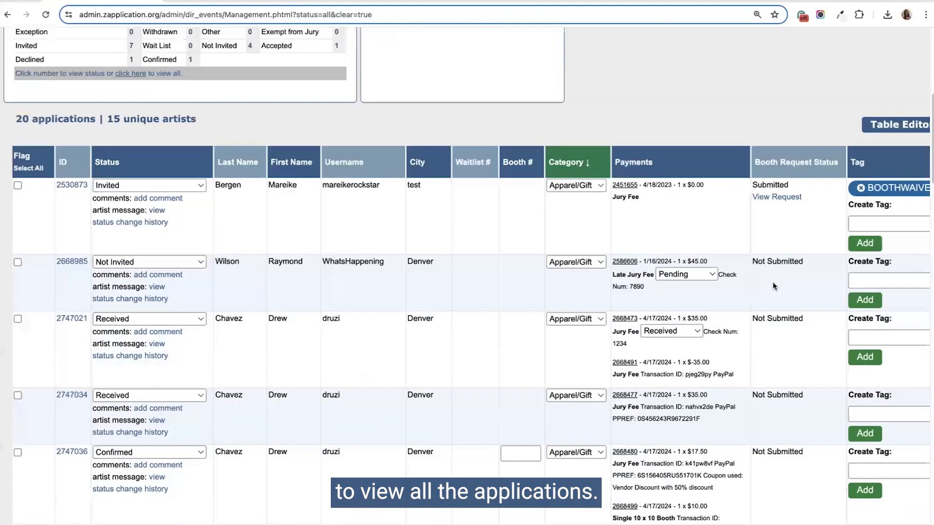
Make sure the Payments column is selected in the Table Editor and save the column selection.
scroll(751, 290, "up", 2)
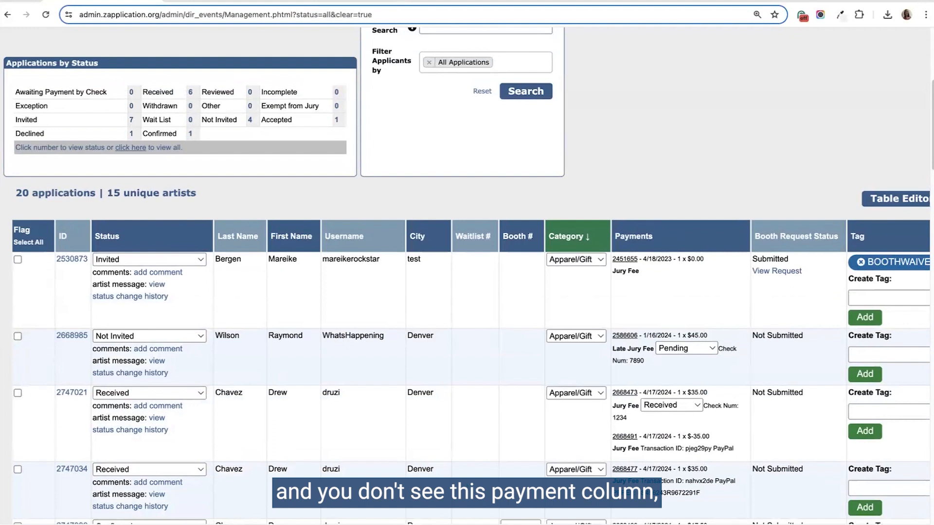
scroll(781, 318, "right", 2)
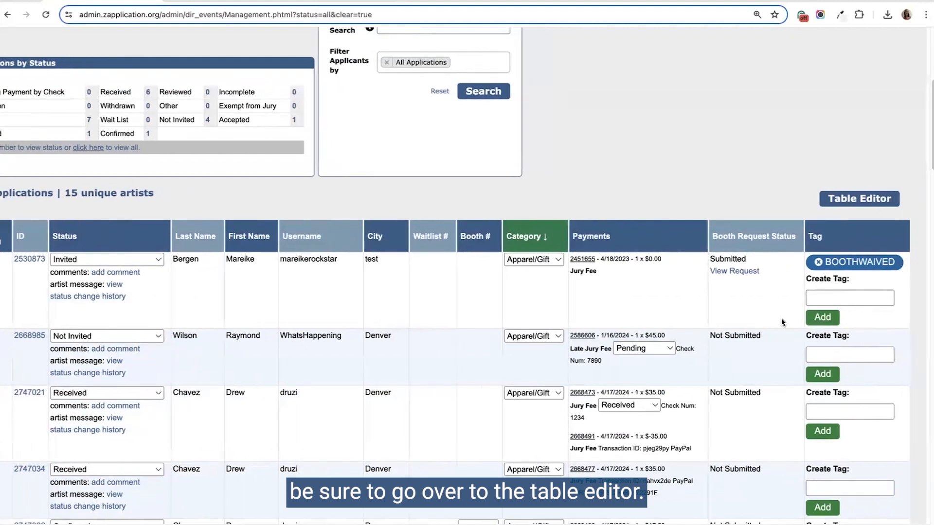
left_click(847, 206)
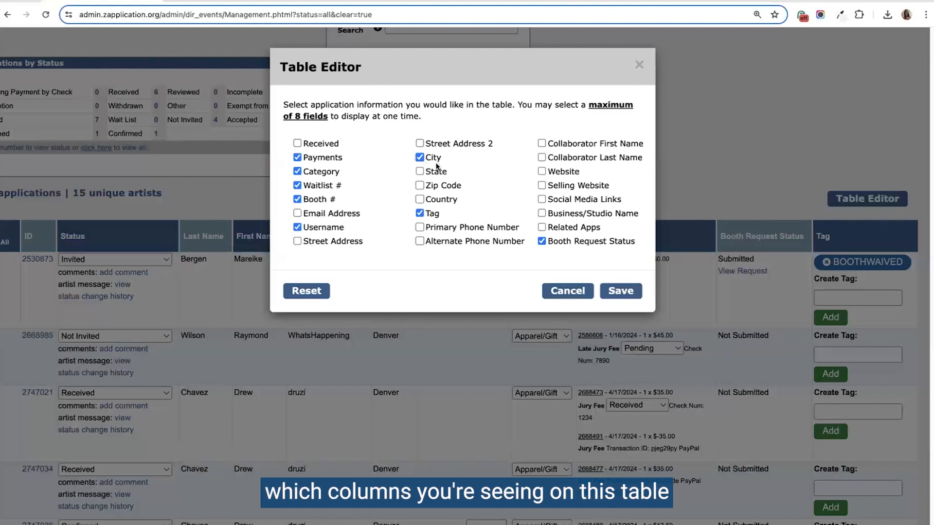
left_click(298, 158)
left_click(298, 158)
left_click(617, 291)
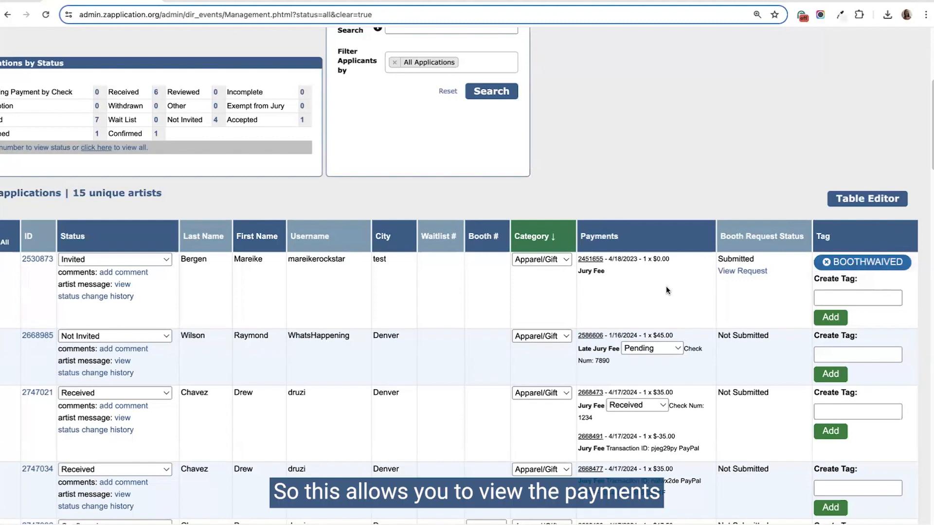
Review the Payments column for each artist's purchases, highlighting the jury fee, Single 10 x 10 Booth and Booth Deposit items.
scroll(666, 286, "down", 3)
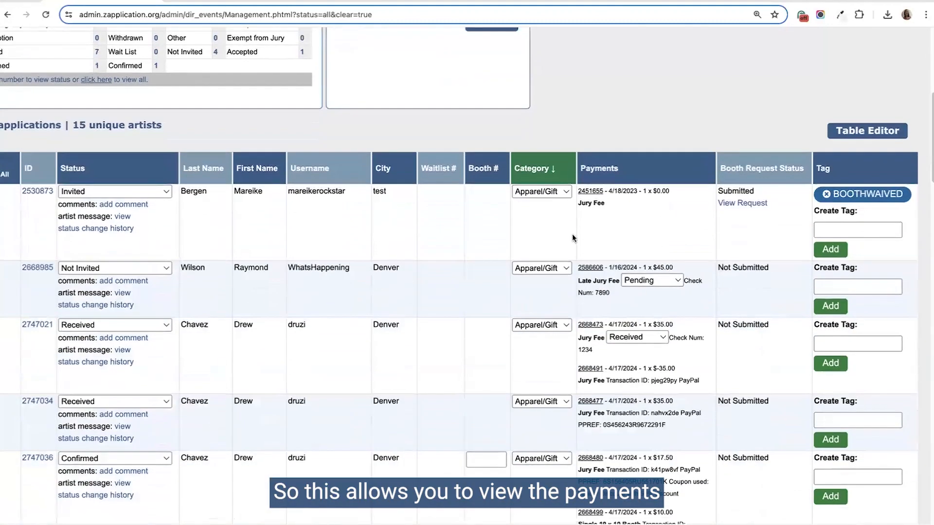
left_click_drag(577, 205, 607, 202)
scroll(616, 226, "down", 5)
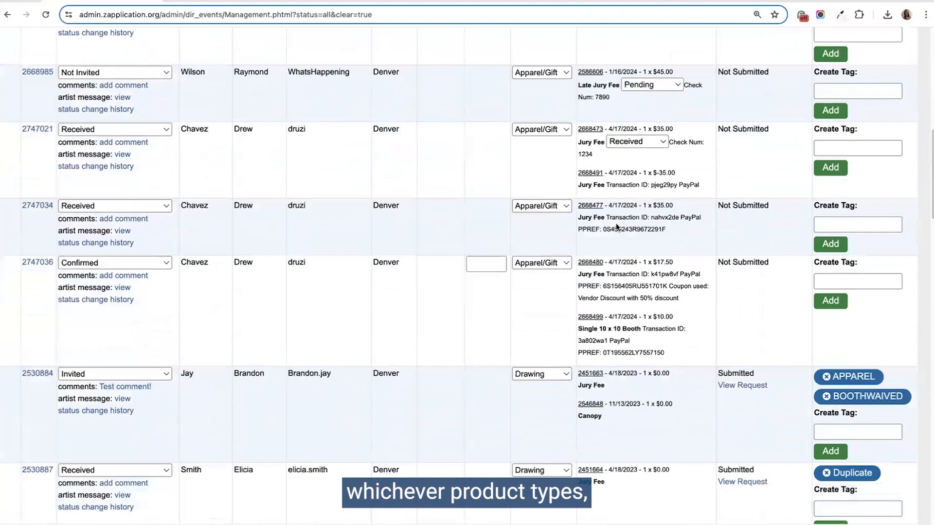
scroll(627, 216, "down", 1)
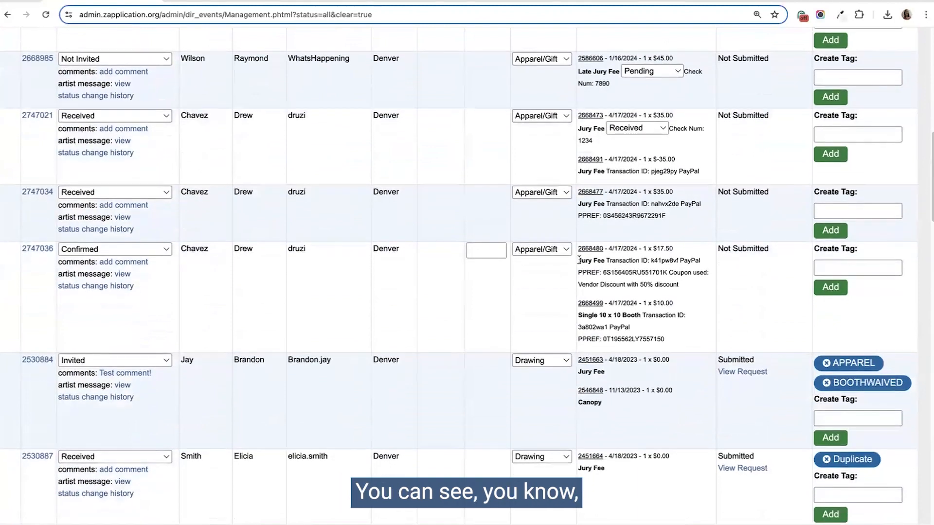
left_click_drag(578, 315, 640, 315)
scroll(639, 323, "down", 3)
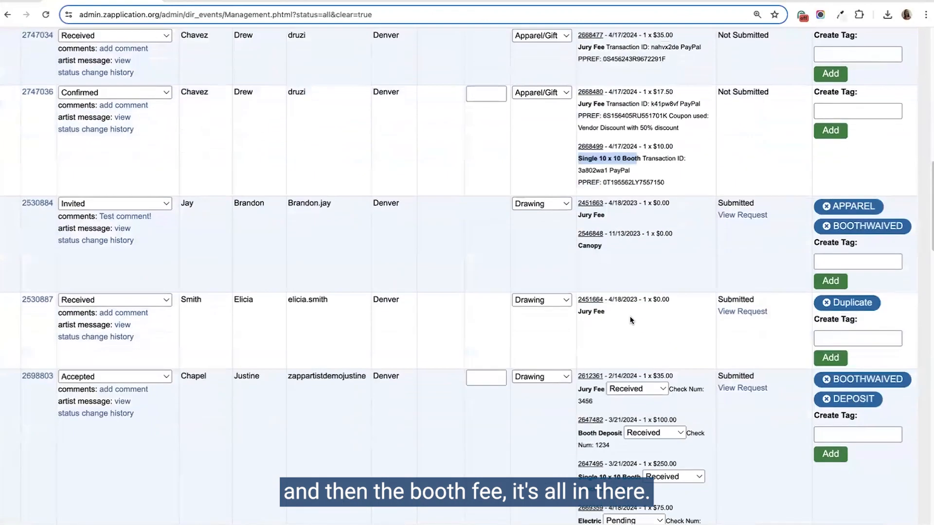
scroll(629, 320, "down", 1)
left_click_drag(578, 417, 621, 416)
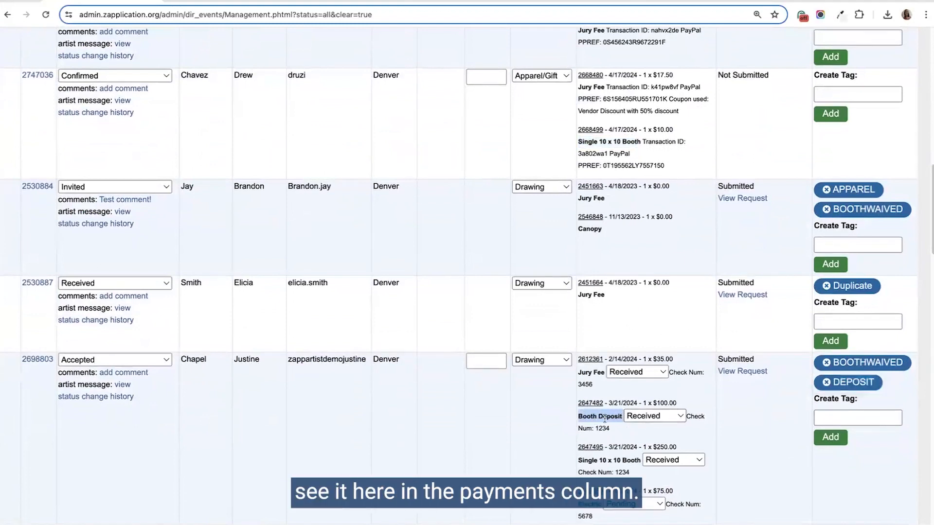
Examine the BOOTHWAIVED and DEPOSIT tags beside the payments of the accepted Drawing application.
scroll(614, 416, "down", 2)
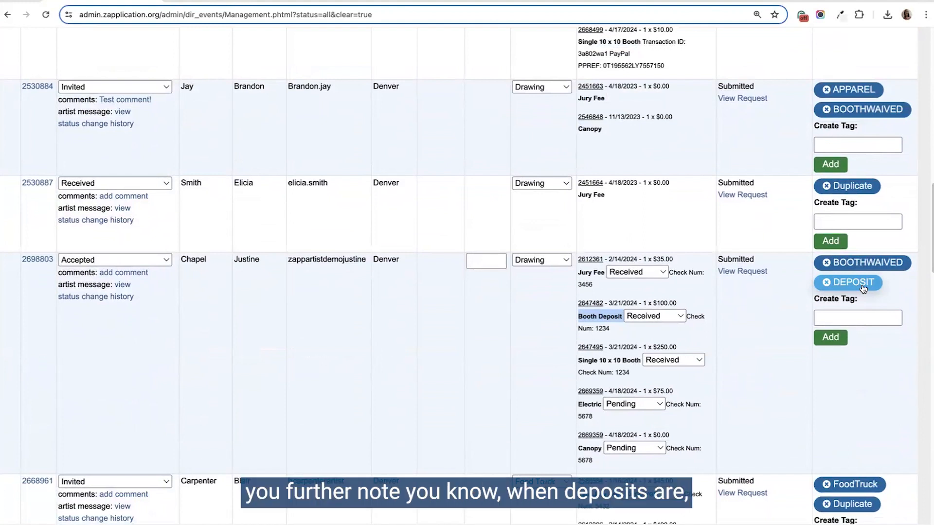
scroll(862, 288, "up", 1)
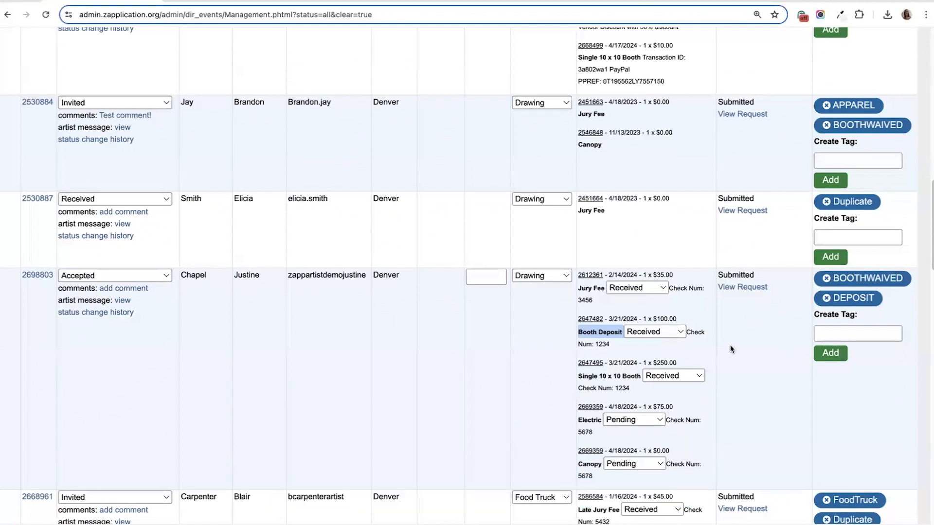
scroll(729, 343, "up", 10)
scroll(729, 346, "up", 7)
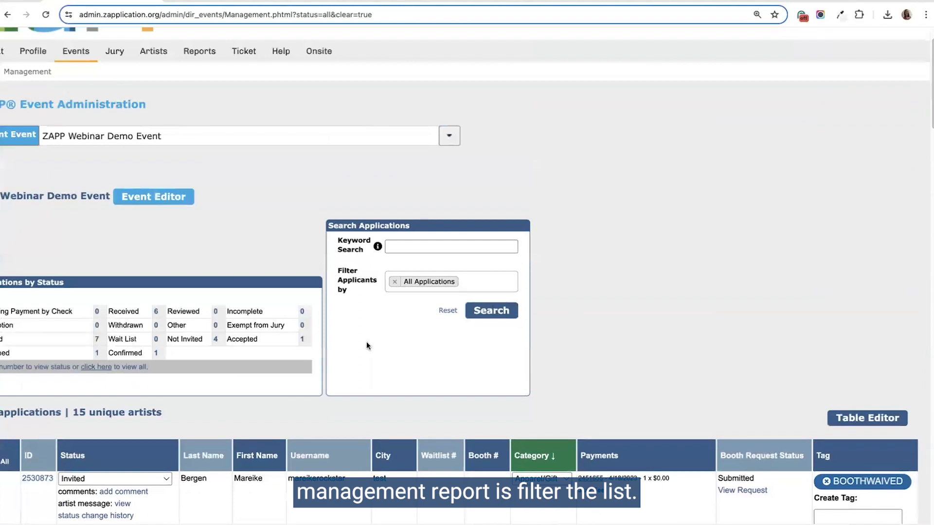
left_click(466, 279)
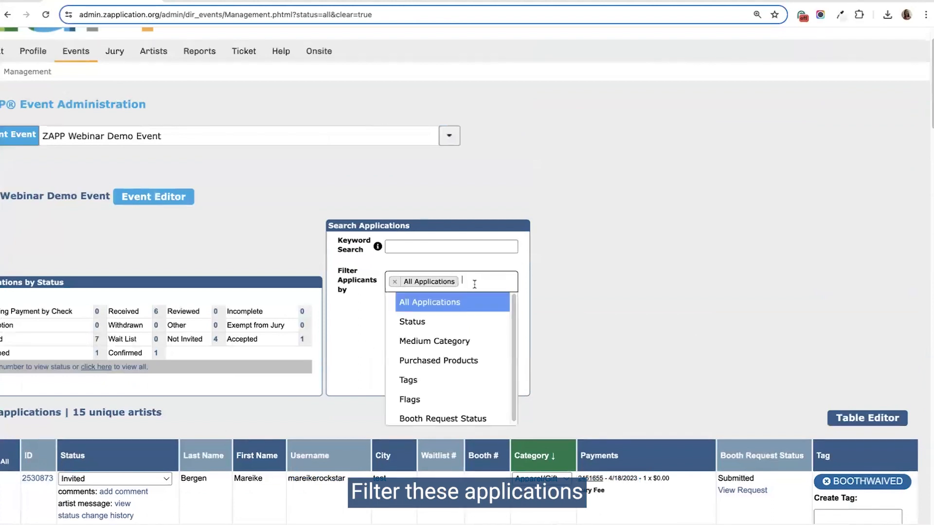
left_click(448, 361)
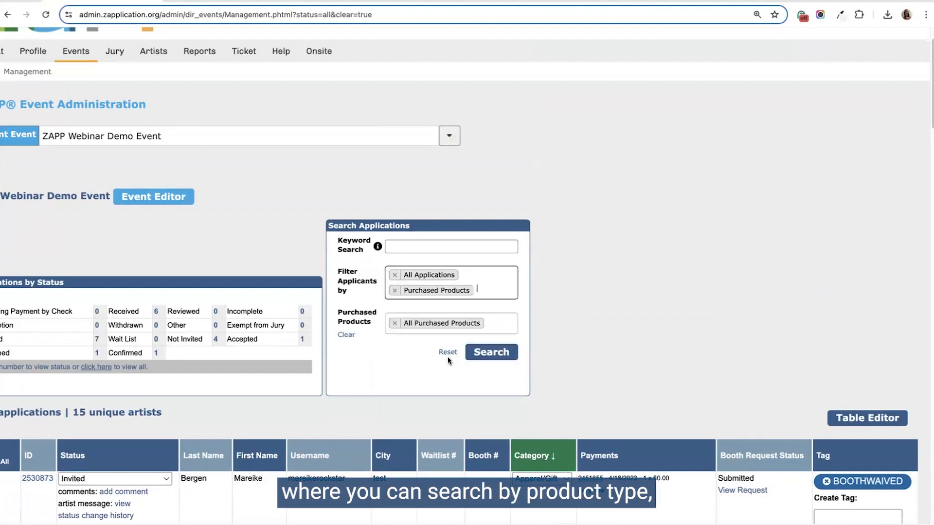
left_click(499, 321)
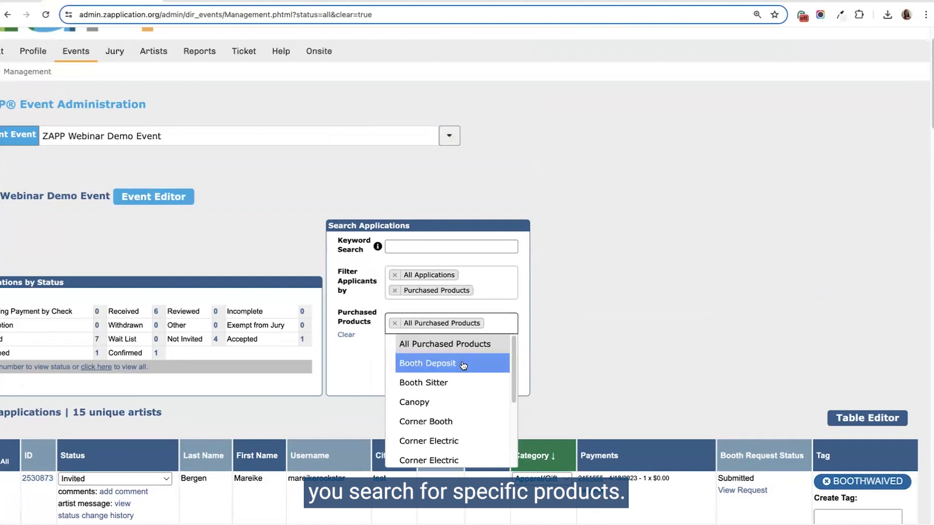
left_click(492, 288)
left_click(444, 351)
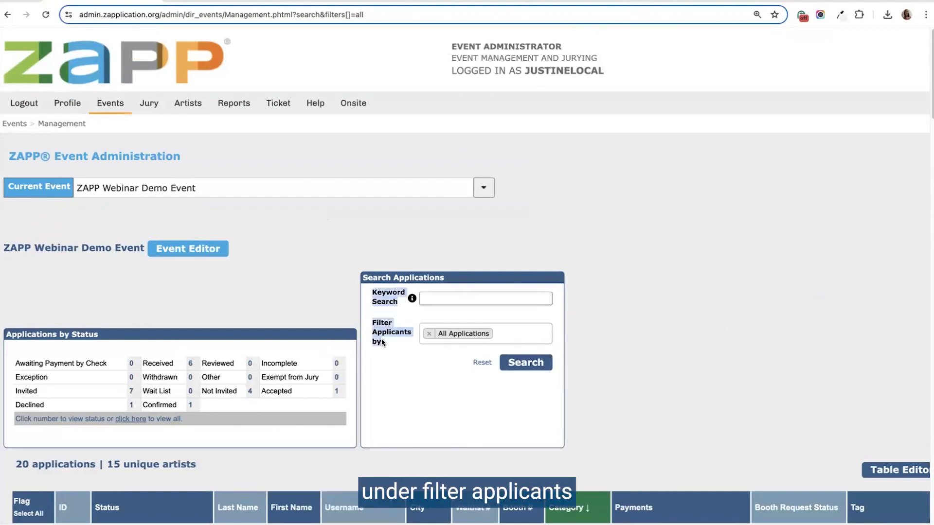
Replace the All Applications filter with Purchased Products, limit the products to Corner Booth, and run the search.
left_click(429, 334)
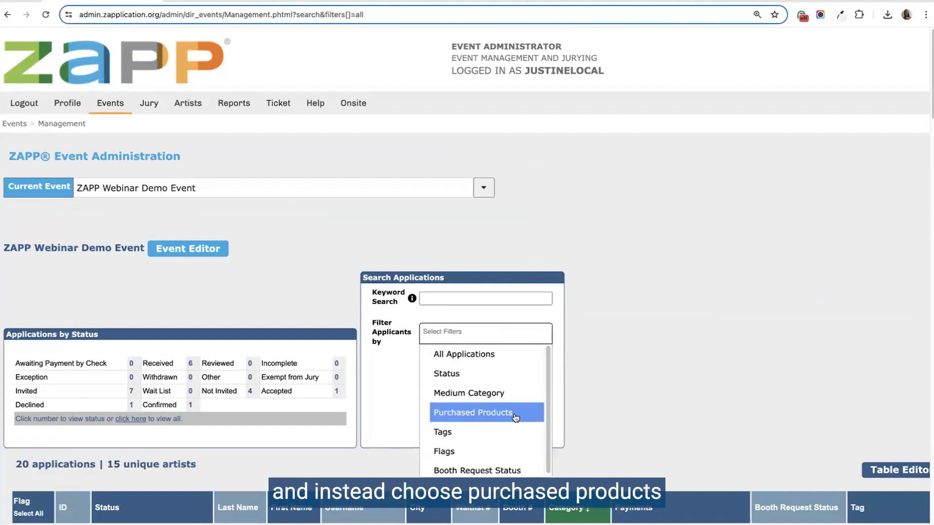
left_click(467, 414)
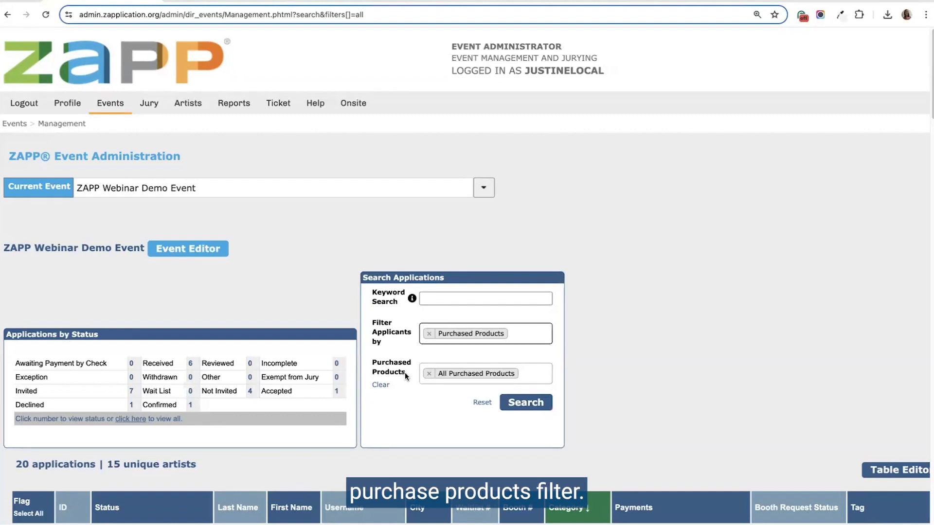
left_click(429, 374)
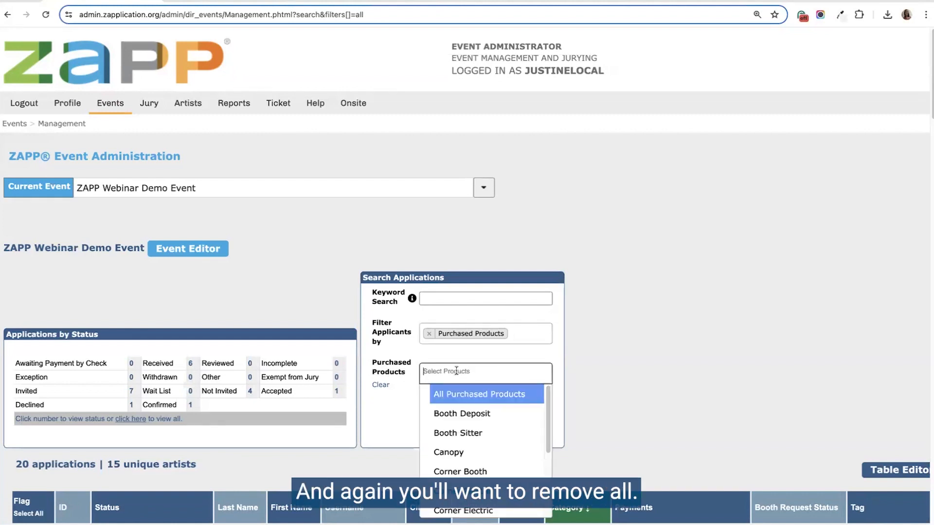
scroll(470, 424, "down", 1)
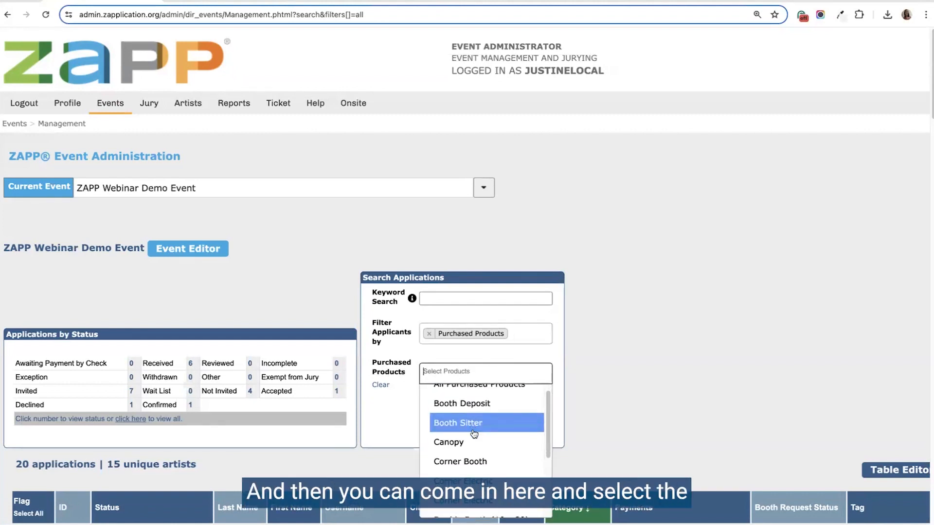
scroll(522, 425, "down", 3)
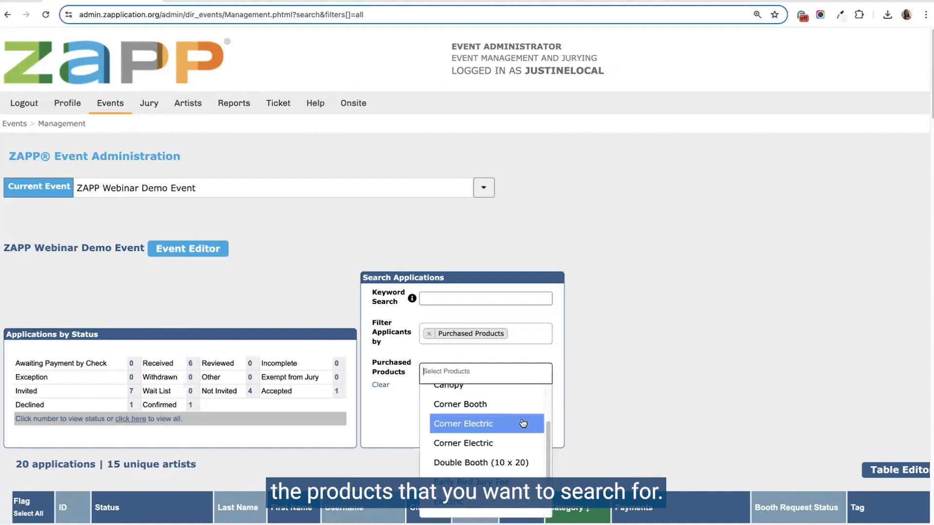
scroll(523, 423, "up", 1)
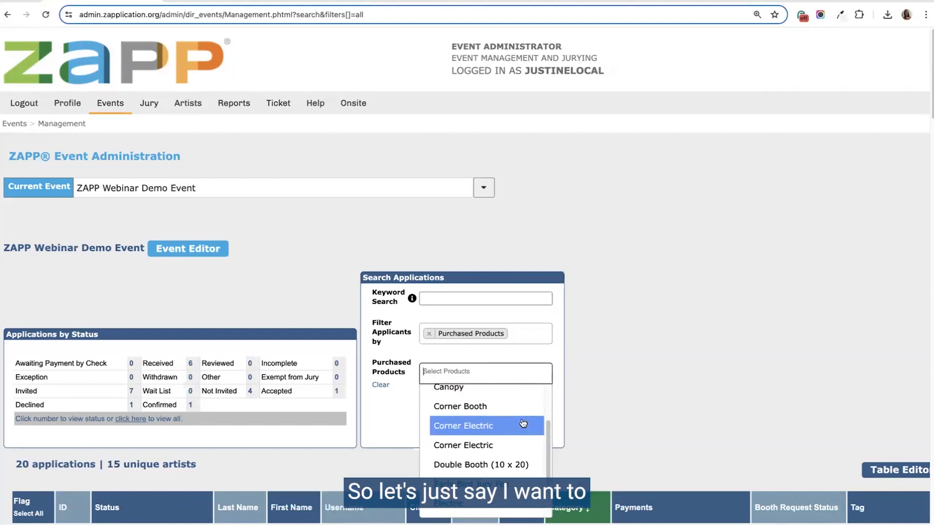
scroll(523, 423, "up", 2)
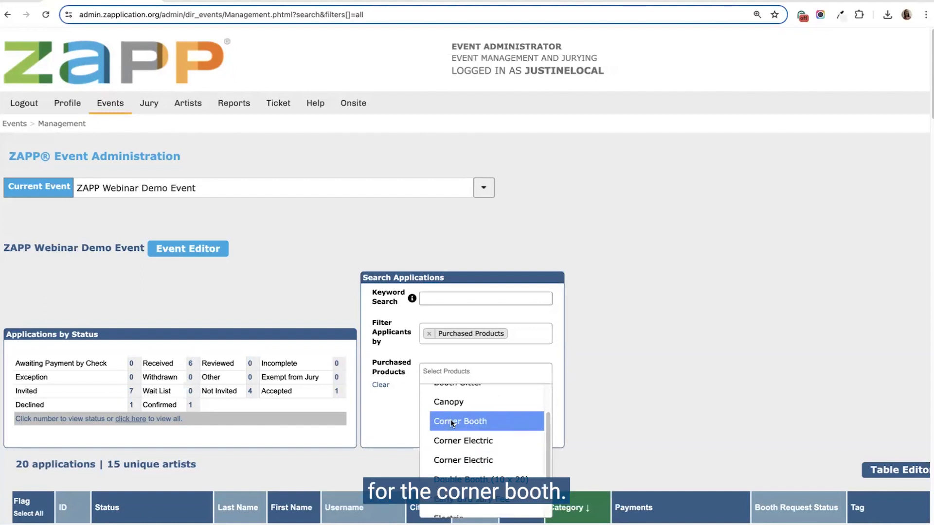
left_click(442, 422)
left_click(526, 402)
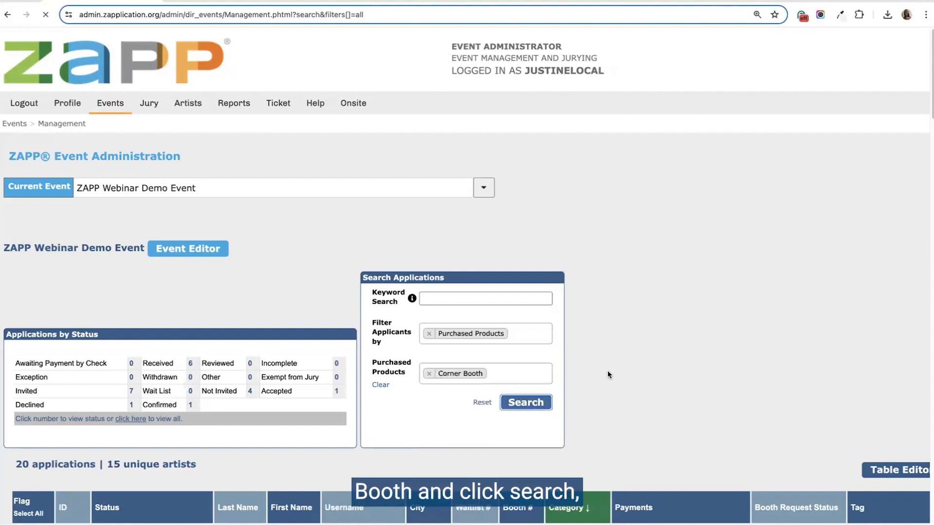
Add Double Booth (10 x 20) to the purchased products filter alongside Corner Booth and rerun the search.
scroll(607, 369, "down", 6)
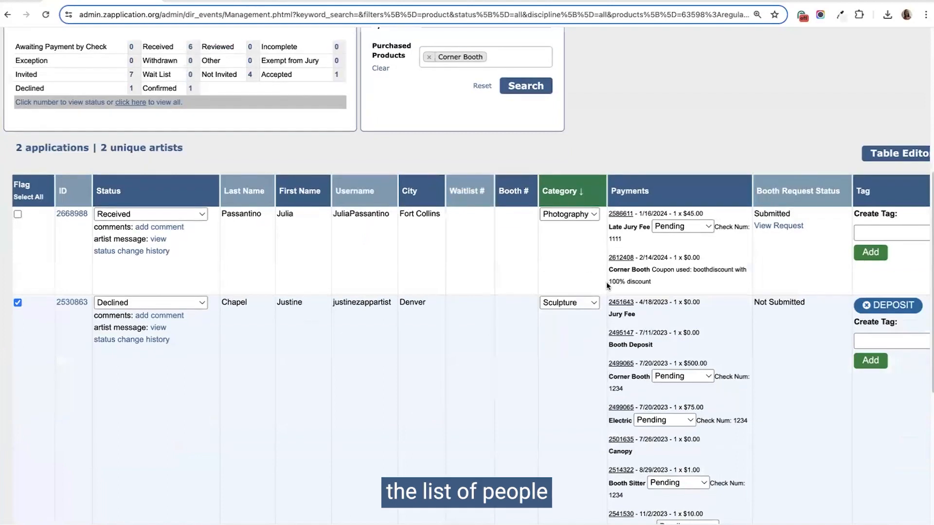
scroll(637, 289, "down", 4)
scroll(637, 290, "up", 7)
scroll(637, 290, "up", 4)
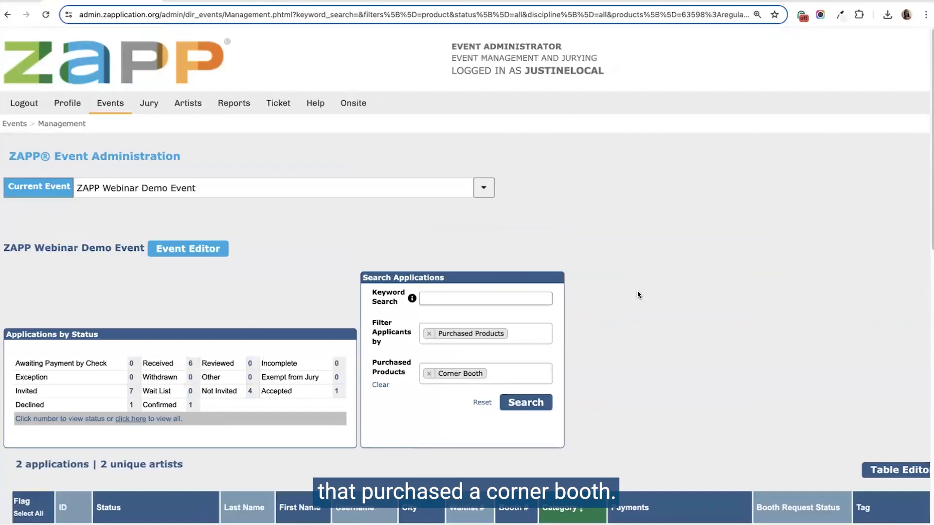
left_click(498, 369)
scroll(503, 468, "down", 3)
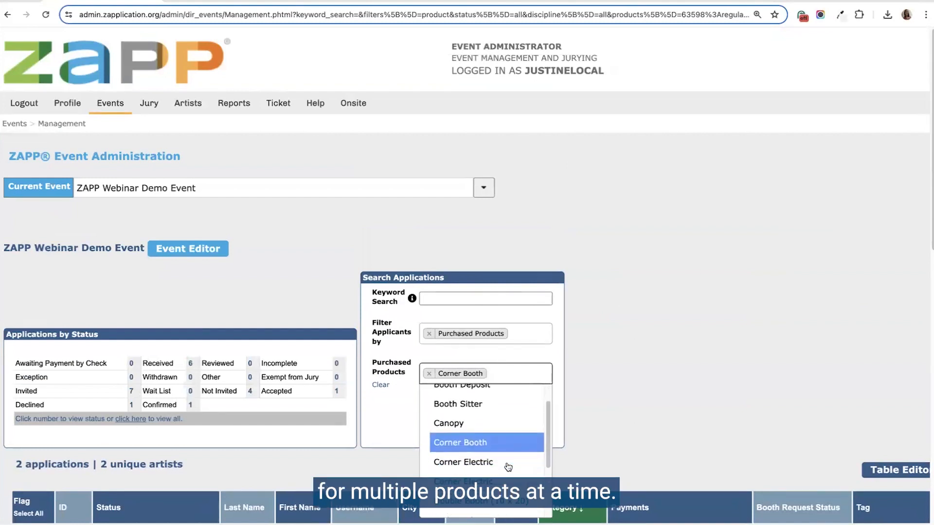
scroll(505, 469, "down", 3)
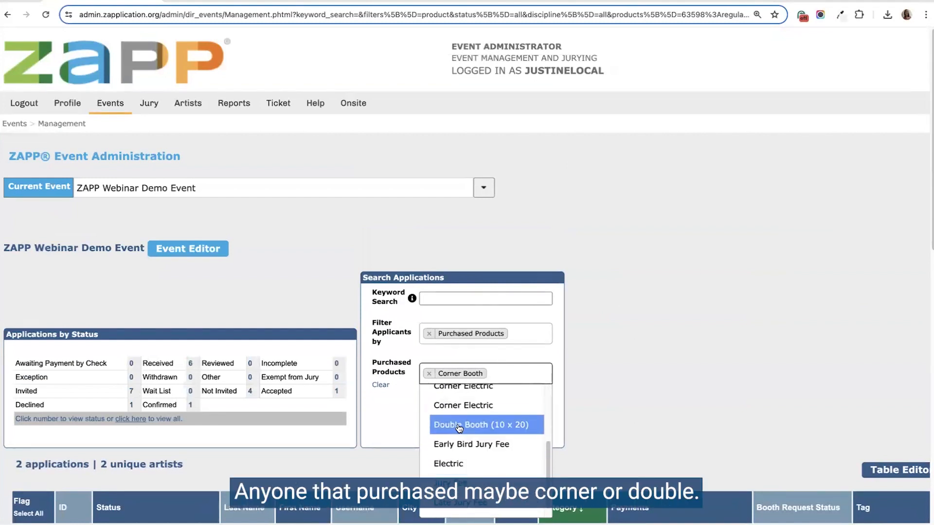
left_click(458, 426)
left_click(526, 404)
Review the applications filtered by corner and double booths and the report download options below the list.
scroll(571, 333, "down", 5)
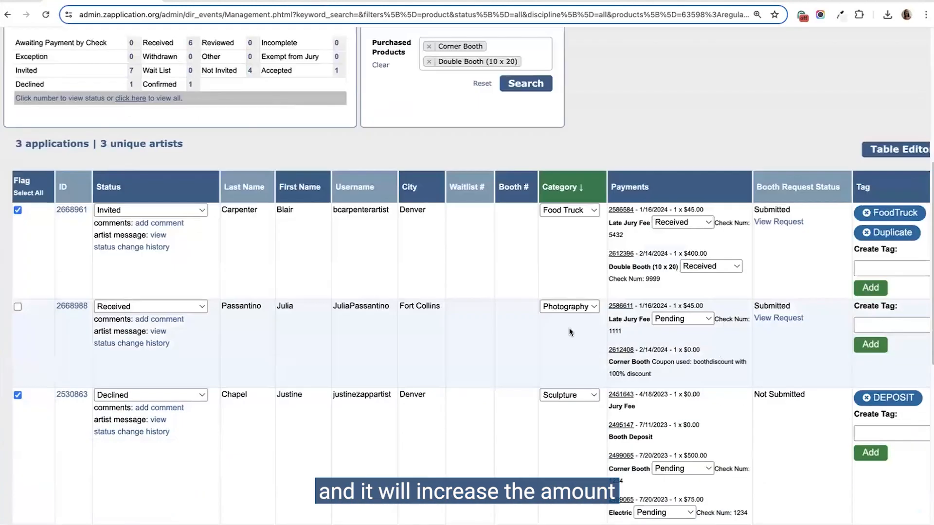
scroll(579, 339, "up", 6)
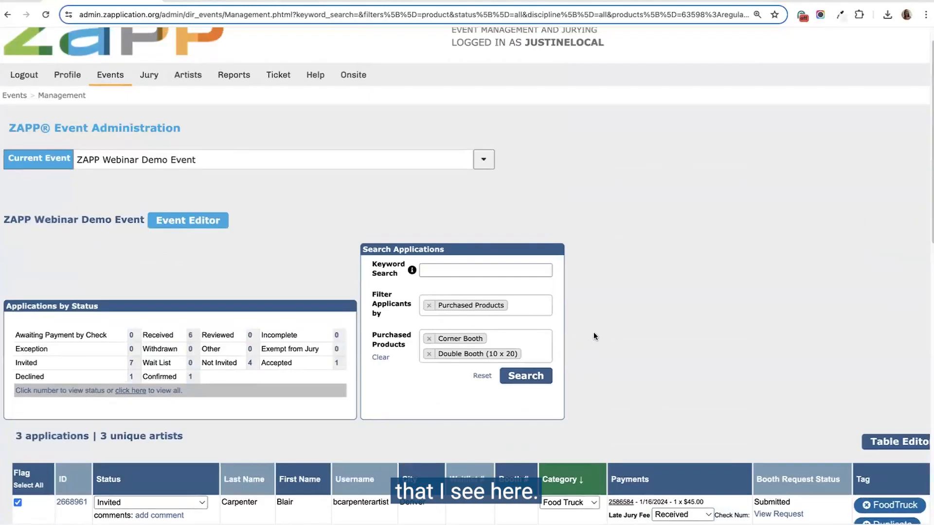
scroll(595, 337, "down", 1)
scroll(597, 336, "down", 5)
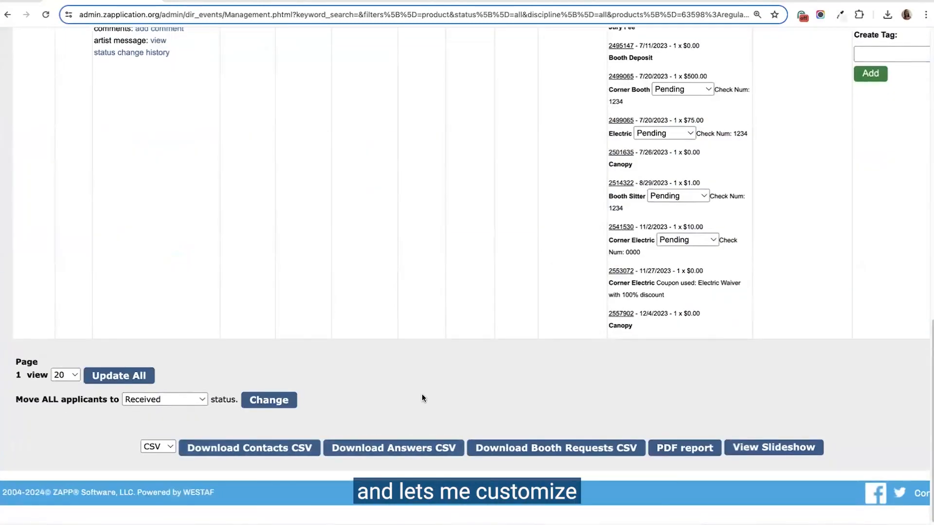
scroll(423, 397, "up", 1)
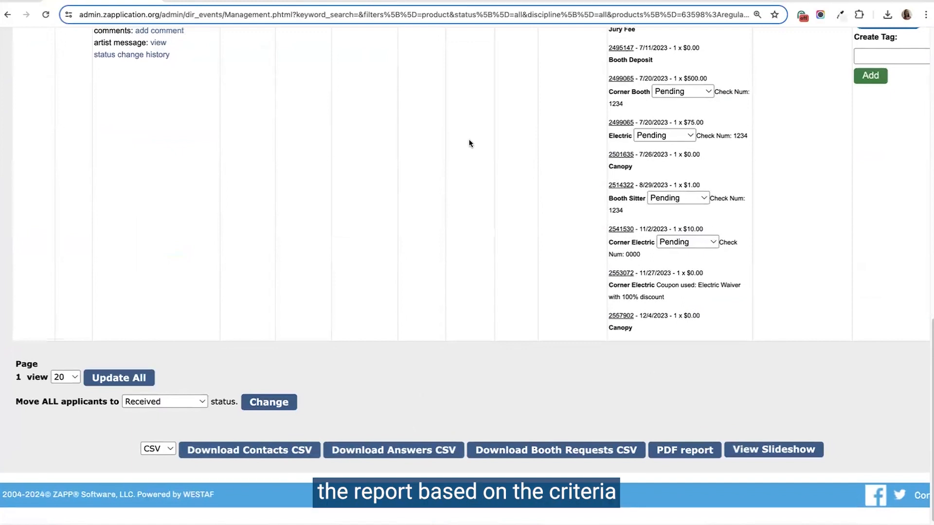
scroll(400, 227, "up", 3)
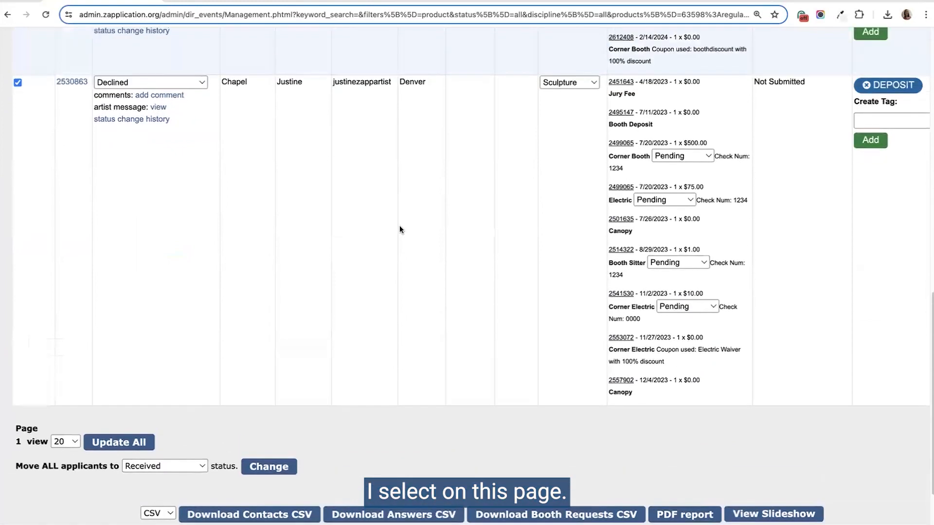
scroll(399, 226, "up", 10)
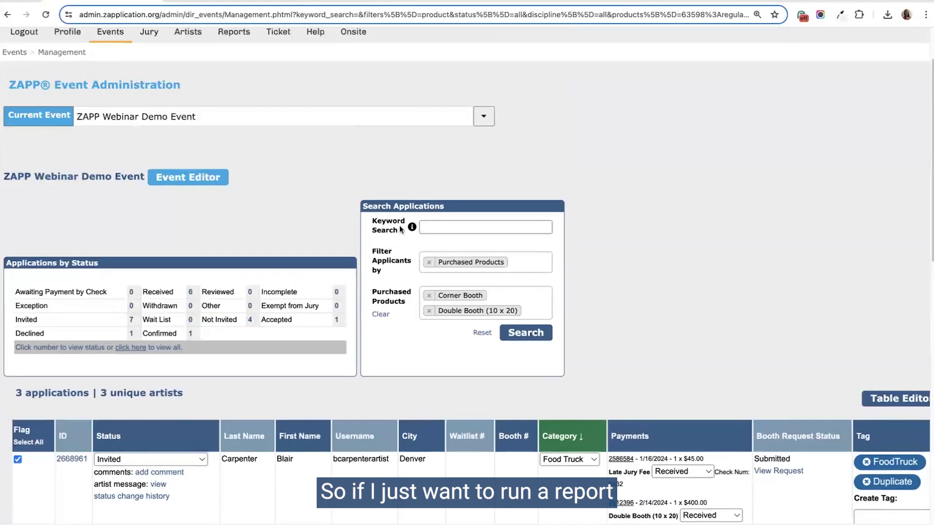
Add Single 10 x 10 Booth to the purchased products filter and search the applications again.
left_click(504, 290)
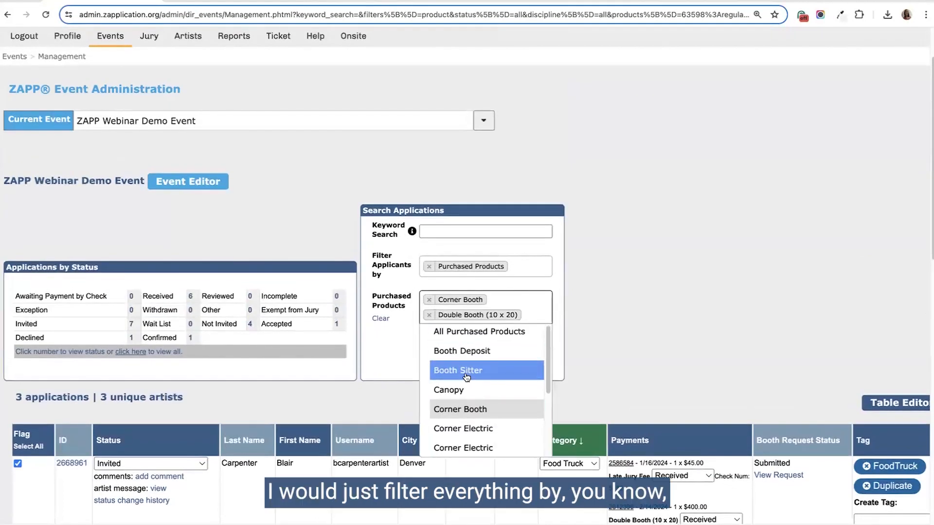
scroll(486, 384, "down", 3)
scroll(486, 407, "down", 5)
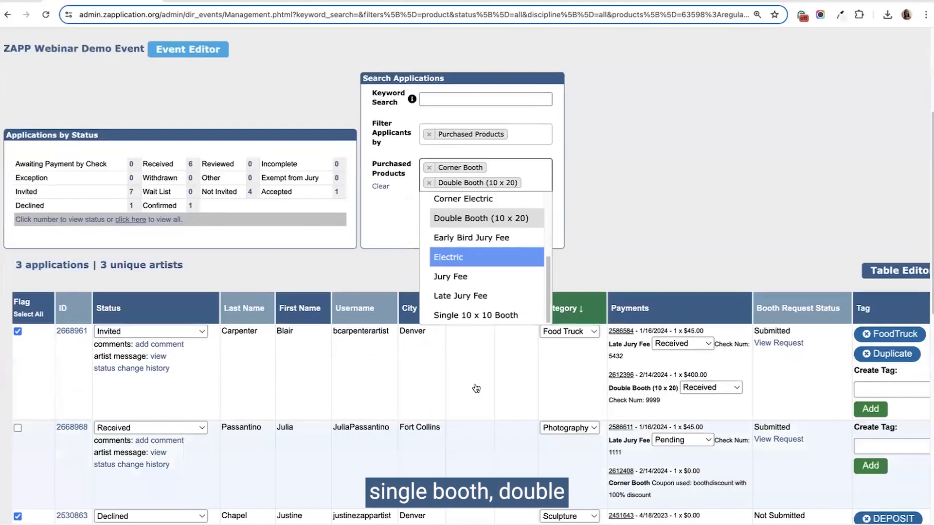
left_click(470, 263)
left_click(522, 166)
Look through the applications for all three booth types down to the contacts, answers and booth request downloads.
scroll(679, 273, "down", 15)
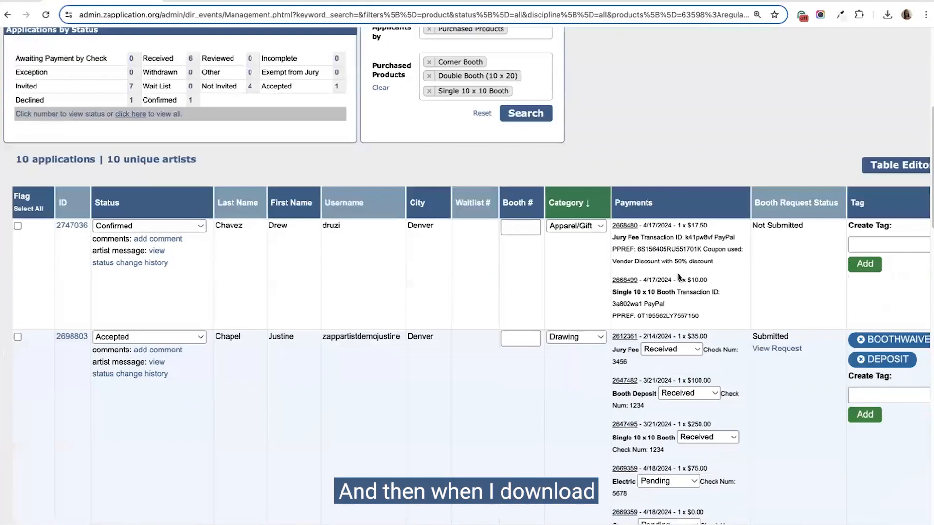
scroll(676, 276, "down", 15)
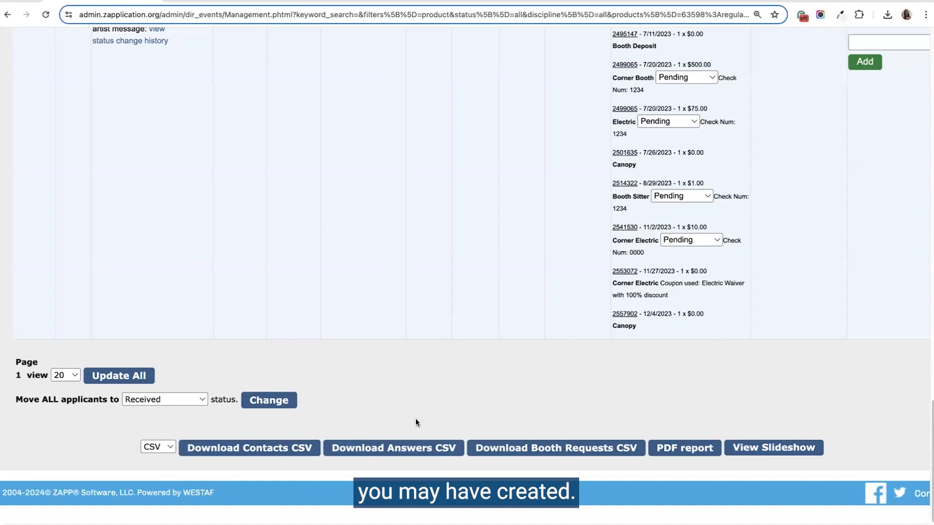
scroll(418, 414, "up", 1)
scroll(419, 413, "up", 4)
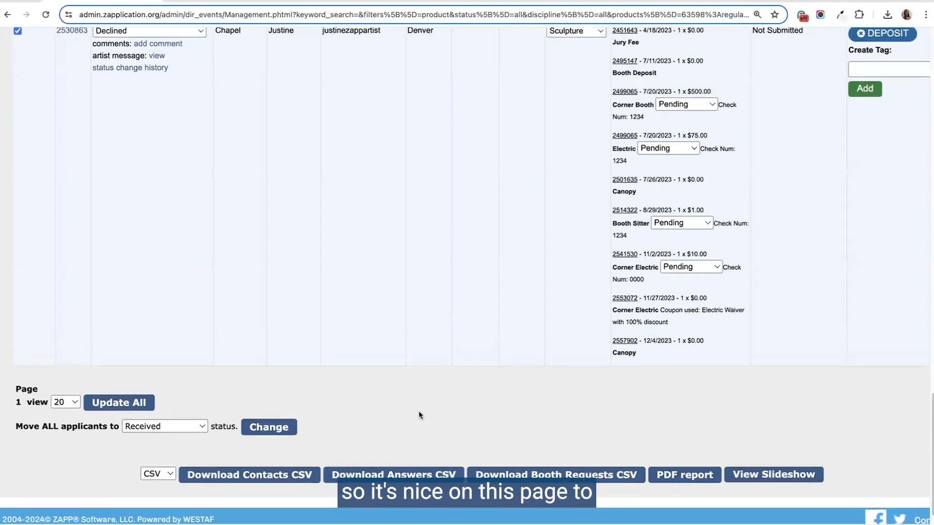
scroll(420, 414, "up", 20)
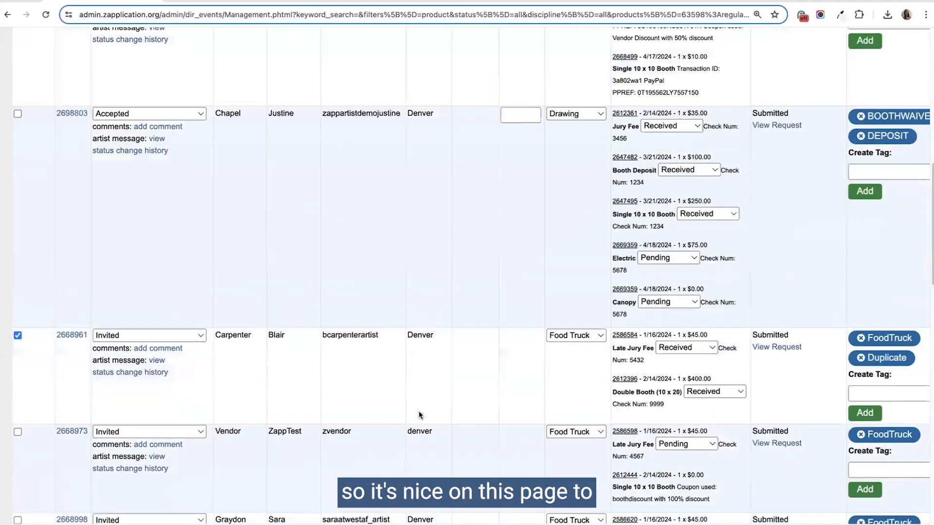
scroll(418, 414, "up", 1)
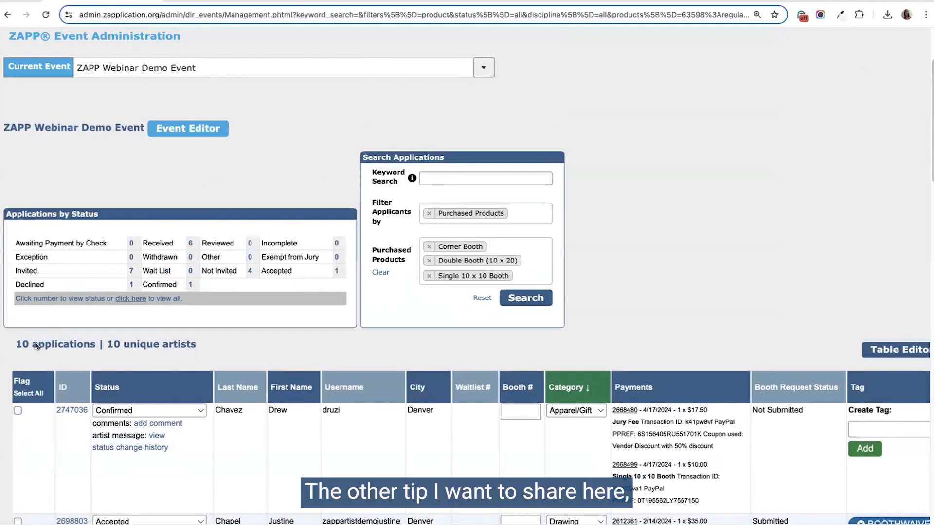
Add the tag BOOTHWAIVED to the confirmed Apparel/Gift application at the start of the list.
scroll(501, 479, "right", 1)
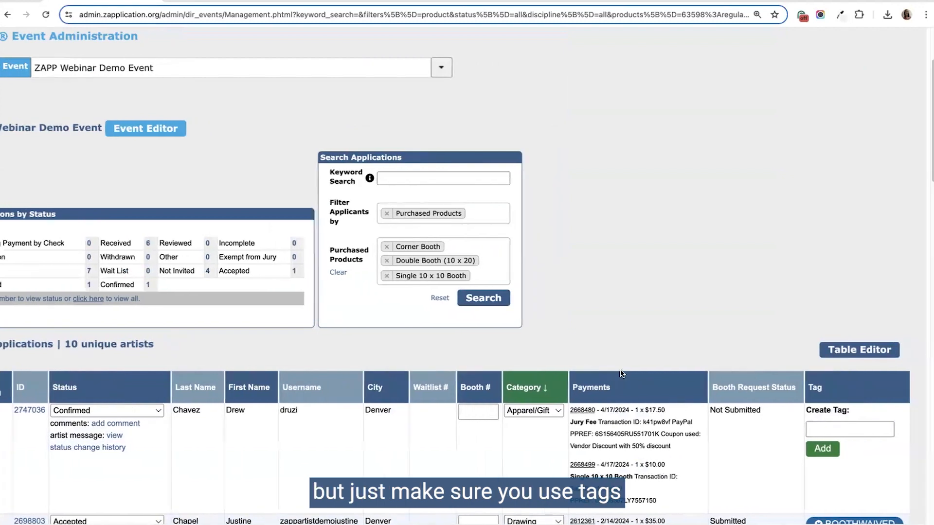
scroll(516, 406, "down", 4)
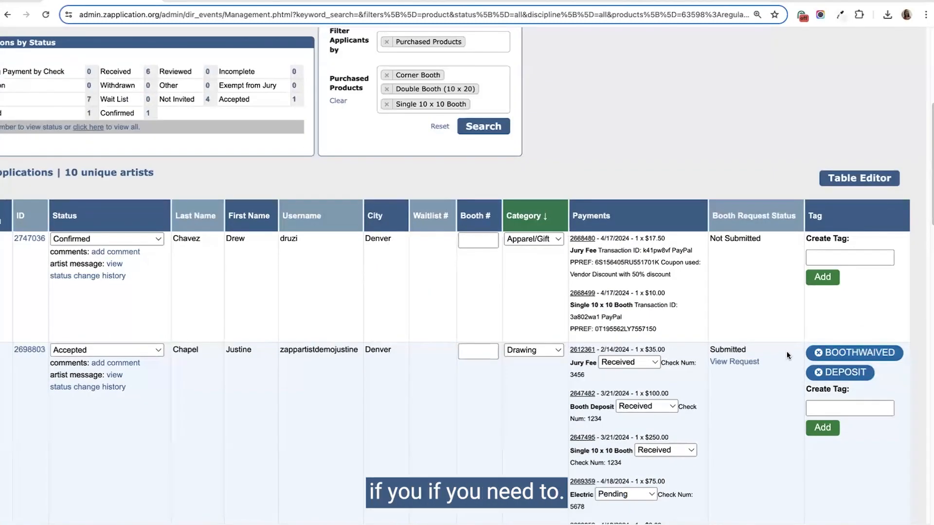
scroll(787, 352, "down", 1)
left_click(834, 239)
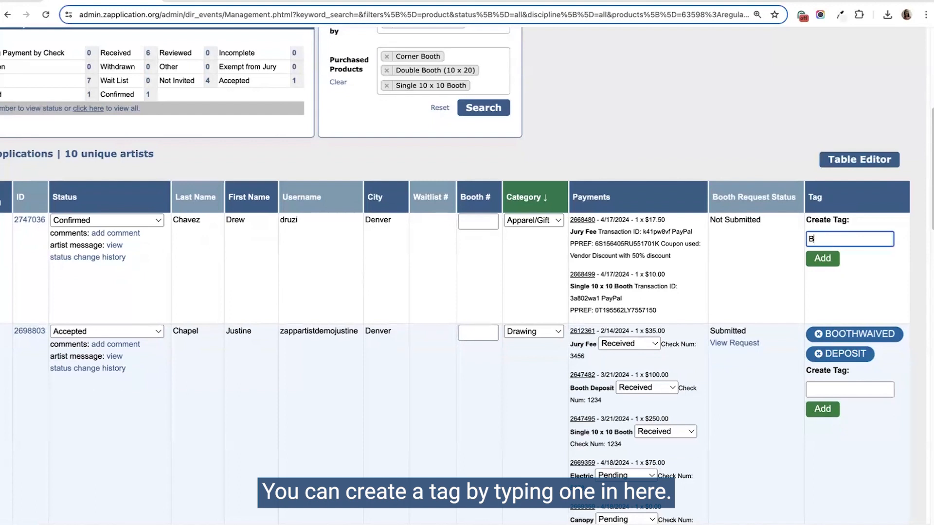
type("BOOTHWAIVED")
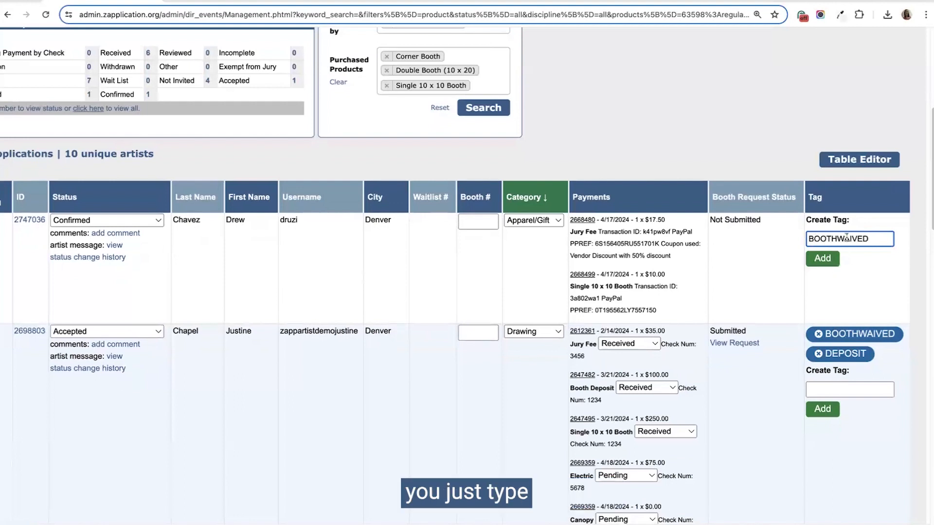
left_click(819, 262)
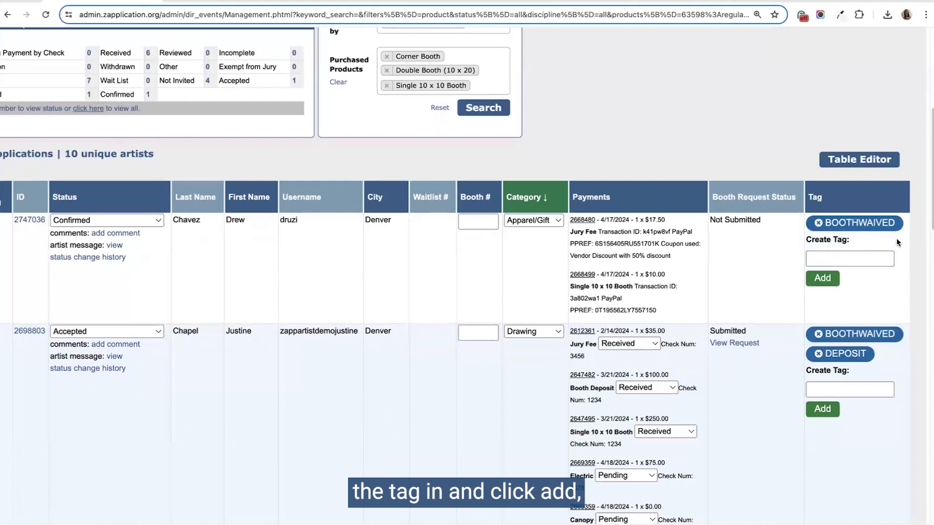
Add a Tags filter set to DEPOSIT alongside the purchased products filter and search the applications.
scroll(899, 270, "up", 2)
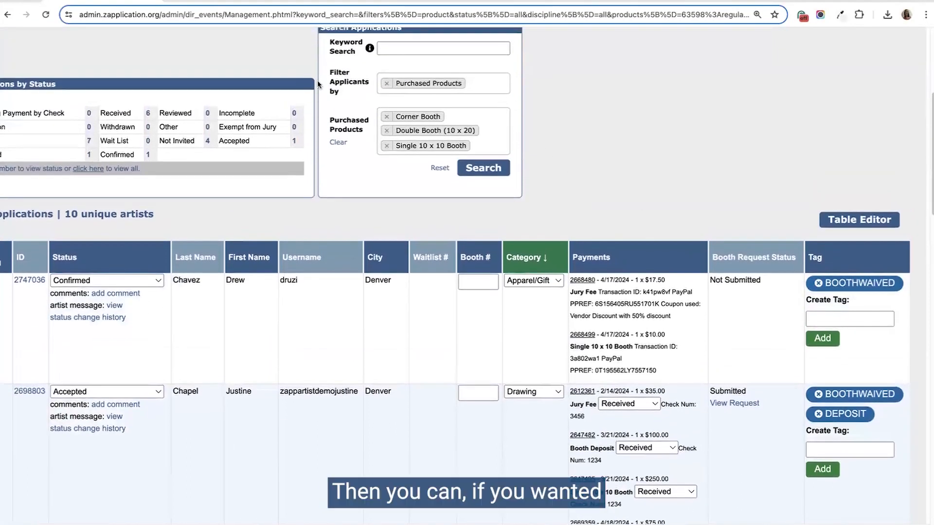
left_click(486, 86)
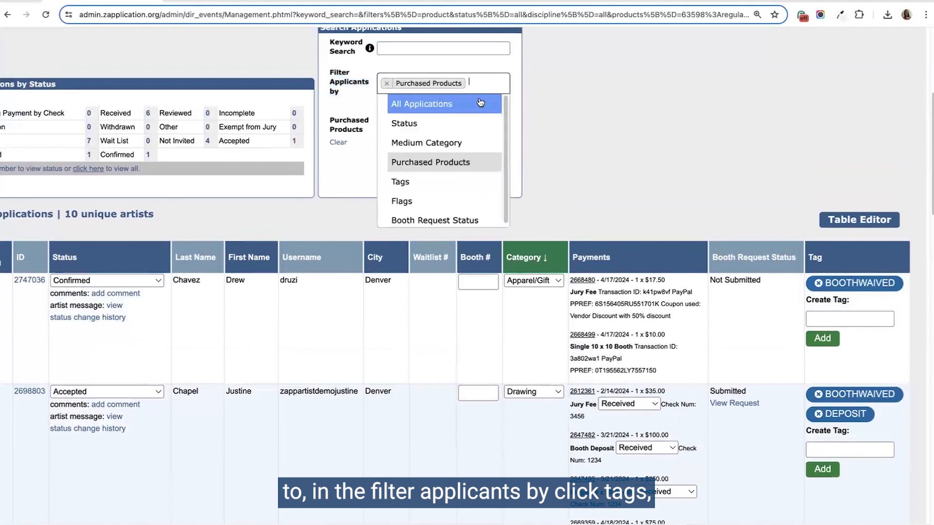
left_click(410, 183)
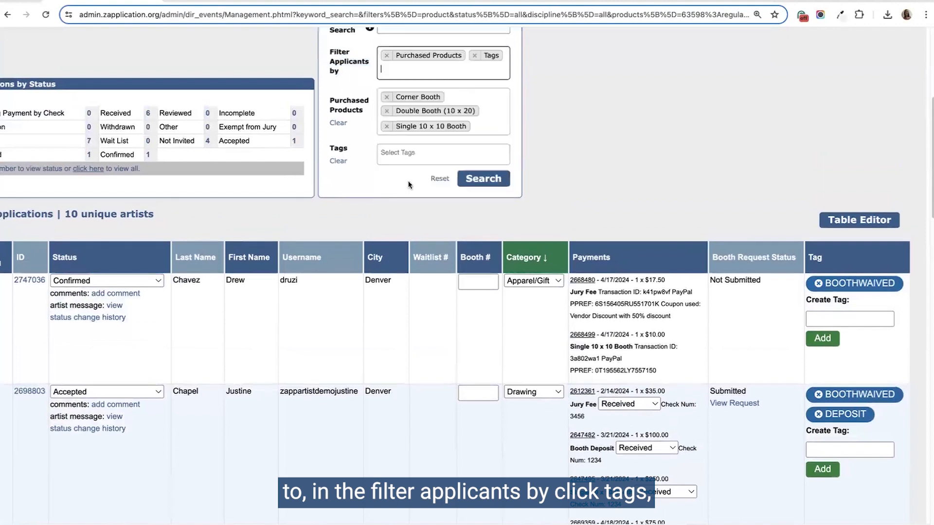
left_click(388, 152)
left_click(421, 244)
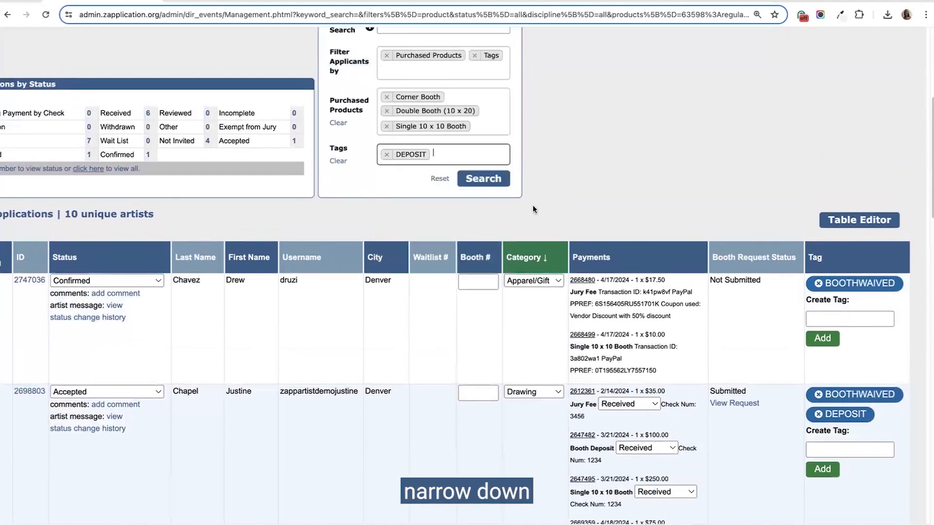
left_click(483, 179)
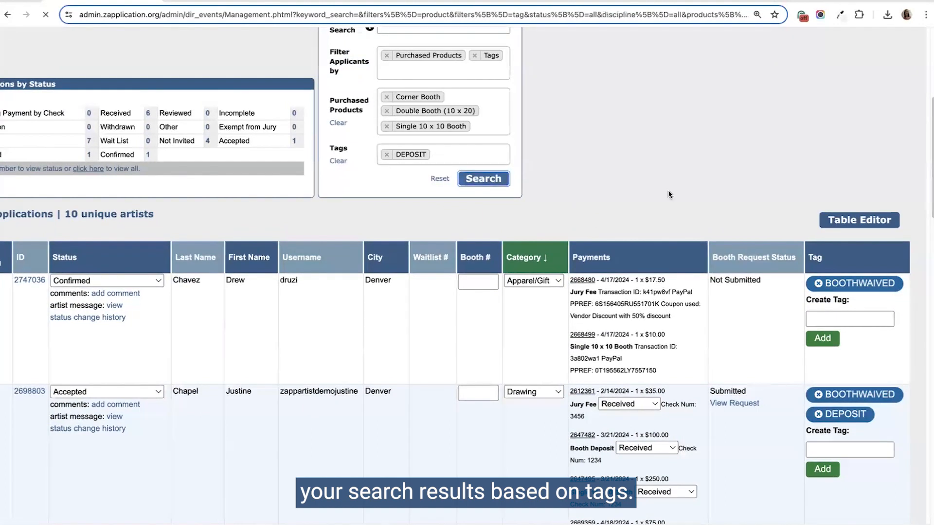
scroll(669, 191, "down", 12)
scroll(670, 191, "up", 5)
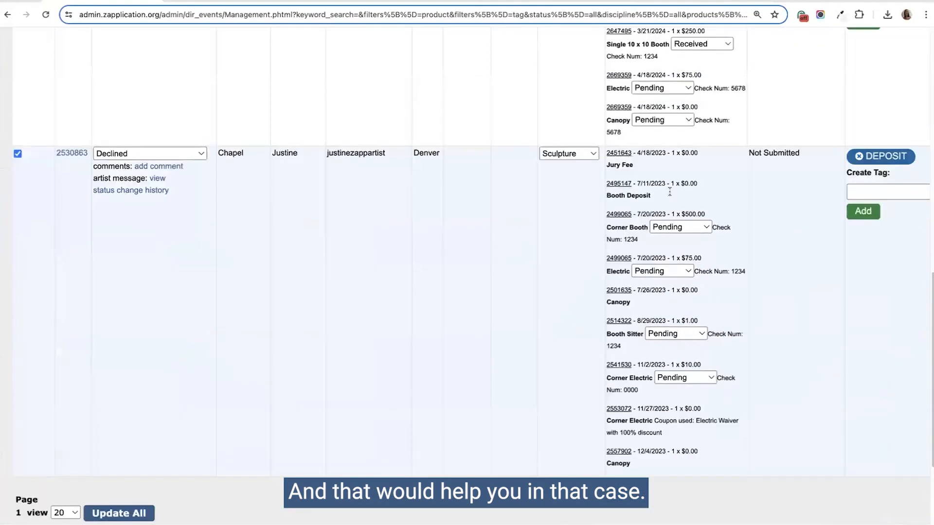
scroll(670, 192, "up", 5)
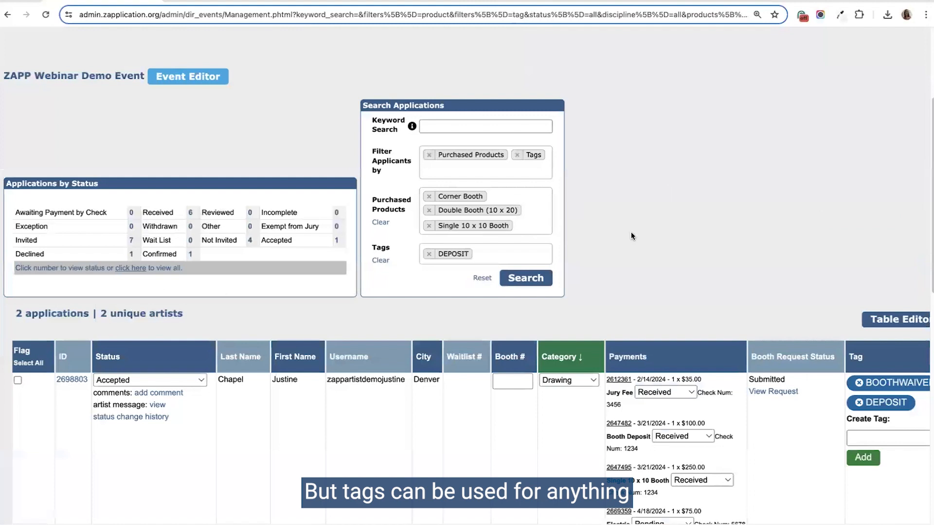
Add and save the comment "Still waiting on their check!" on the accepted Drawing application.
scroll(633, 236, "down", 3)
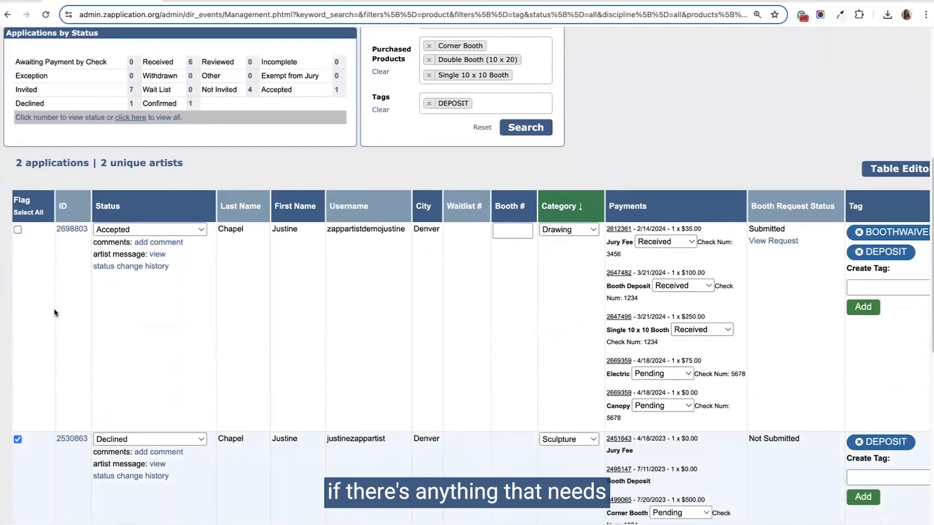
scroll(266, 299, "down", 1)
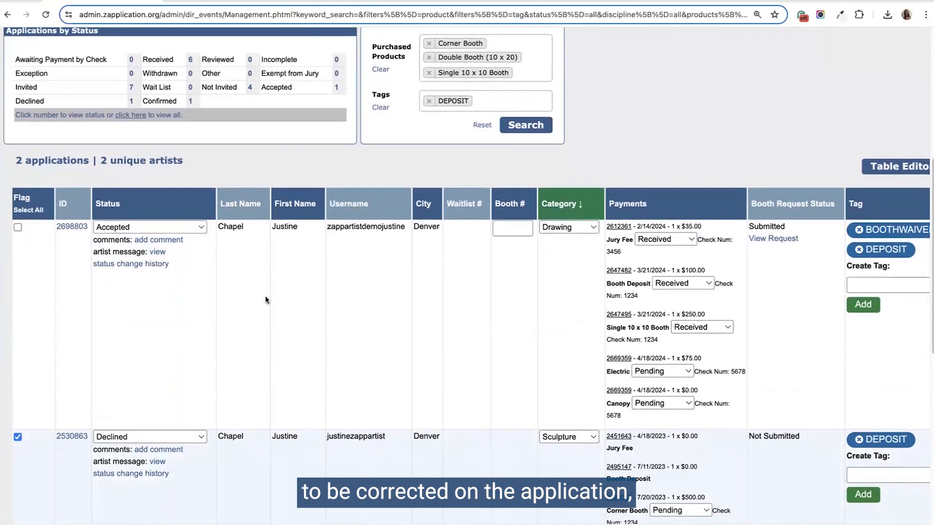
scroll(266, 300, "down", 2)
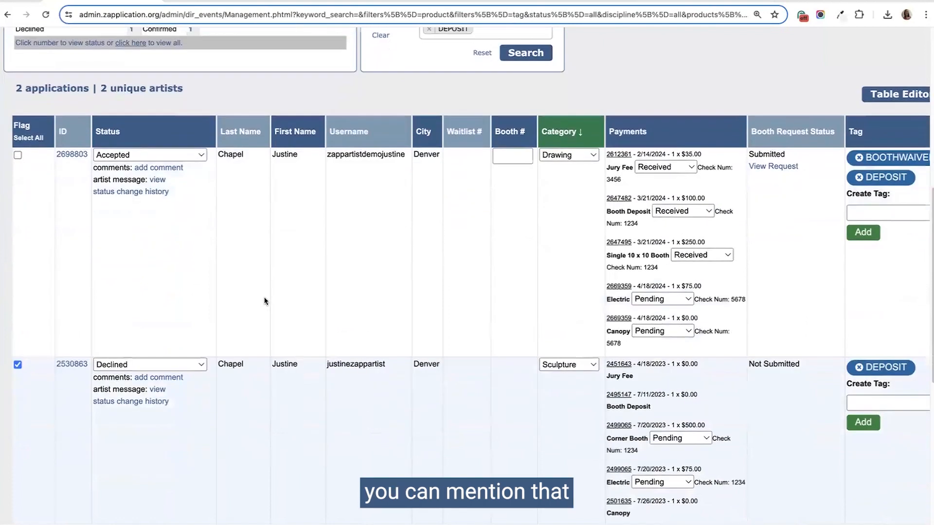
left_click(158, 169)
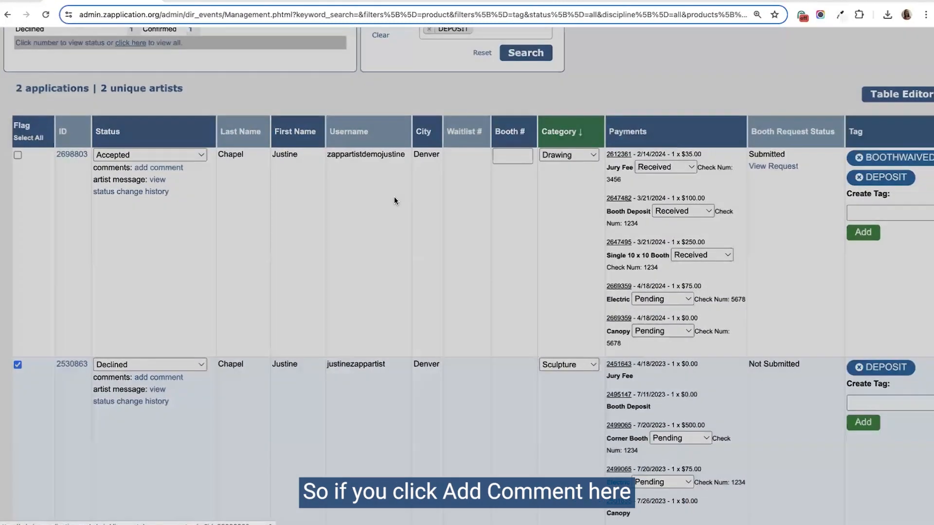
left_click(427, 164)
type("S")
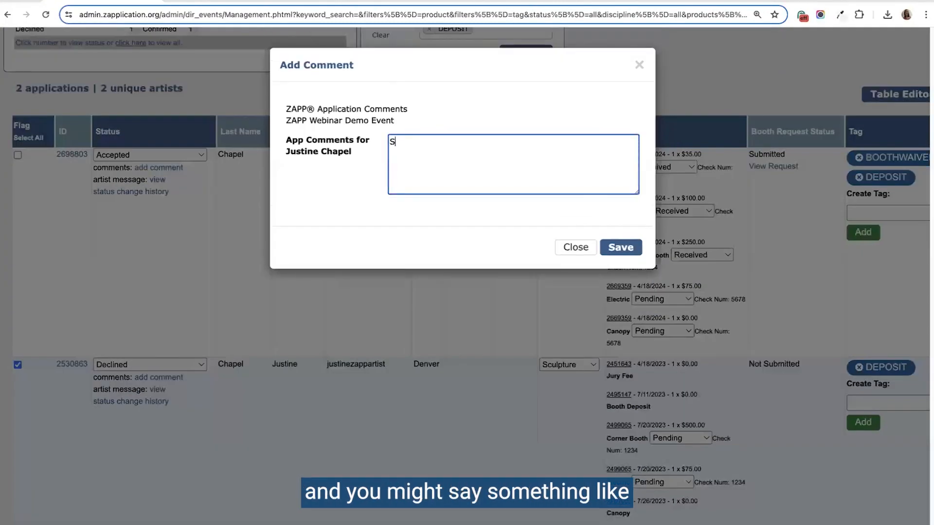
type("till waiting on ")
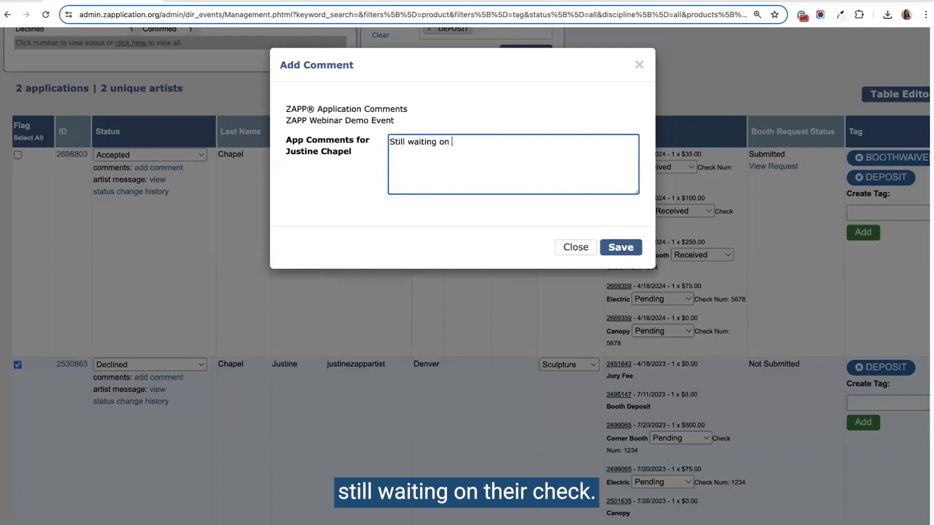
type("their check!")
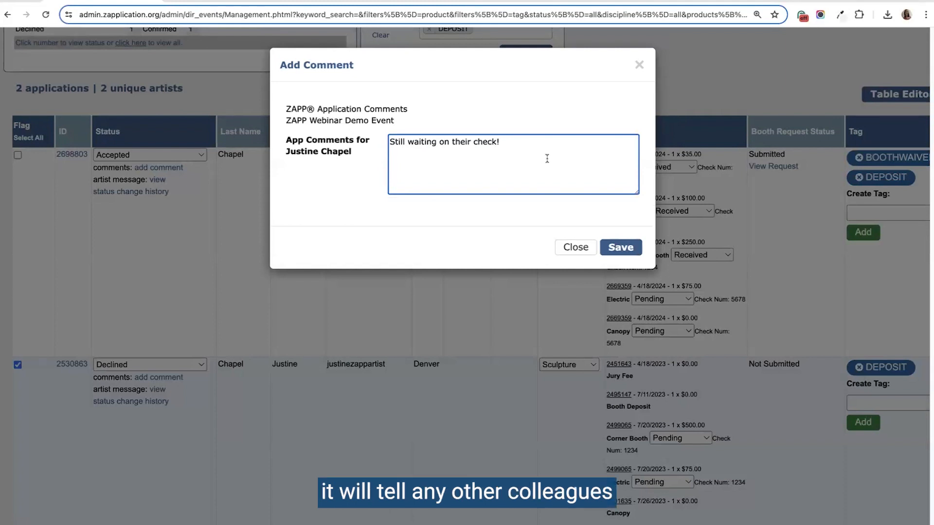
left_click(615, 248)
Reopen the accepted application's saved comment to read it in full, close it, and look over the filtered applications.
scroll(406, 221, "down", 5)
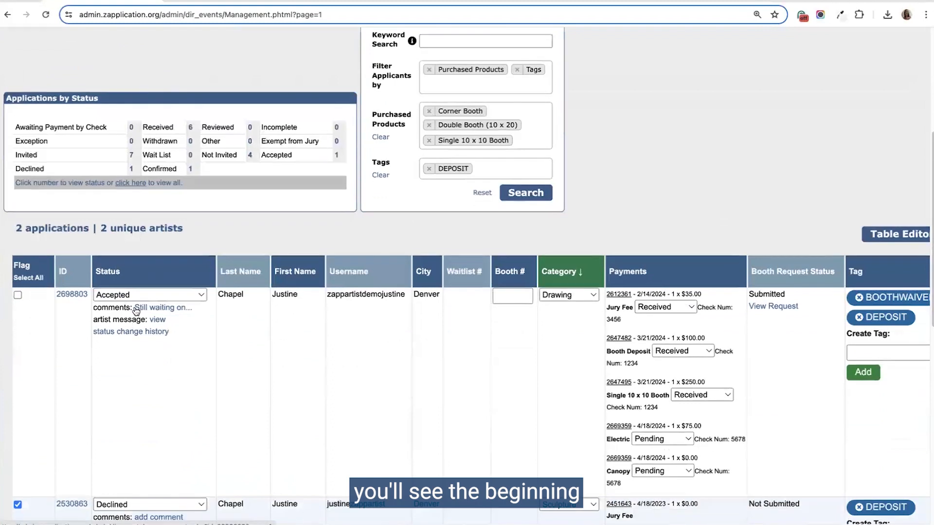
left_click(166, 309)
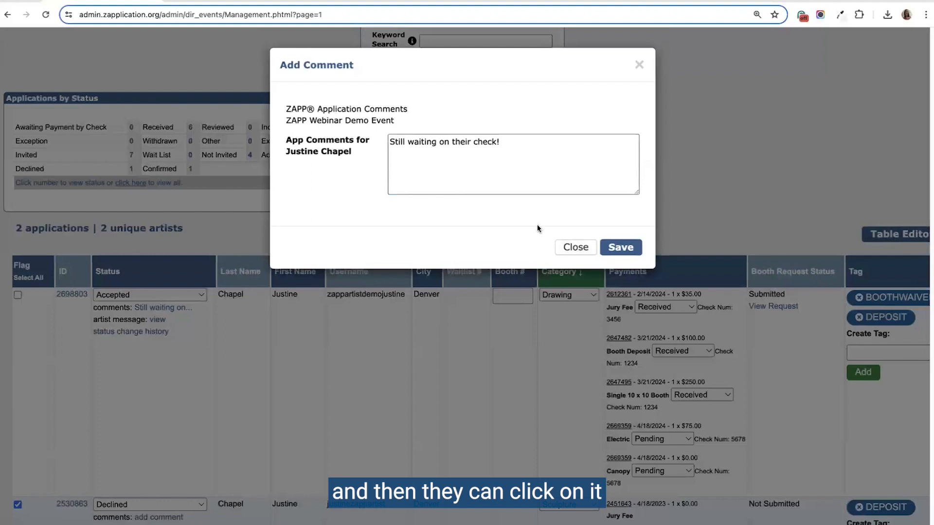
left_click(573, 250)
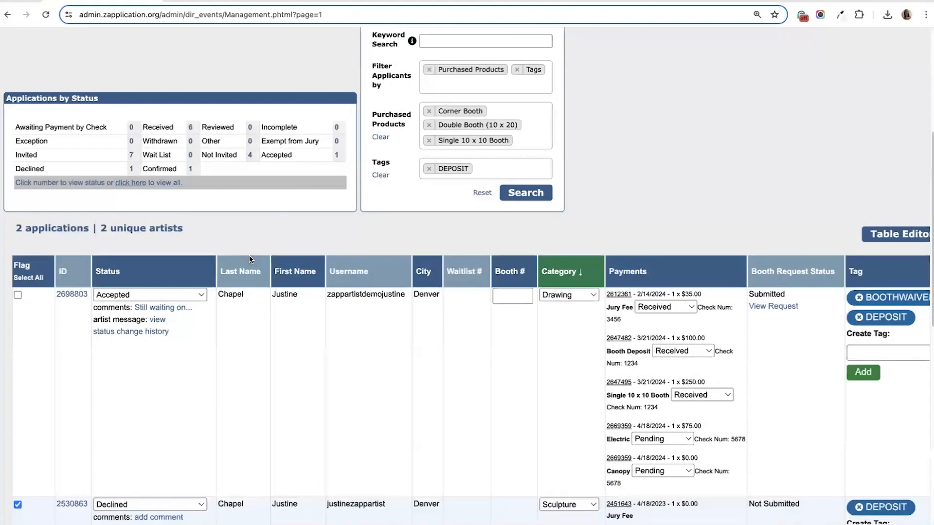
scroll(273, 287, "down", 1)
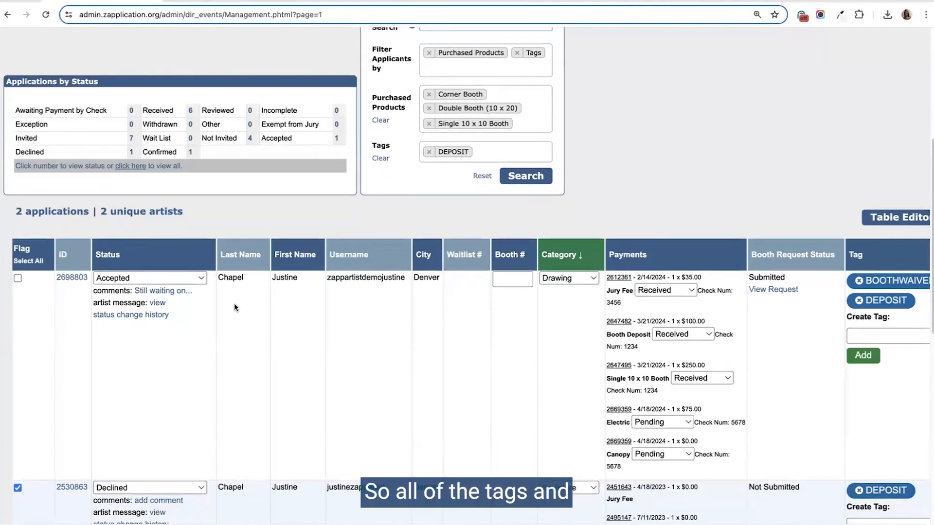
scroll(276, 296, "down", 2)
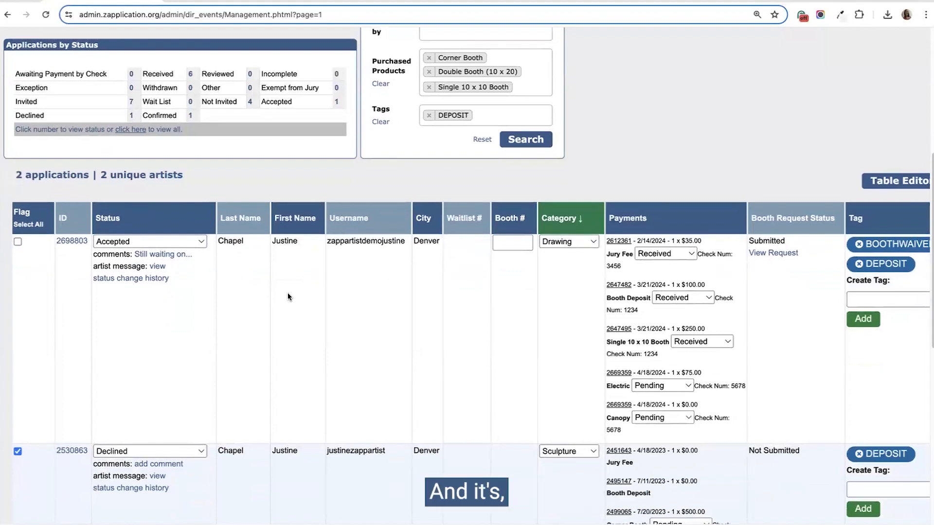
scroll(331, 306, "down", 3)
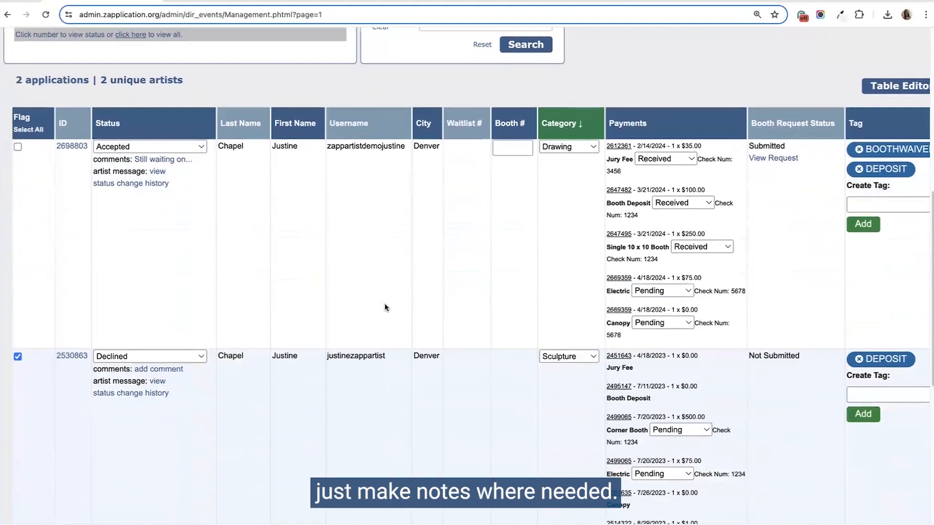
Open the ZAPP Help Ticket form and review its fields for contacting support.
scroll(394, 298, "up", 6)
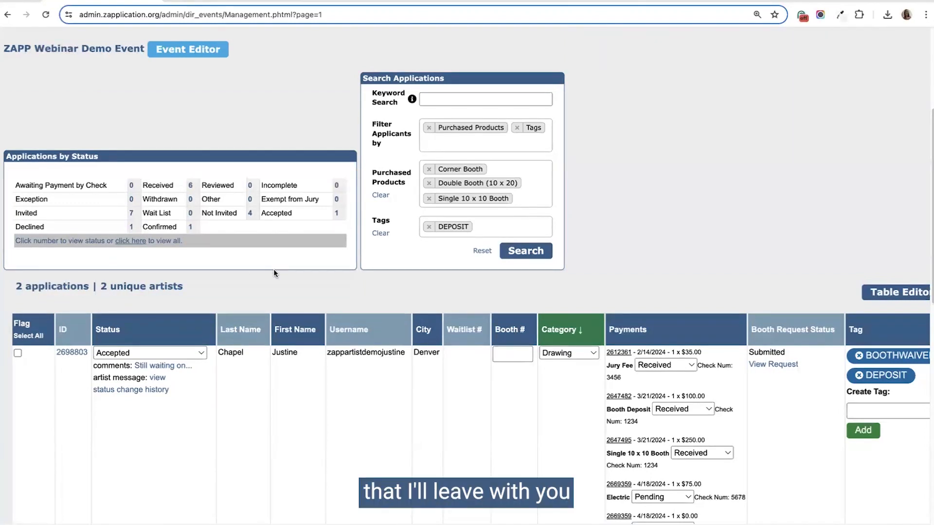
scroll(274, 270, "up", 5)
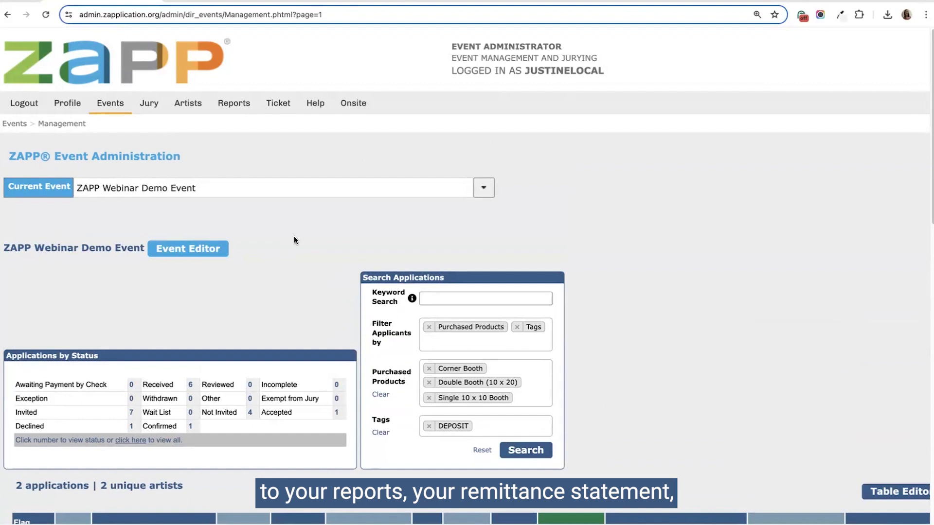
left_click(282, 107)
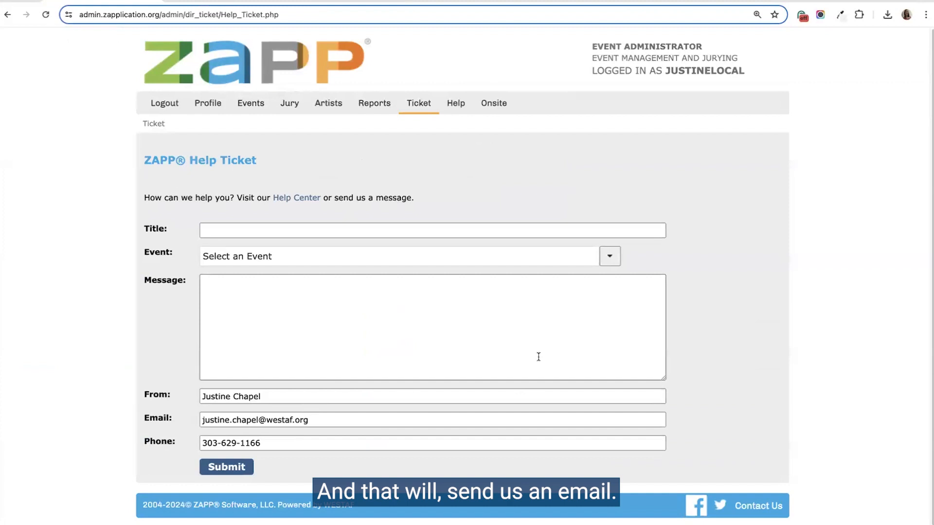
scroll(678, 329, "down", 1)
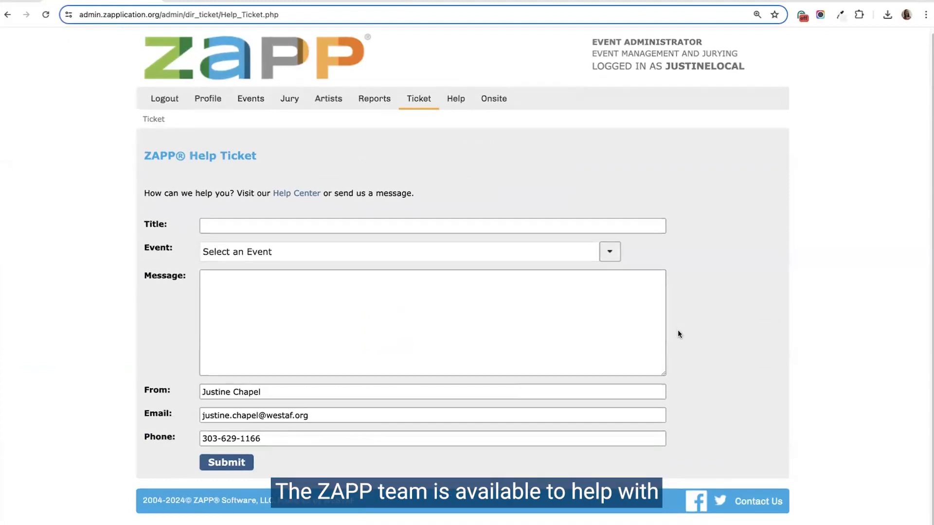